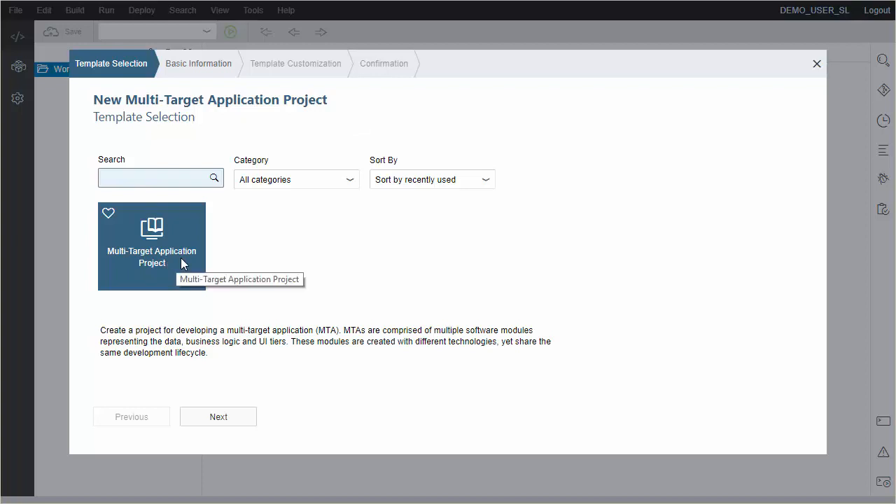
Create a Multi-Target Application project named Regular_db_project, keeping the default application ID, version 0.0.1 and space.
{"action": "left_click", "coordinate": [240, 418]}
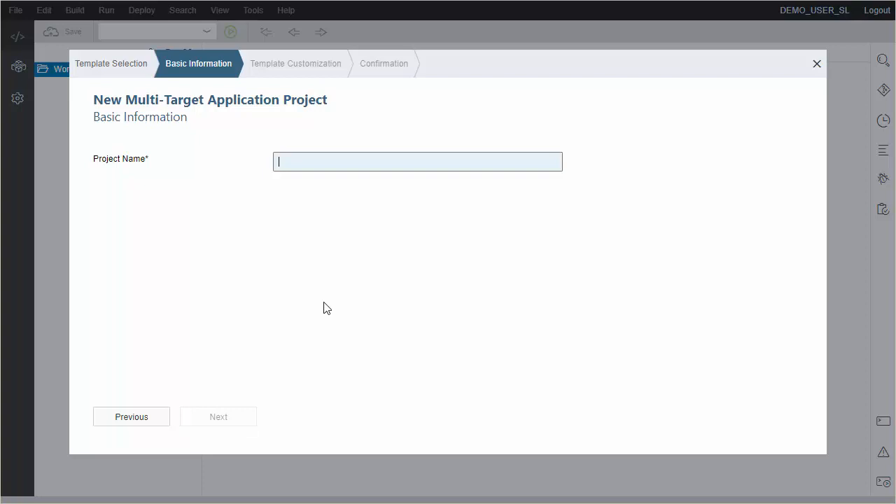
{"action": "type", "text": "Regluar"}
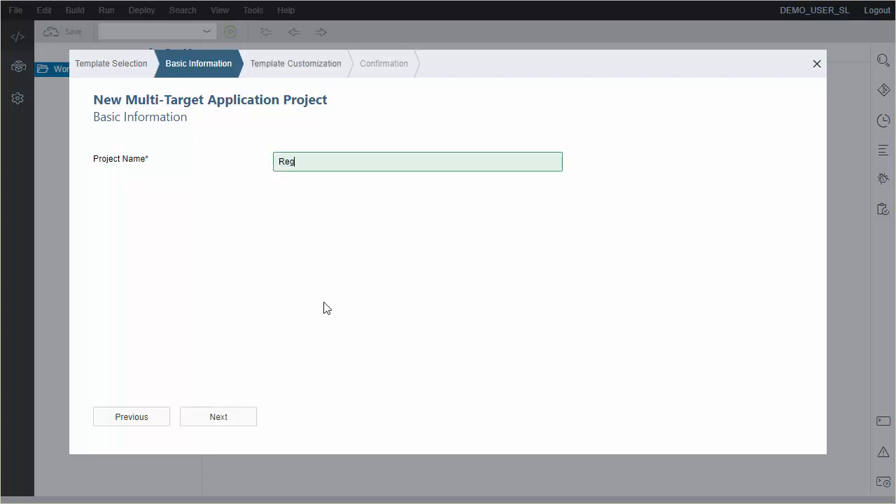
{"action": "key", "text": "BackSpace"}
{"action": "key", "text": "BackSpace"}
{"action": "key", "text": "BackSpace"}
{"action": "key", "text": "BackSpace"}
{"action": "type", "text": "ular_db_project"}
{"action": "left_click", "coordinate": [233, 417]}
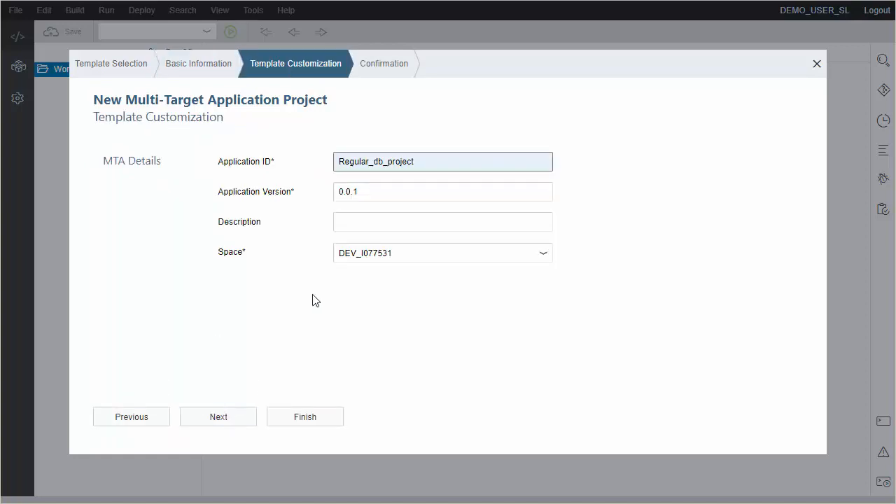
{"action": "left_click", "coordinate": [241, 417]}
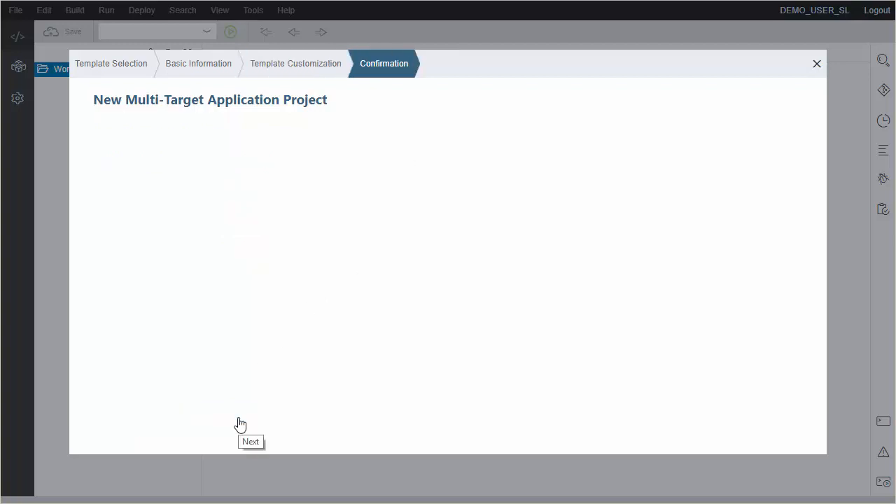
{"action": "left_click", "coordinate": [238, 423]}
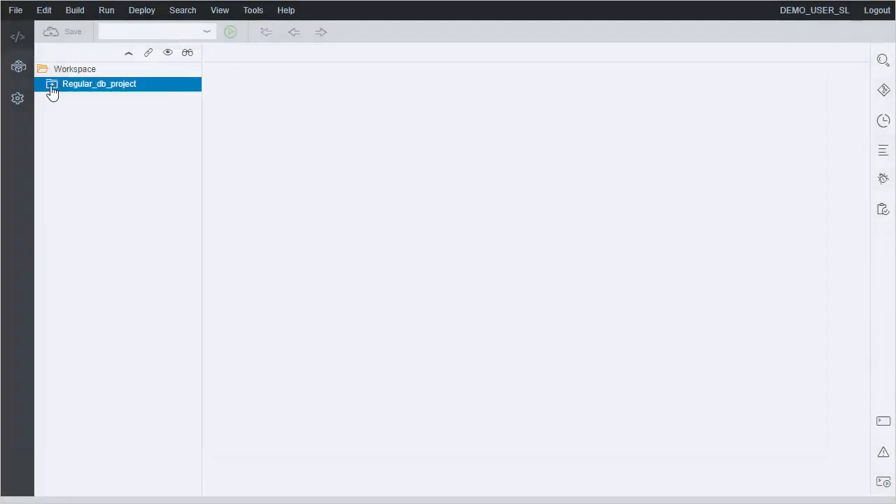
Expand Regular_db_project and open its mta.yaml file in the Code Editor.
{"action": "left_click", "coordinate": [52, 86]}
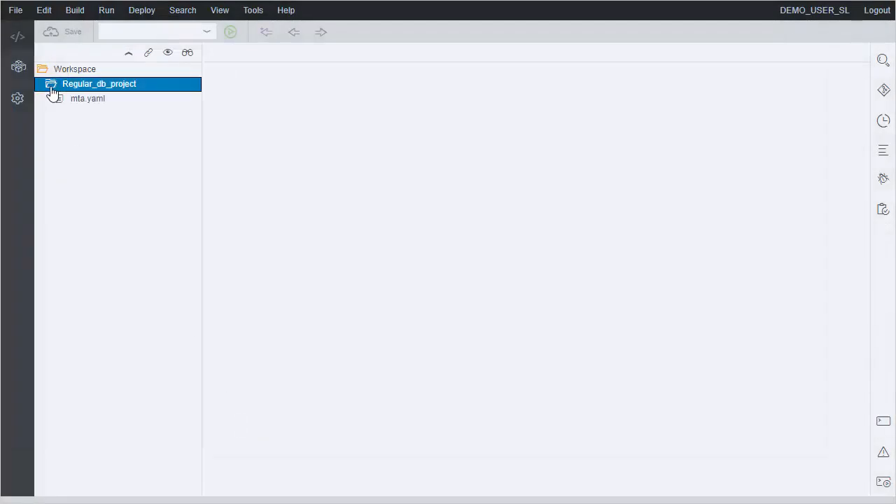
{"action": "right_click", "coordinate": [91, 99]}
{"action": "mouse_move", "coordinate": [136, 126]}
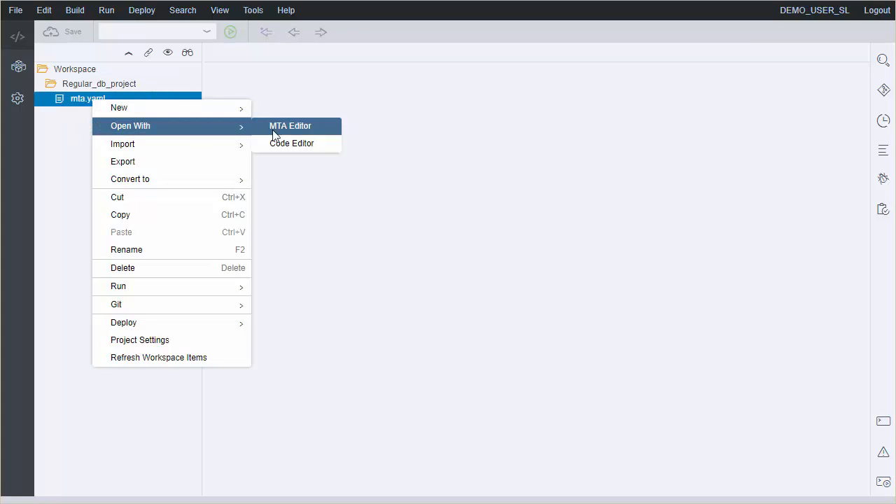
{"action": "left_click", "coordinate": [282, 143]}
{"action": "left_click", "coordinate": [311, 133]}
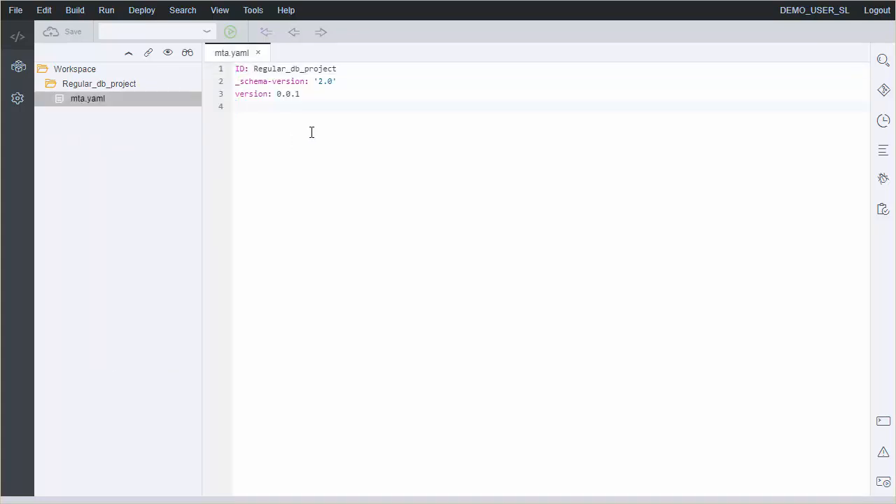
Start a new SAP HANA Database Module in Regular_db_project and name it DB.
{"action": "right_click", "coordinate": [109, 82]}
{"action": "mouse_move", "coordinate": [140, 95]}
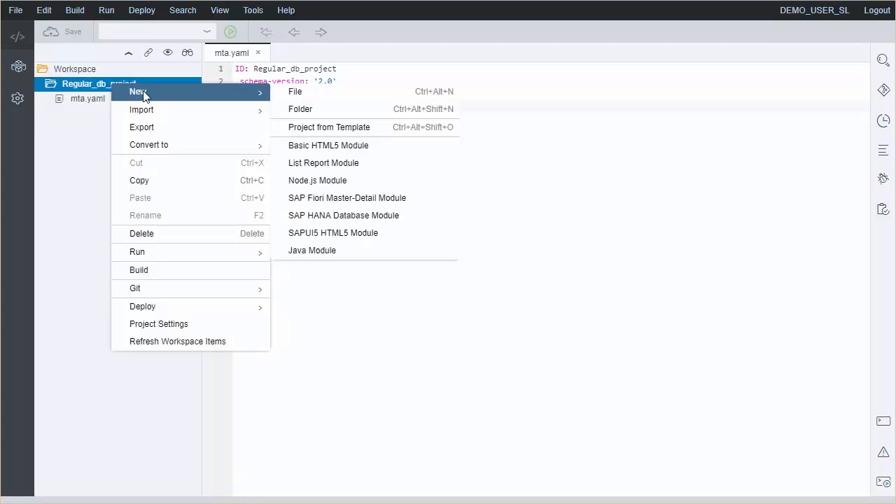
{"action": "left_click", "coordinate": [404, 218]}
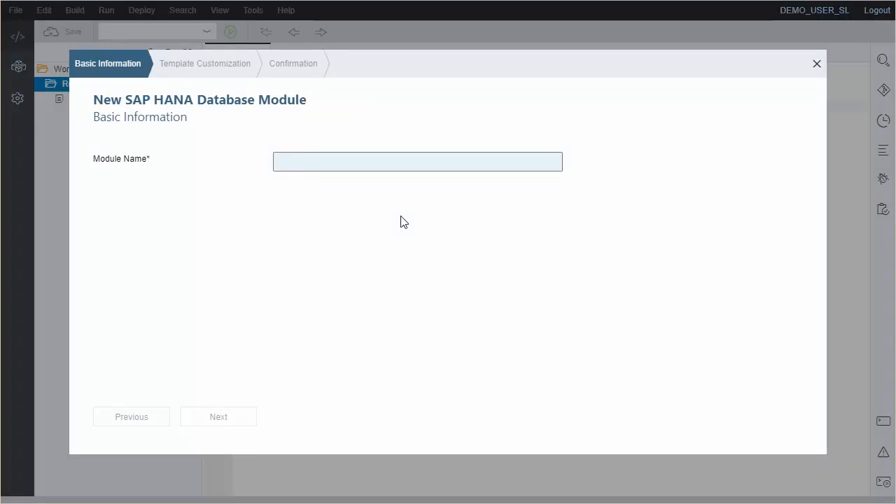
{"action": "type", "text": "DB"}
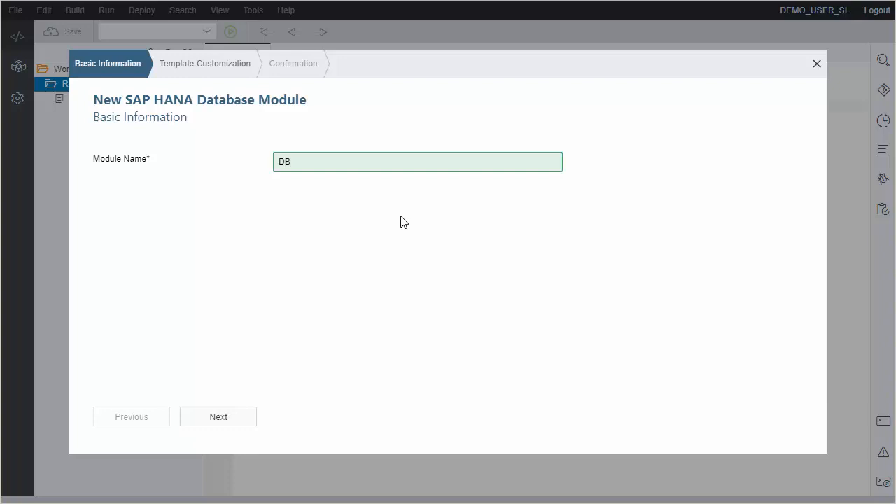
{"action": "left_click", "coordinate": [215, 424]}
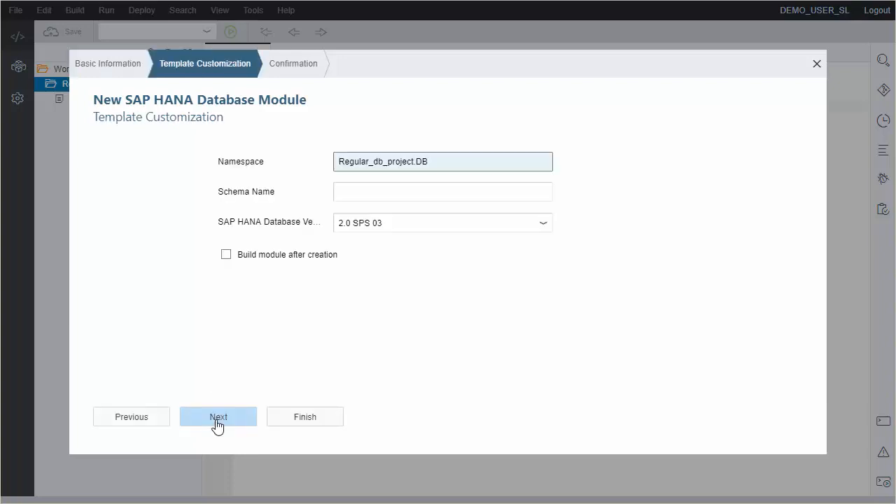
Shorten the module's namespace to DB, leave the schema name empty with version 2.0 SPS 03, and finish creating the module.
{"action": "left_click", "coordinate": [360, 191]}
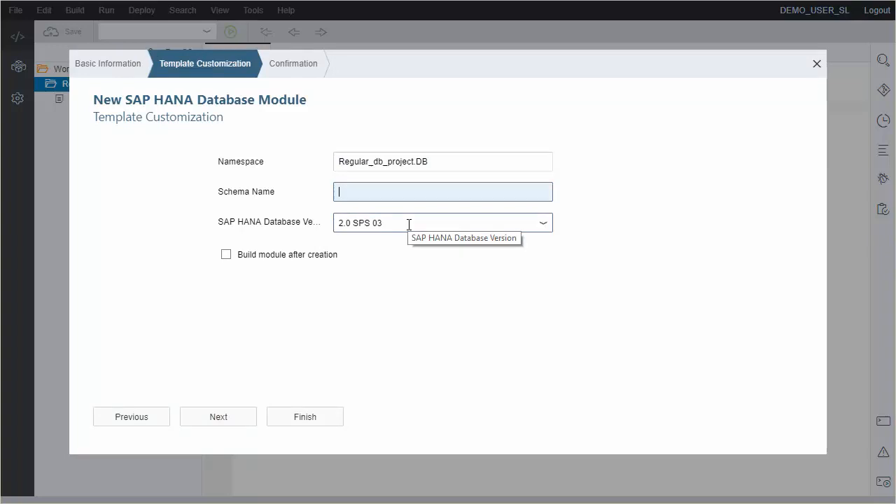
{"action": "left_click", "coordinate": [378, 289]}
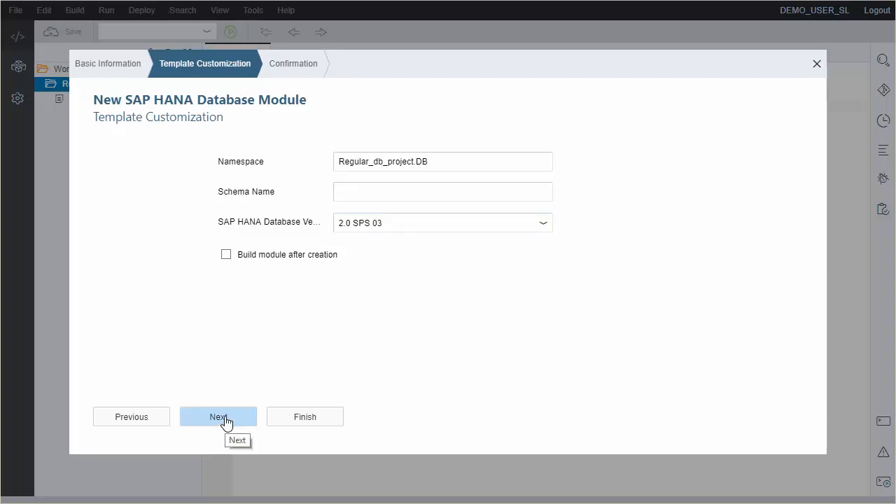
{"action": "left_click", "coordinate": [438, 166]}
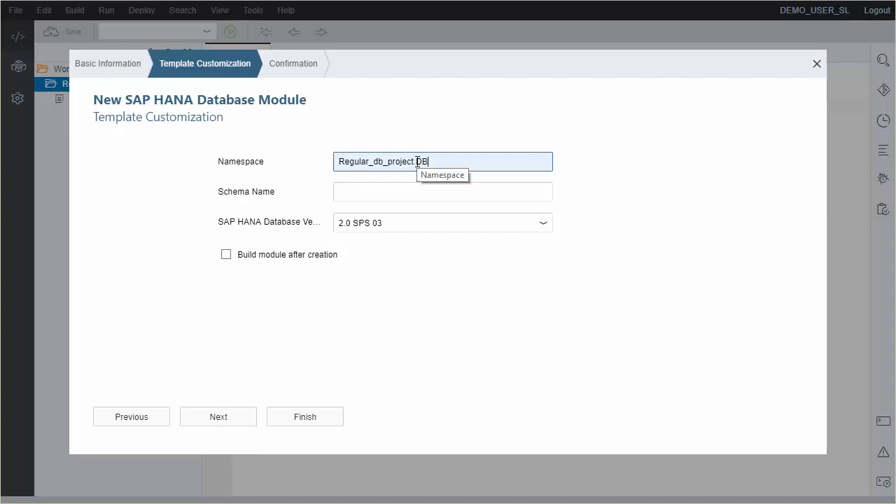
{"action": "left_click_drag", "start_coordinate": [415, 162], "coordinate": [323, 166]}
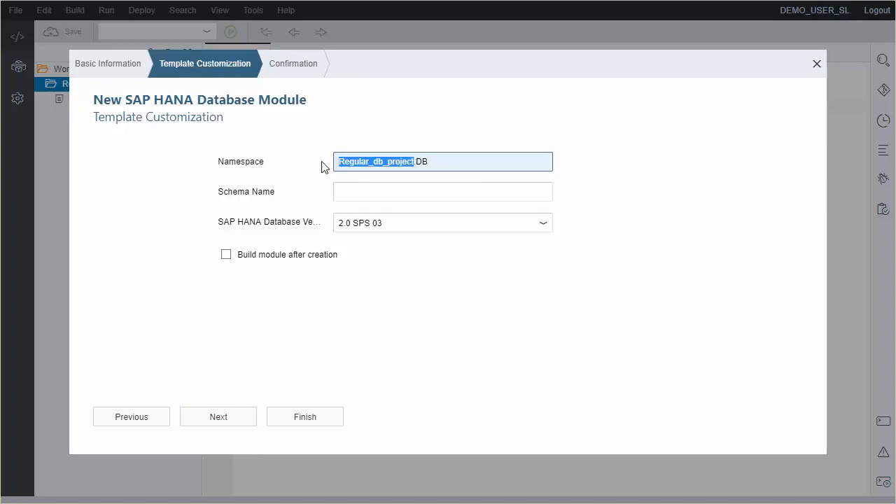
{"action": "key", "text": "BackSpace"}
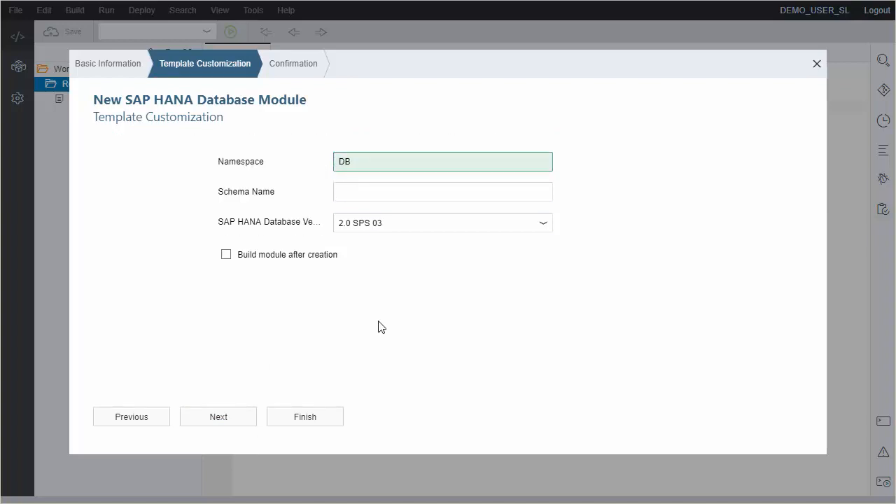
{"action": "left_click", "coordinate": [219, 424]}
{"action": "left_click", "coordinate": [219, 423]}
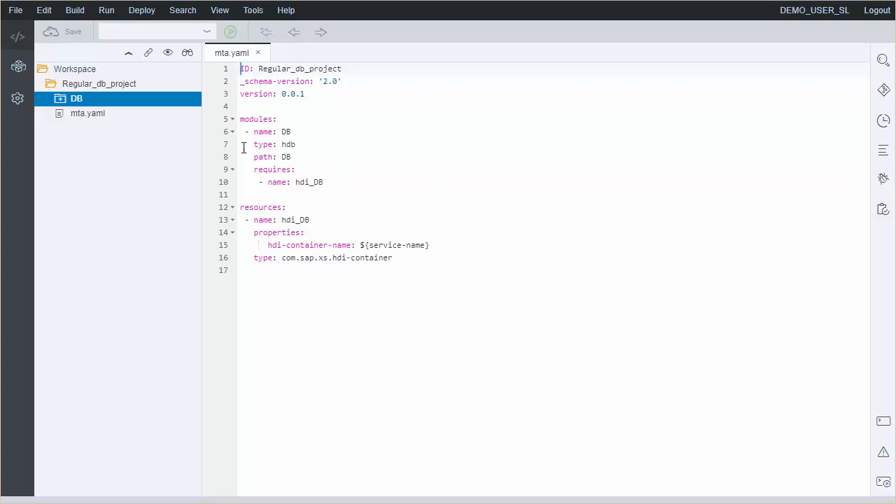
Expand the DB module folder and examine the modules and resources sections in mta.yaml, including the HDI container entries.
{"action": "double_click", "coordinate": [60, 105]}
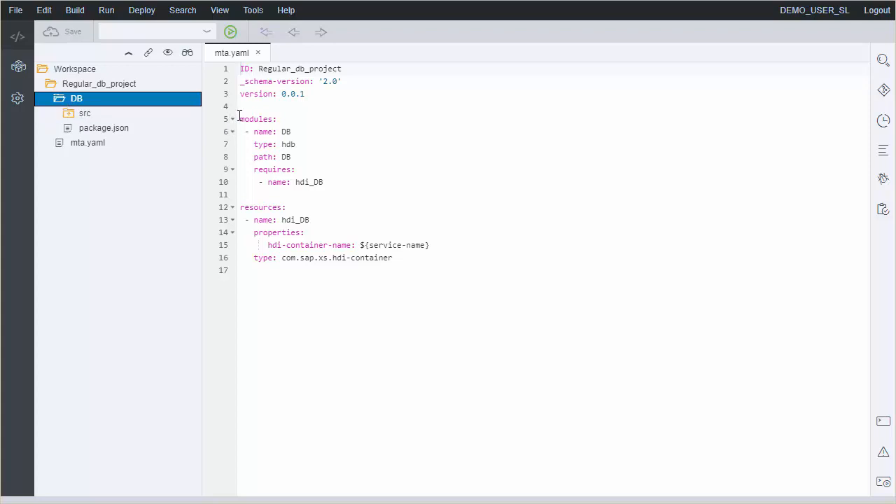
{"action": "left_click_drag", "start_coordinate": [238, 115], "coordinate": [368, 178]}
{"action": "left_click", "coordinate": [367, 178]}
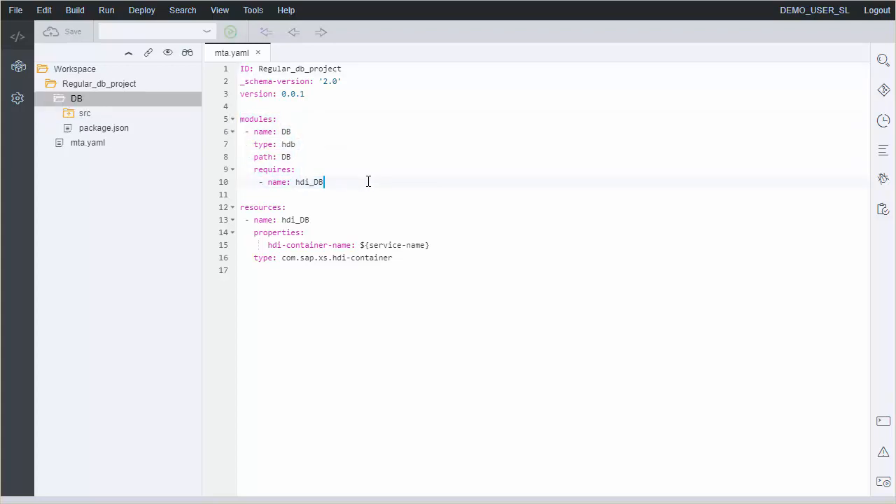
{"action": "double_click", "coordinate": [283, 131]}
{"action": "left_click", "coordinate": [291, 144]}
{"action": "left_click", "coordinate": [297, 157]}
{"action": "left_click_drag", "start_coordinate": [323, 182], "coordinate": [296, 182]}
{"action": "left_click", "coordinate": [301, 219]}
{"action": "left_click_drag", "start_coordinate": [310, 220], "coordinate": [281, 220]}
{"action": "left_click_drag", "start_coordinate": [269, 245], "coordinate": [354, 248]}
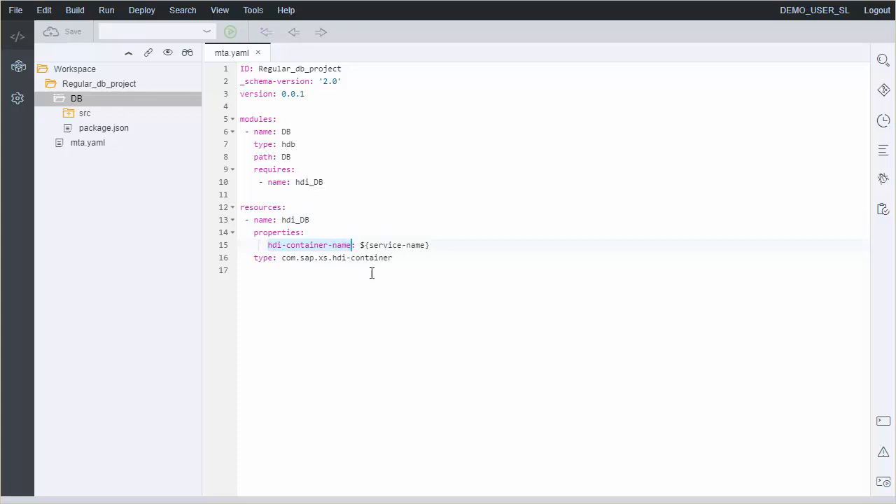
{"action": "left_click_drag", "start_coordinate": [429, 246], "coordinate": [364, 248]}
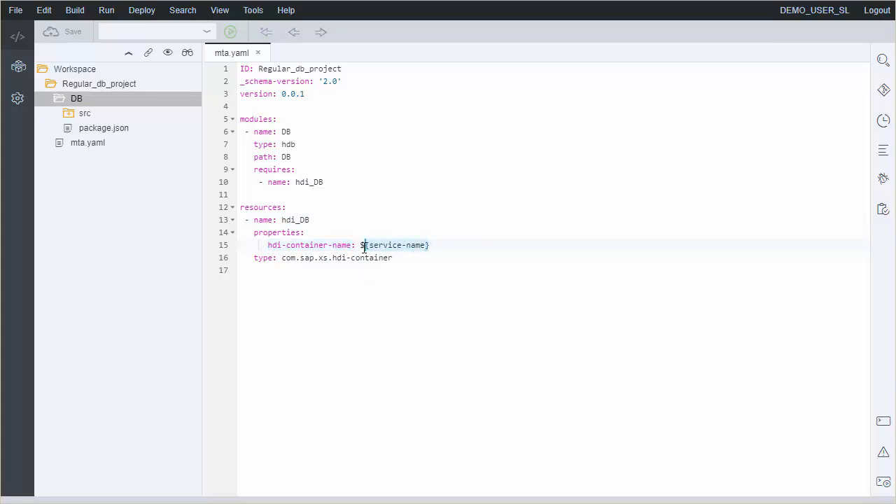
{"action": "left_click", "coordinate": [410, 257]}
{"action": "left_click", "coordinate": [147, 227]}
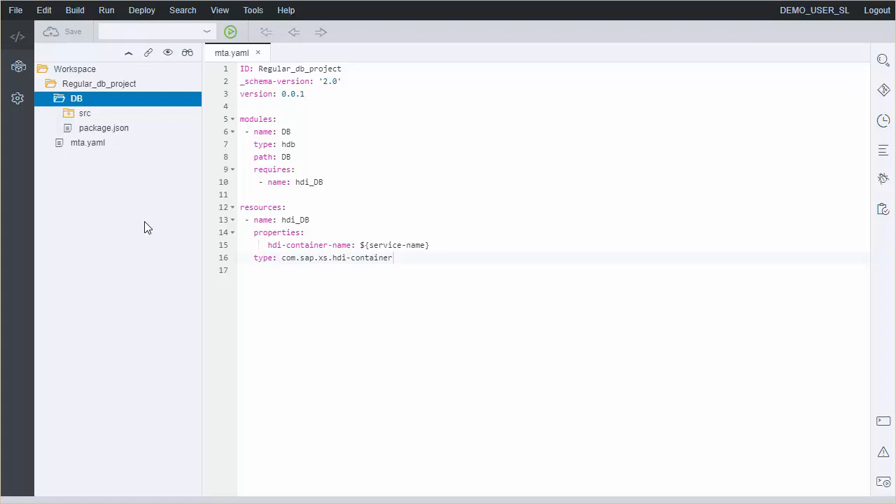
Enable the SAP HANA Data Warehousing Foundation feature in the preferences, save it and refresh the IDE.
{"action": "left_click", "coordinate": [18, 102]}
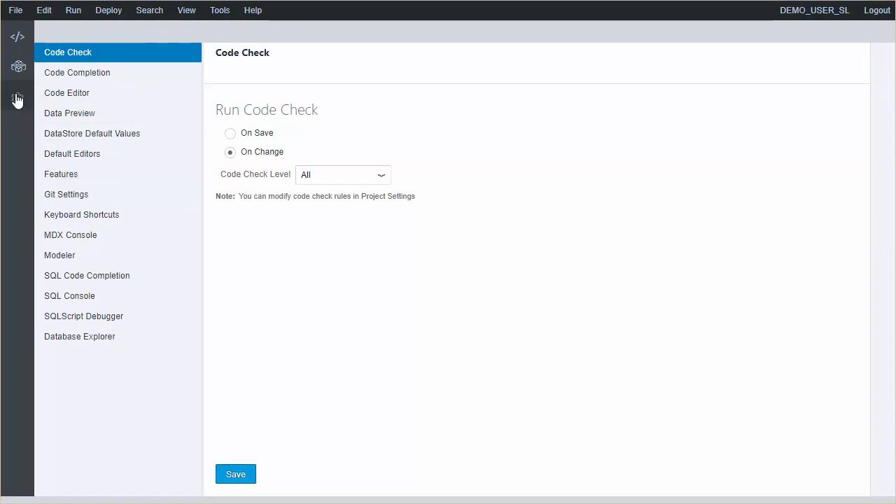
{"action": "left_click", "coordinate": [80, 180]}
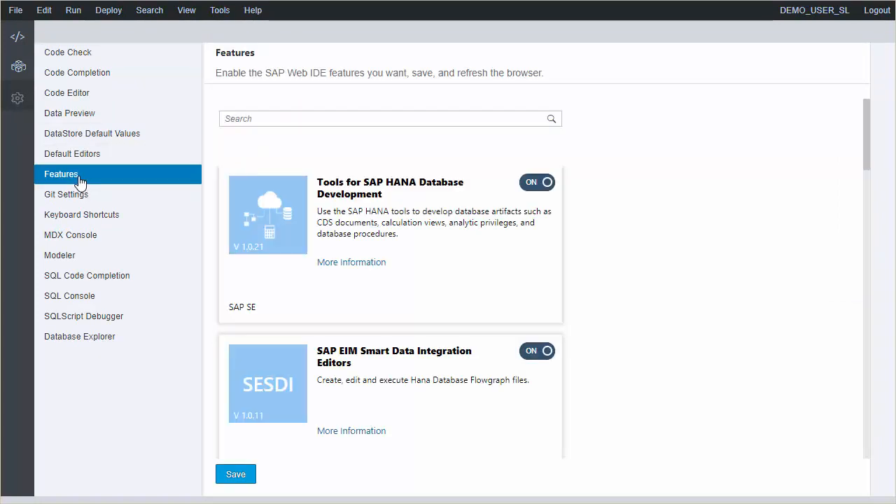
{"action": "scroll", "coordinate": [644, 310], "scroll_direction": "down", "scroll_amount": 4}
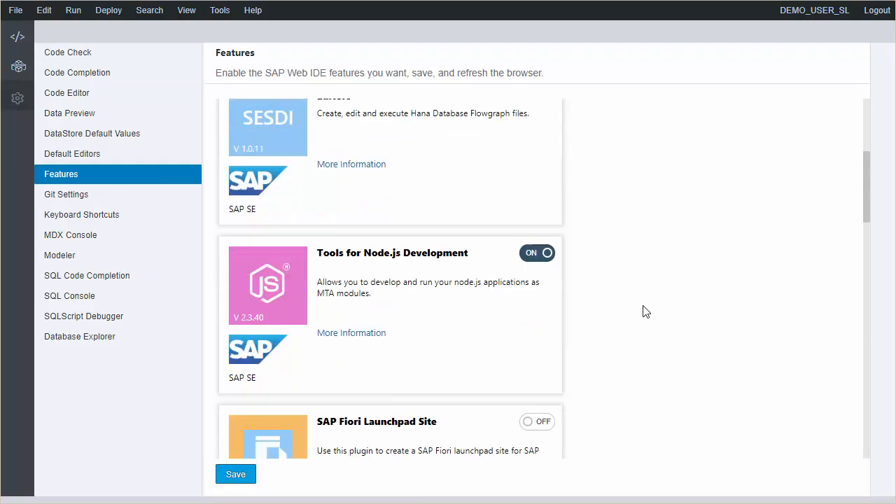
{"action": "scroll", "coordinate": [644, 310], "scroll_direction": "down", "scroll_amount": 3}
{"action": "scroll", "coordinate": [644, 311], "scroll_direction": "down", "scroll_amount": 4}
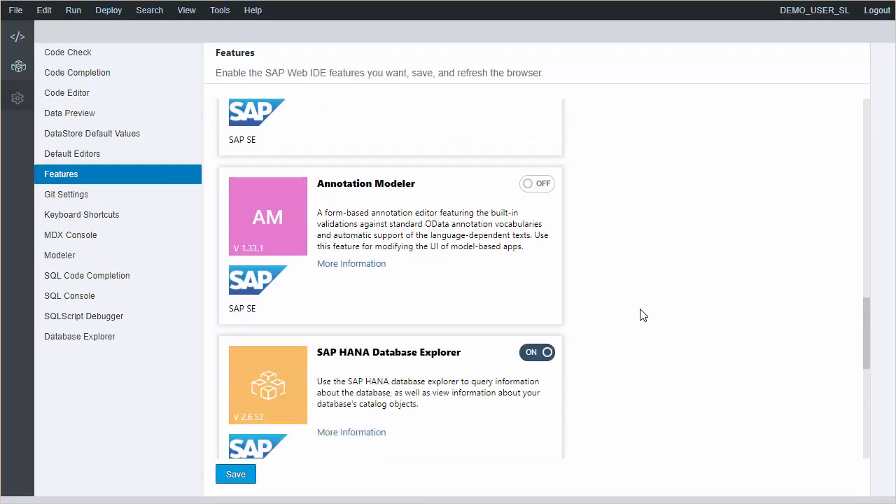
{"action": "scroll", "coordinate": [641, 314], "scroll_direction": "down", "scroll_amount": 5}
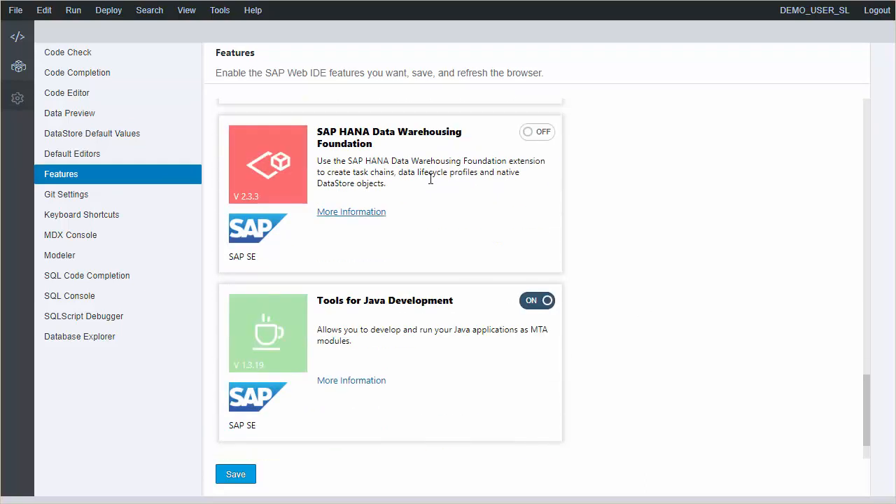
{"action": "left_click", "coordinate": [543, 134]}
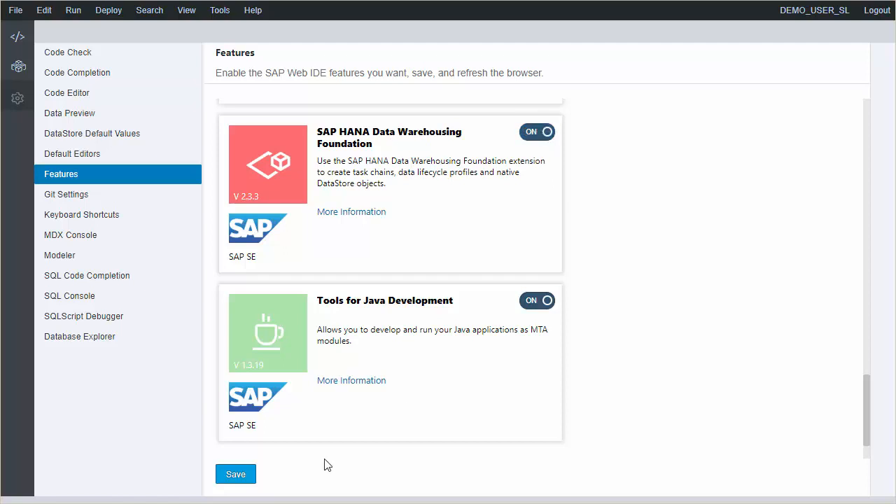
{"action": "left_click", "coordinate": [235, 474]}
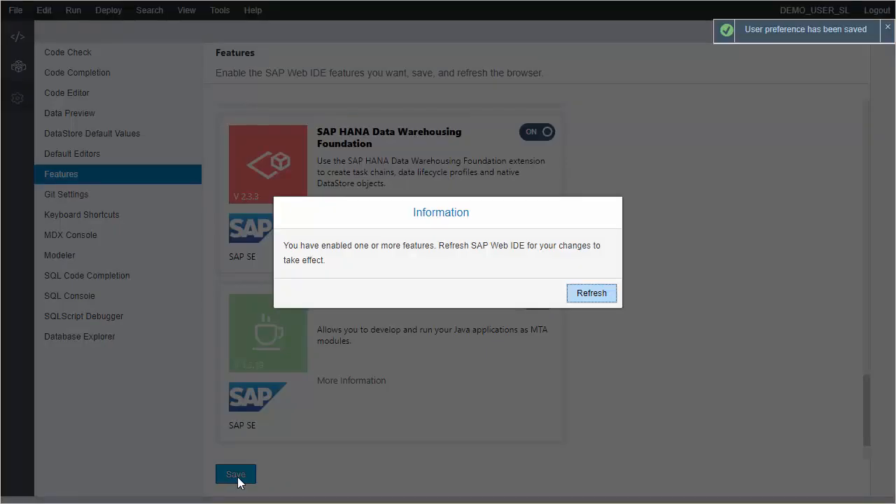
{"action": "left_click", "coordinate": [593, 294]}
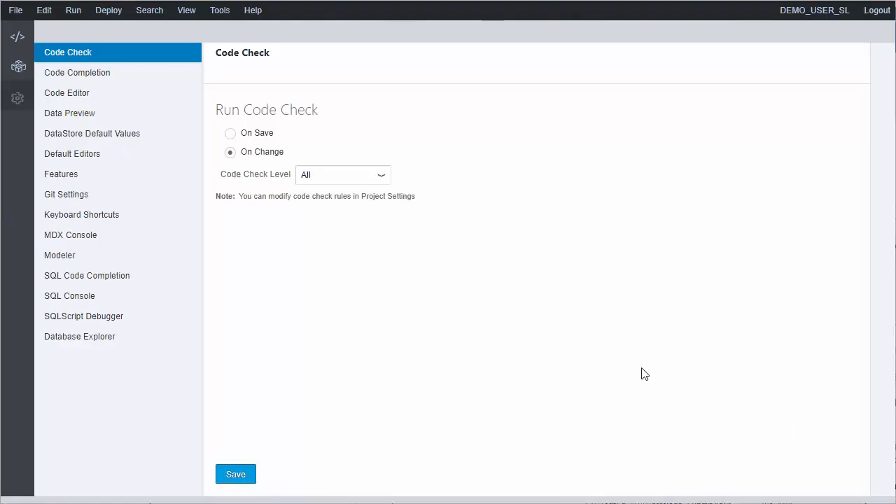
Return to the editor, close mta.yaml and start a new project from the Data Warehouse Project based on SAP Data Warehousing Foundation template.
{"action": "left_click", "coordinate": [10, 38]}
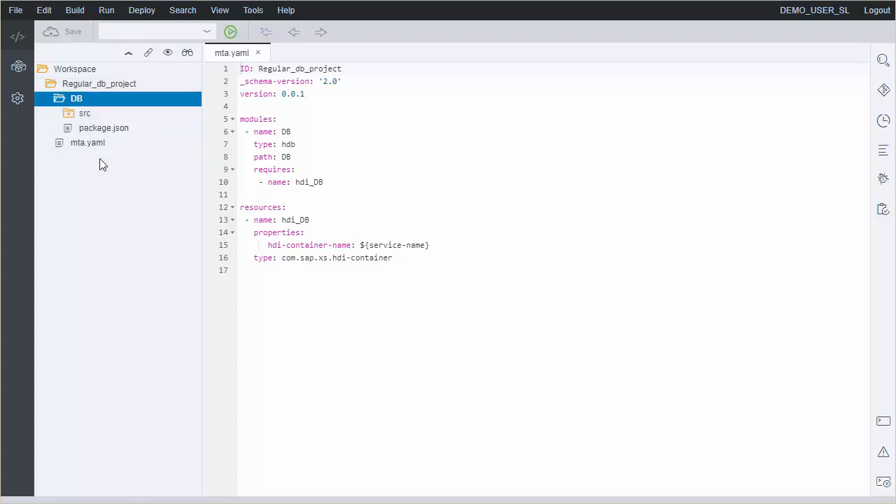
{"action": "left_click", "coordinate": [259, 54]}
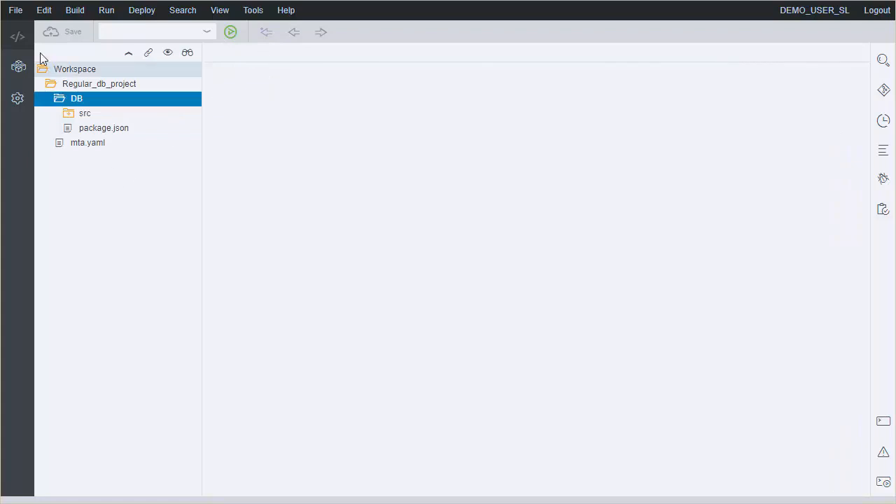
{"action": "left_click", "coordinate": [18, 14]}
{"action": "mouse_move", "coordinate": [40, 31]}
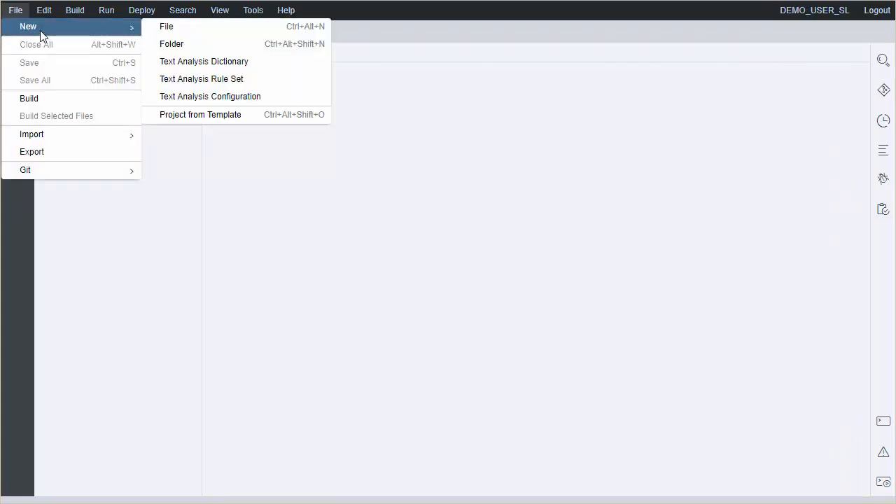
{"action": "left_click", "coordinate": [212, 115]}
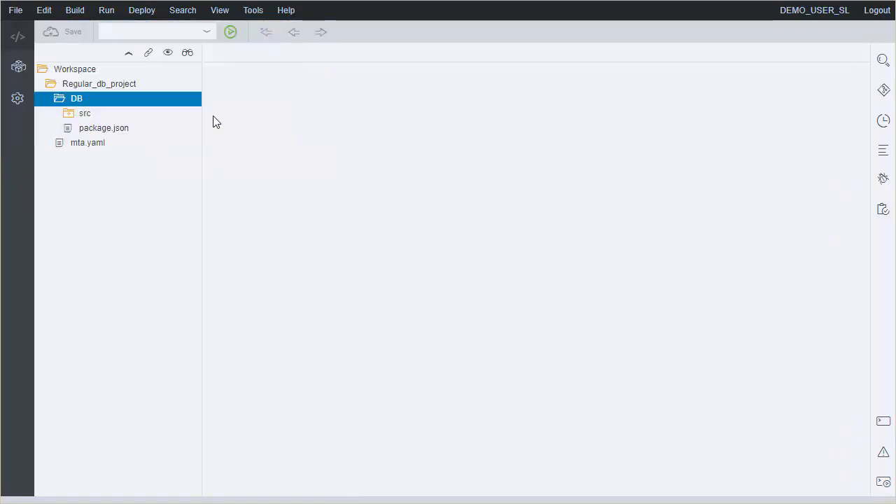
{"action": "left_click", "coordinate": [256, 245]}
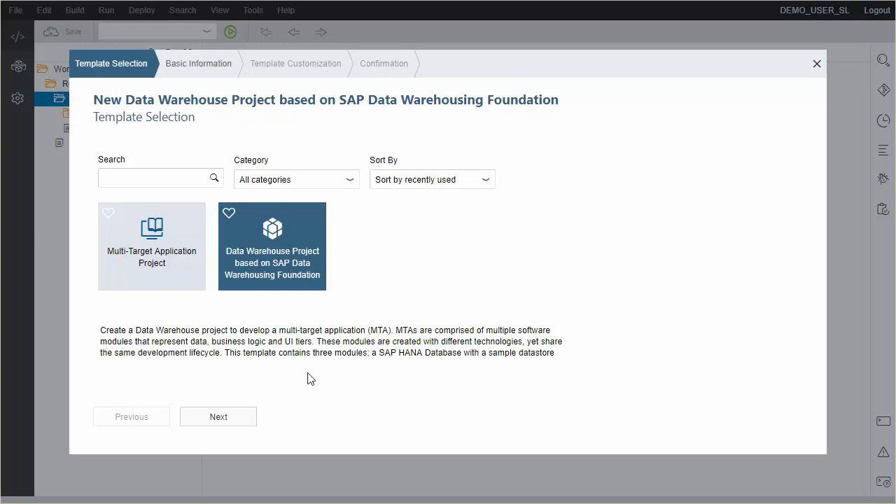
{"action": "left_click", "coordinate": [232, 420]}
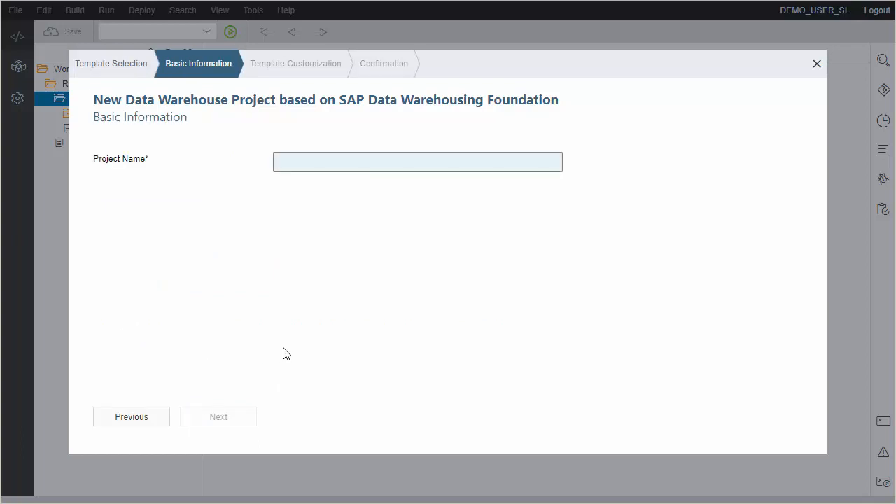
Name the project DWF_template, disable user authentication, SSL validation and automatic build triggering, and finish creating it.
{"action": "type", "text": "DWF_template"}
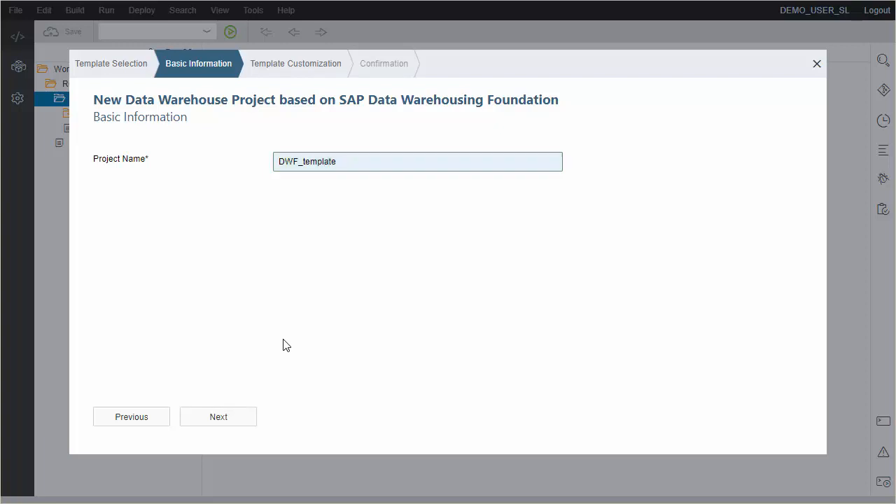
{"action": "left_click", "coordinate": [222, 421]}
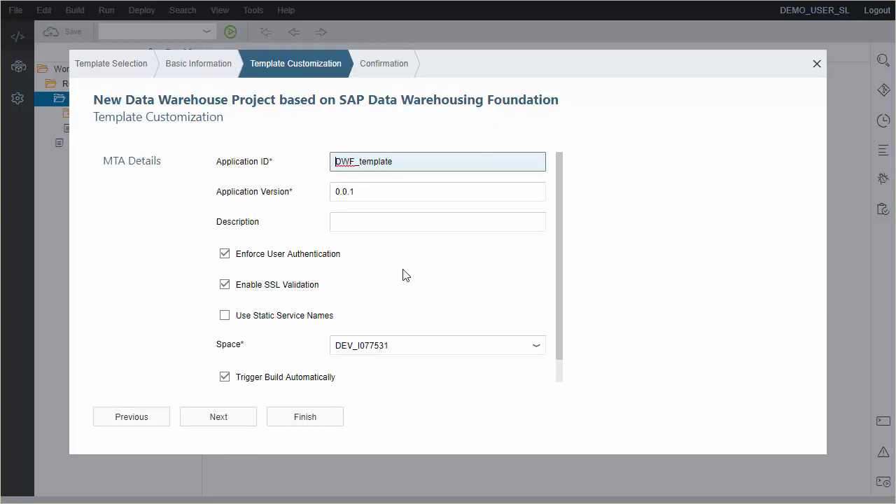
{"action": "scroll", "coordinate": [402, 274], "scroll_direction": "down", "scroll_amount": 1}
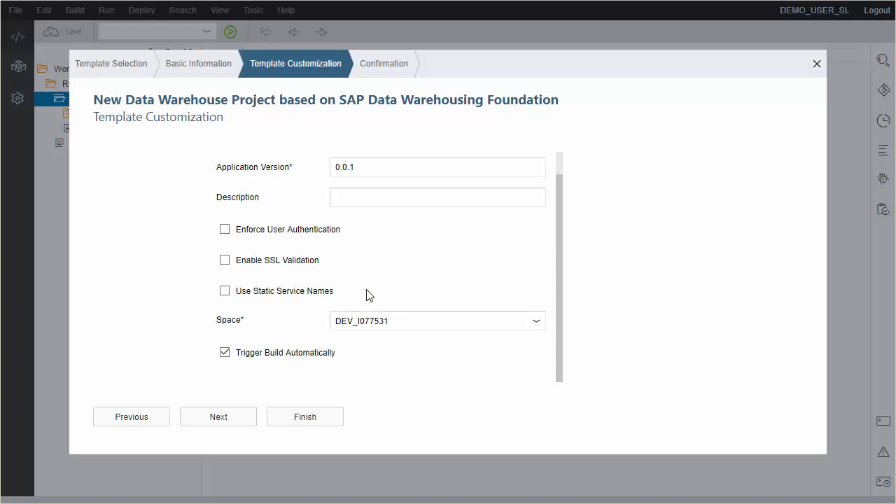
{"action": "left_click", "coordinate": [225, 353]}
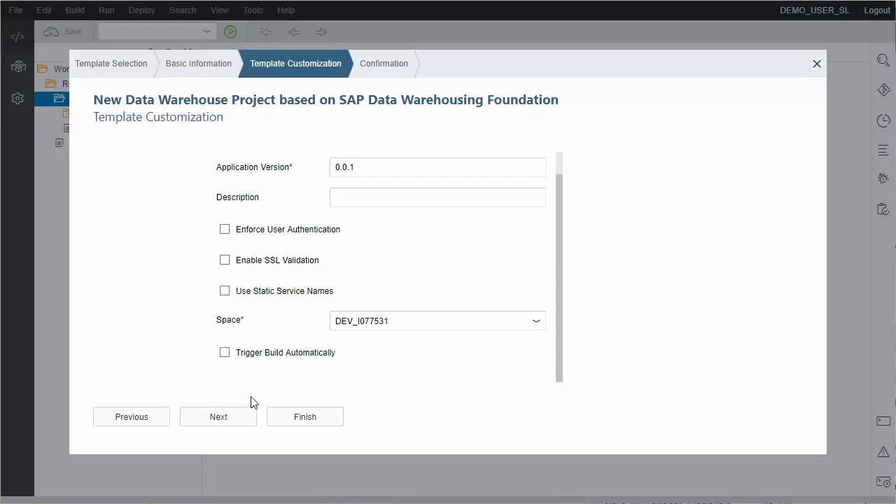
{"action": "left_click", "coordinate": [226, 417]}
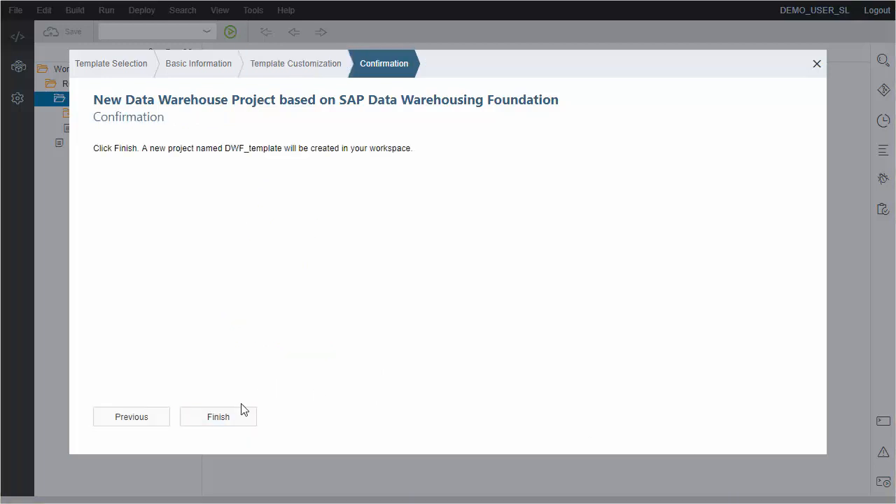
{"action": "left_click", "coordinate": [236, 417]}
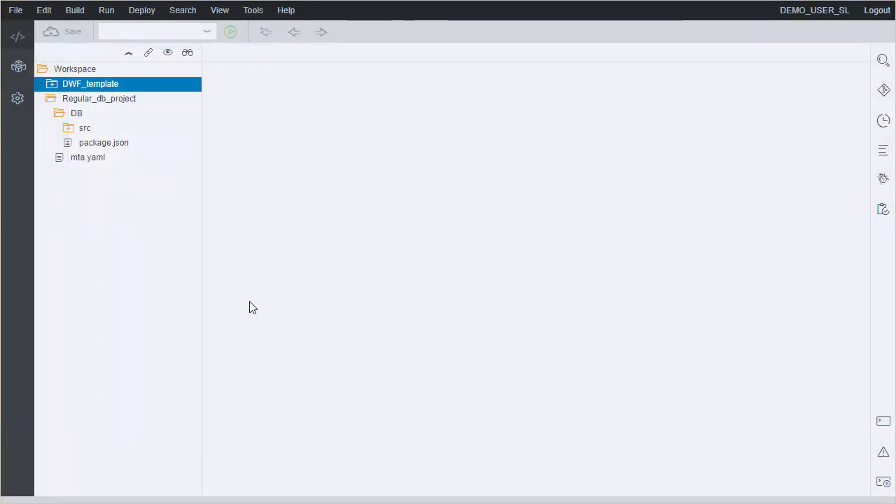
Expand the DWF_template project and compare its Backend, Database and DWF modules with the DB module in Regular_db_project.
{"action": "left_click", "coordinate": [53, 87]}
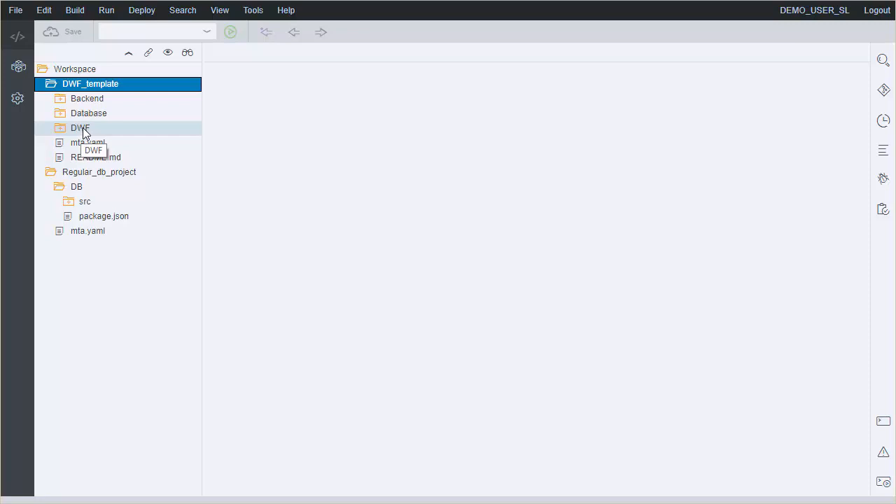
{"action": "left_click", "coordinate": [99, 174]}
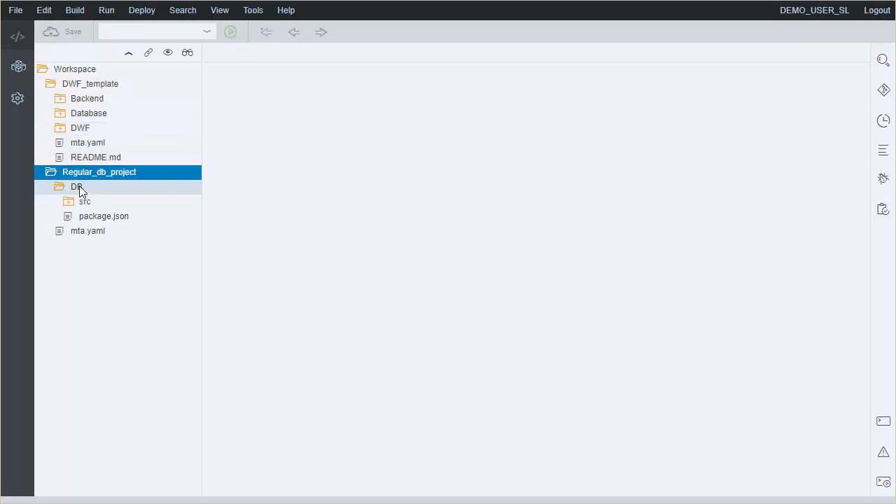
{"action": "left_click", "coordinate": [81, 187]}
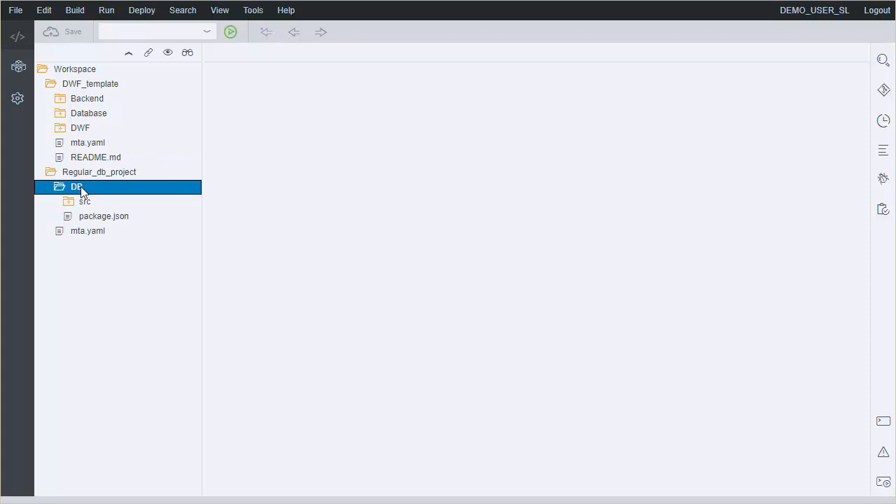
{"action": "left_click", "coordinate": [102, 116]}
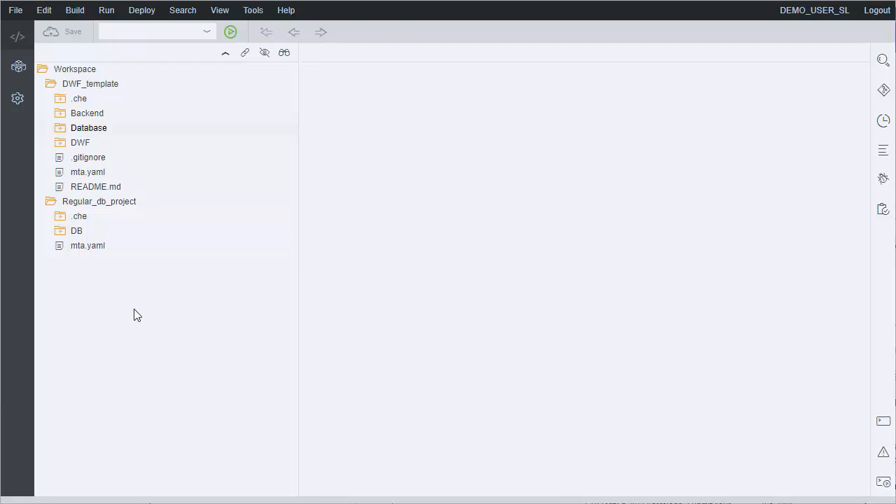
{"action": "left_click", "coordinate": [90, 117]}
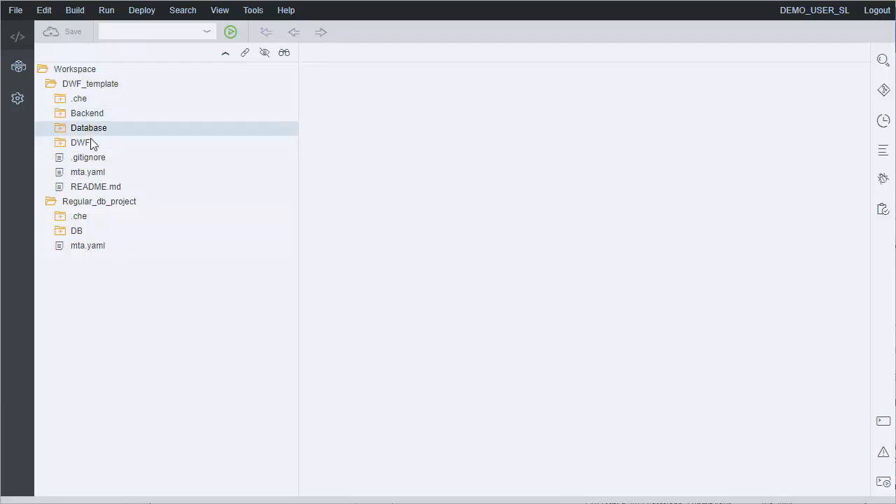
Open the mta.yaml file of Regular_db_project as code, examine its modules and resources, and close it.
{"action": "left_click", "coordinate": [95, 245]}
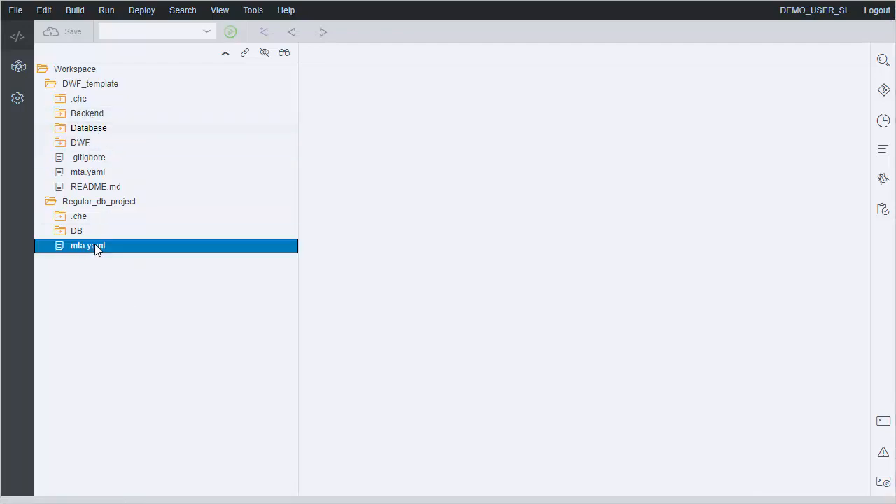
{"action": "right_click", "coordinate": [93, 251]}
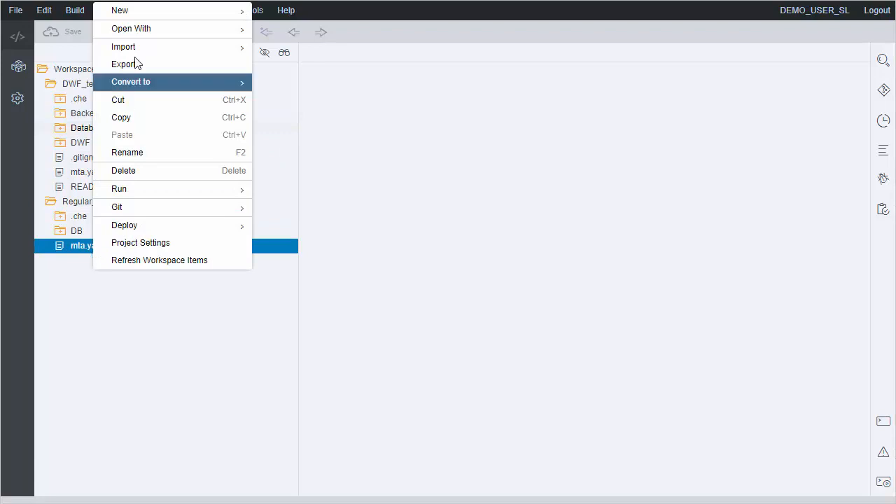
{"action": "mouse_move", "coordinate": [142, 34]}
{"action": "left_click", "coordinate": [284, 47]}
{"action": "left_click", "coordinate": [531, 270]}
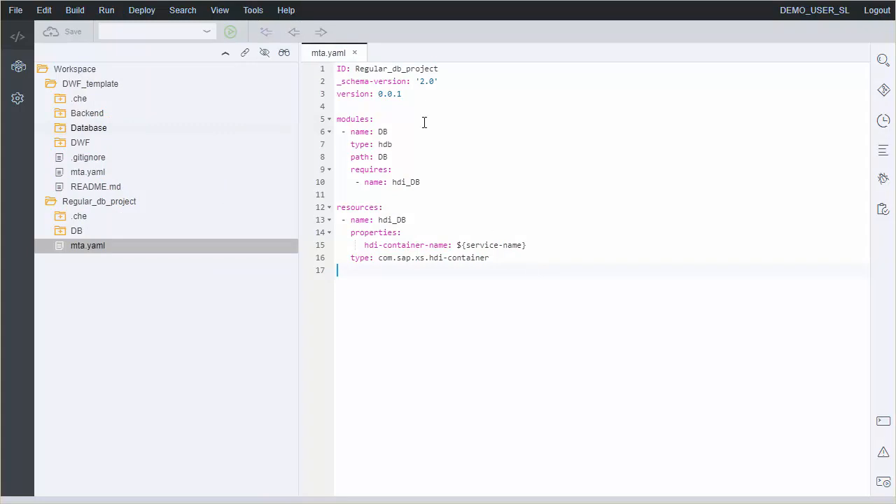
{"action": "left_click", "coordinate": [354, 53]}
{"action": "right_click", "coordinate": [87, 248]}
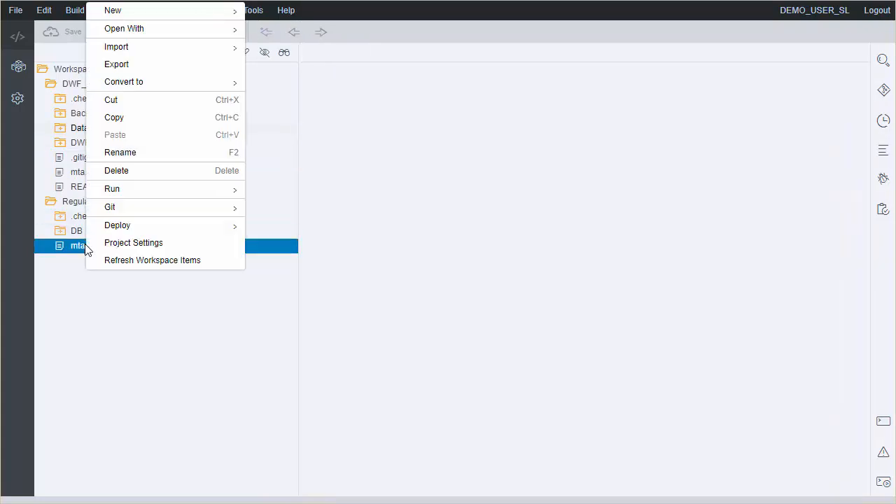
{"action": "left_click", "coordinate": [137, 118]}
{"action": "right_click", "coordinate": [92, 202]}
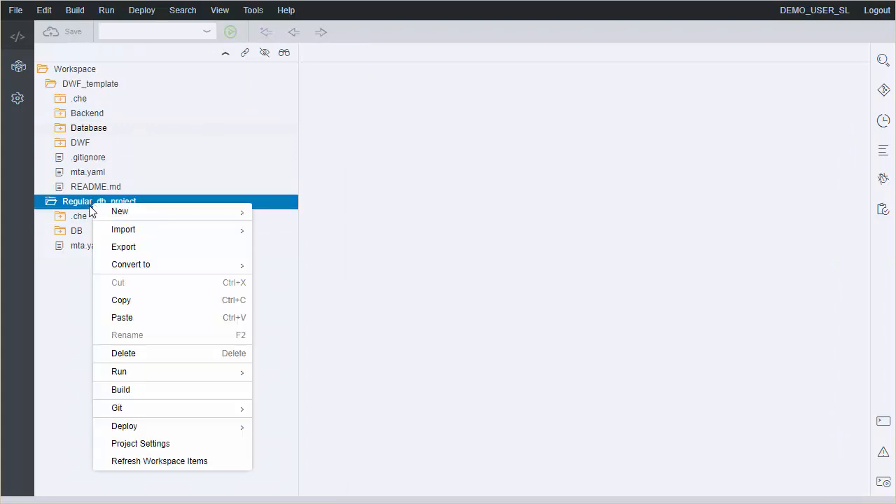
Make a backup copy of mta.yaml inside Regular_db_project.
{"action": "right_click", "coordinate": [76, 246]}
{"action": "left_click", "coordinate": [129, 119]}
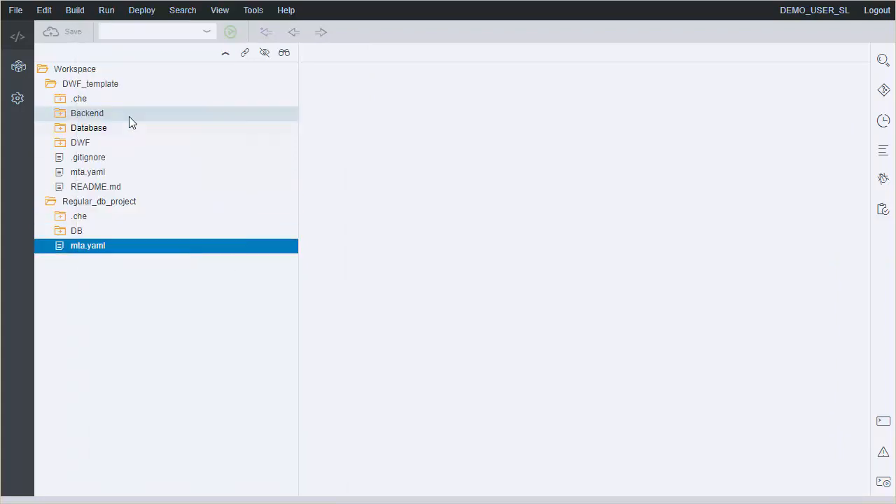
{"action": "right_click", "coordinate": [92, 201]}
{"action": "left_click", "coordinate": [138, 315]}
{"action": "left_click", "coordinate": [515, 320]}
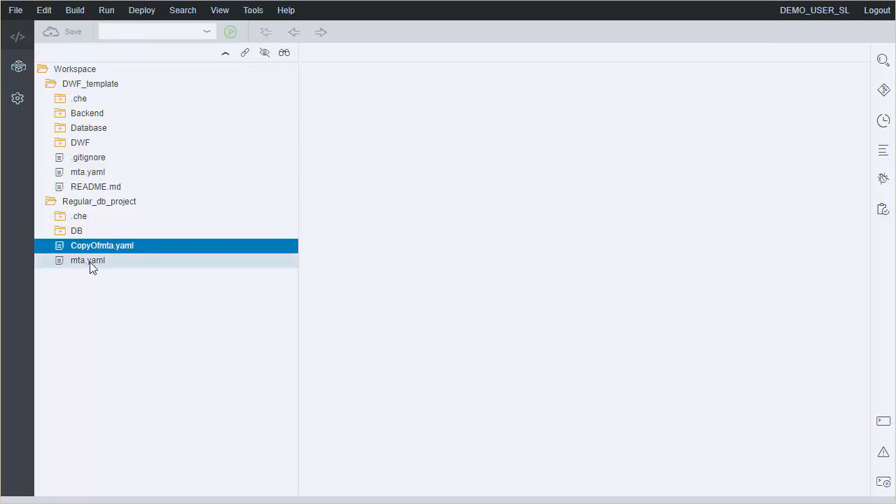
{"action": "left_click", "coordinate": [91, 115]}
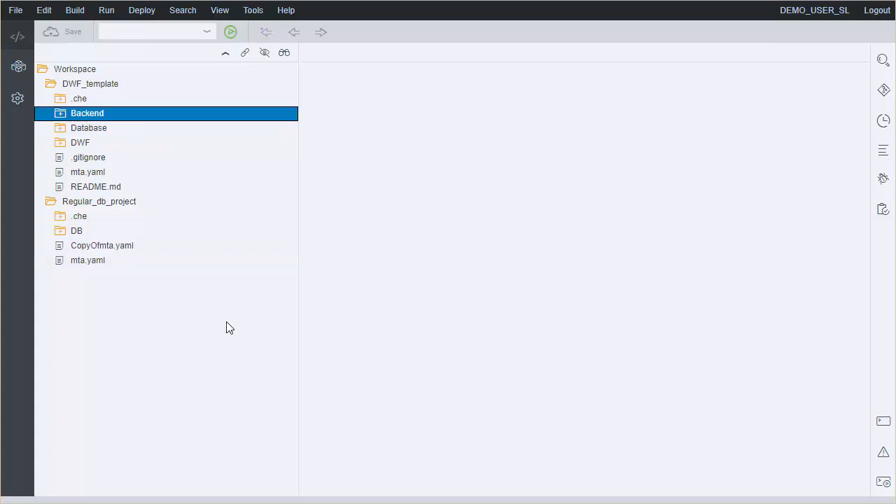
{"action": "left_click", "coordinate": [87, 142], "text": "ctrl"}
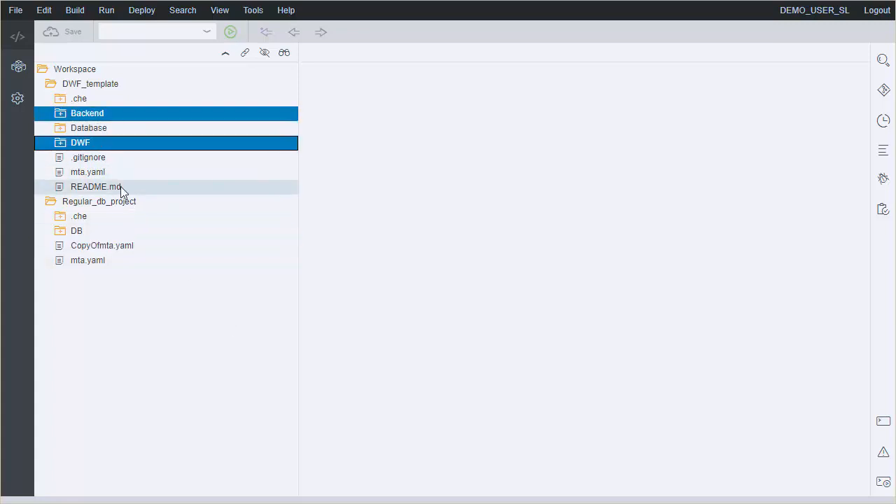
{"action": "right_click", "coordinate": [81, 143]}
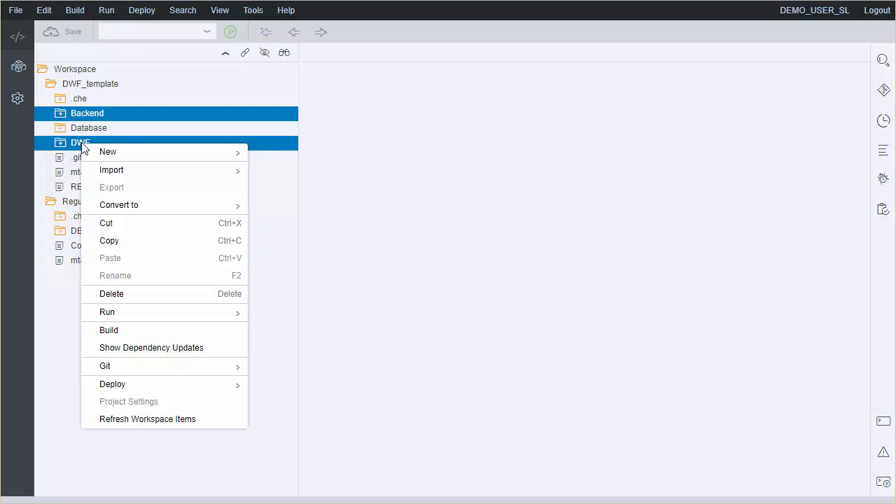
{"action": "left_click", "coordinate": [142, 240]}
{"action": "right_click", "coordinate": [81, 201]}
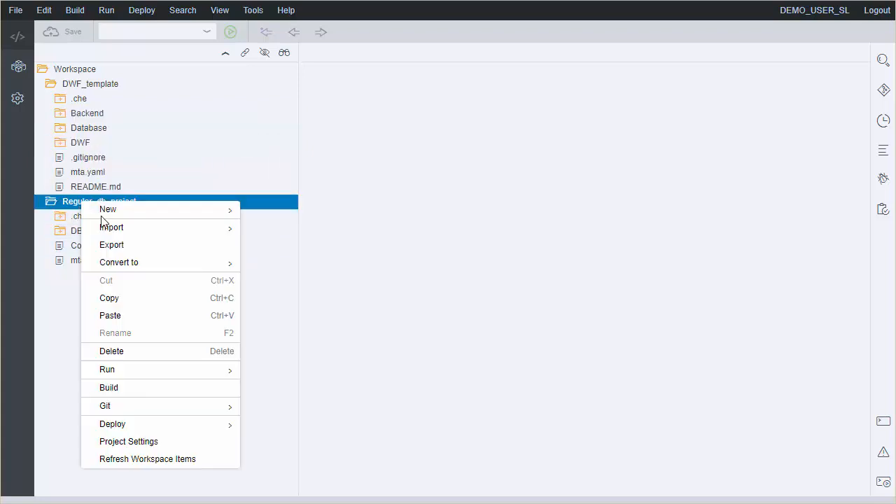
Copy the Backend and DWF modules from DWF_template into Regular_db_project and expand both copied folders.
{"action": "left_click", "coordinate": [91, 143]}
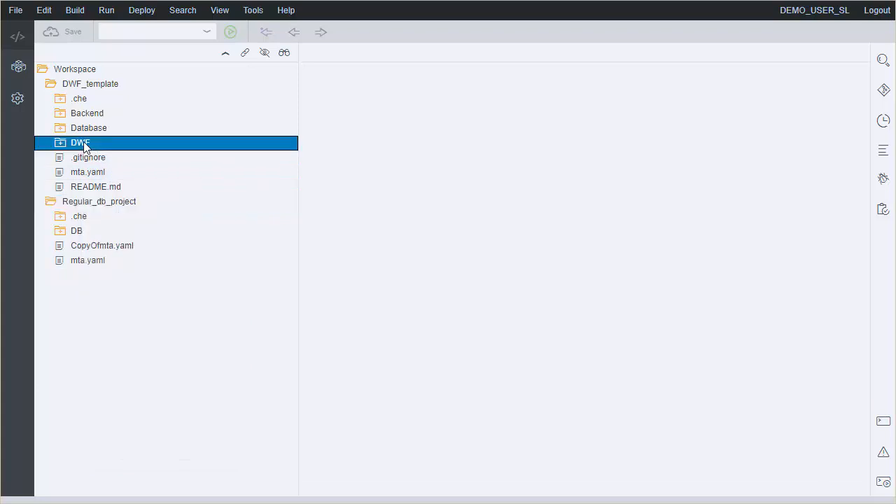
{"action": "left_click", "coordinate": [91, 116], "text": "ctrl"}
{"action": "right_click", "coordinate": [93, 116]}
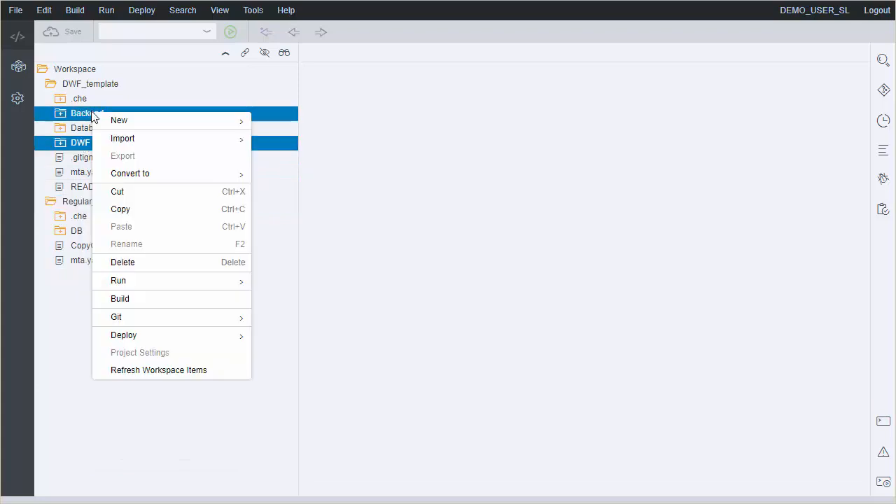
{"action": "left_click", "coordinate": [123, 192]}
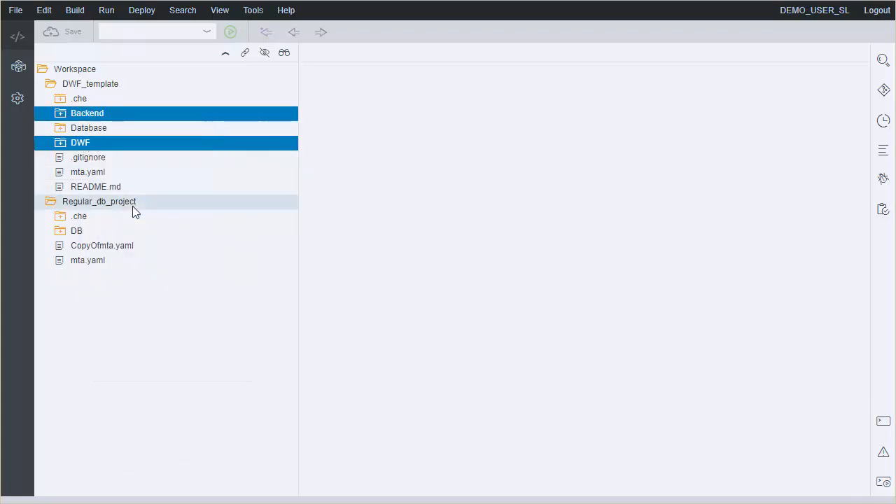
{"action": "left_click", "coordinate": [93, 203]}
{"action": "right_click", "coordinate": [93, 205]}
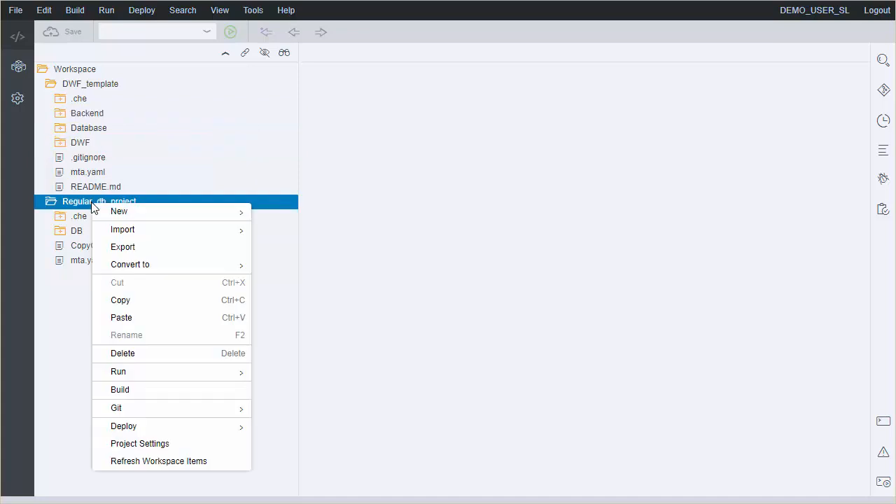
{"action": "left_click", "coordinate": [132, 318]}
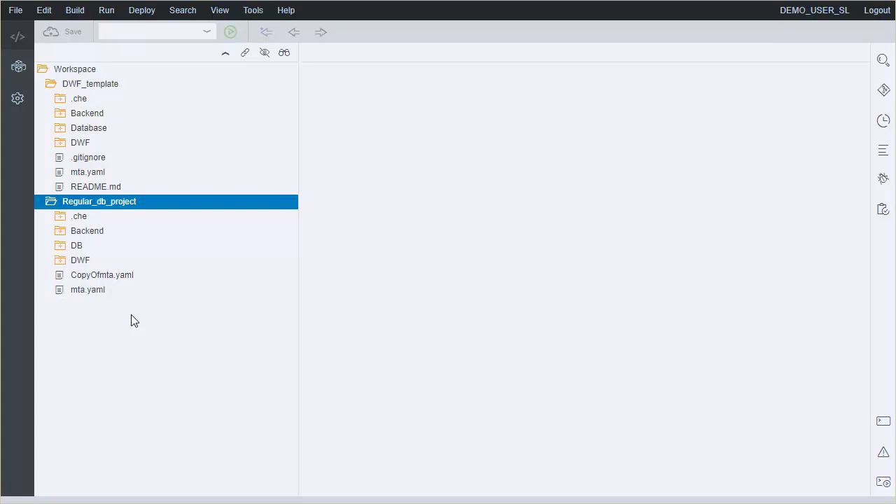
{"action": "left_click", "coordinate": [63, 232]}
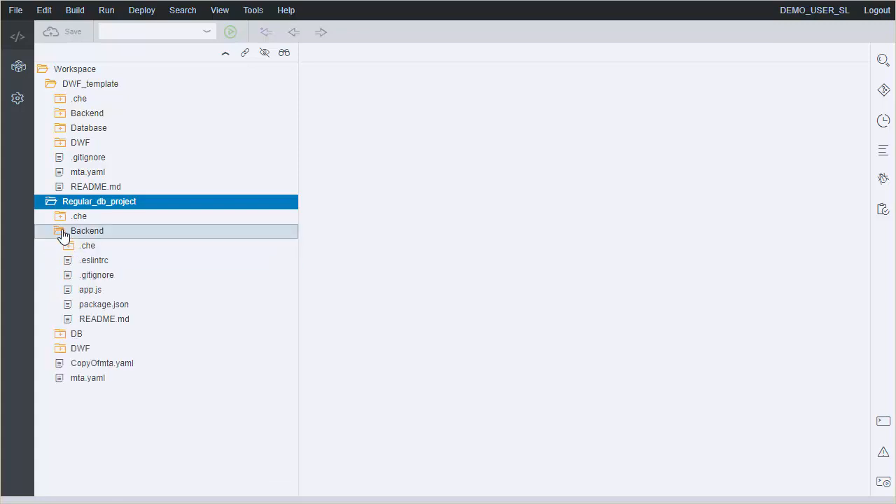
{"action": "left_click", "coordinate": [64, 350]}
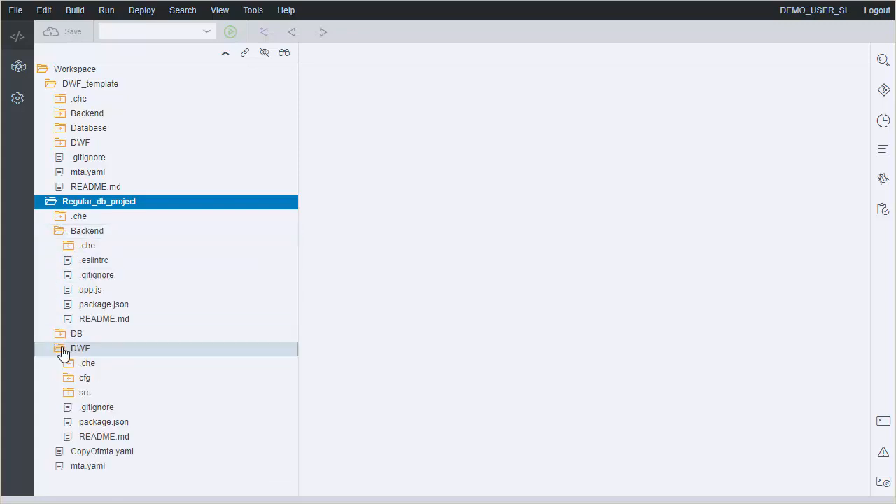
Collapse the copied Backend and DWF folders, then open Regular_db_project's mta.yaml as code, review its modules and close it.
{"action": "left_click", "coordinate": [63, 351]}
{"action": "left_click", "coordinate": [61, 232]}
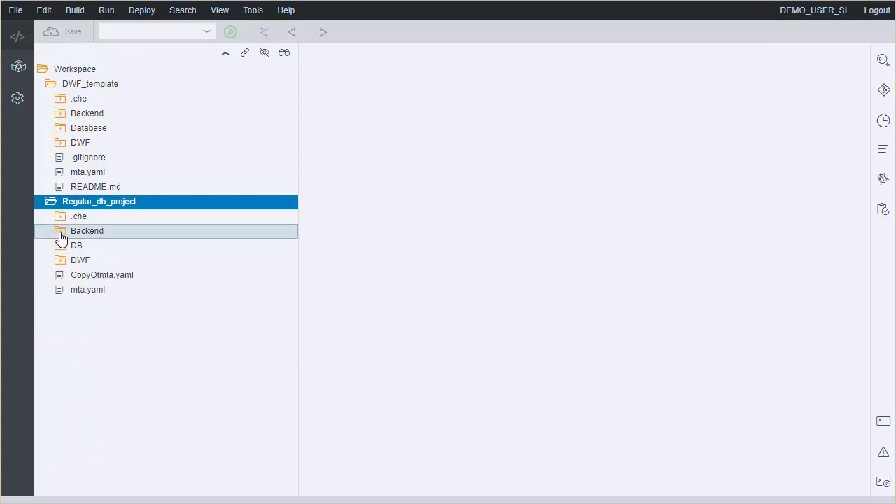
{"action": "right_click", "coordinate": [88, 288]}
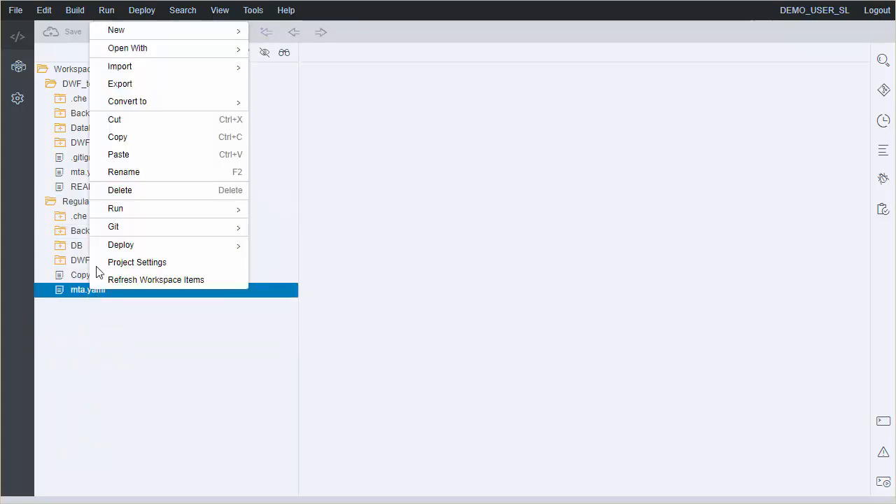
{"action": "mouse_move", "coordinate": [144, 51]}
{"action": "left_click", "coordinate": [280, 65]}
{"action": "left_click", "coordinate": [531, 287]}
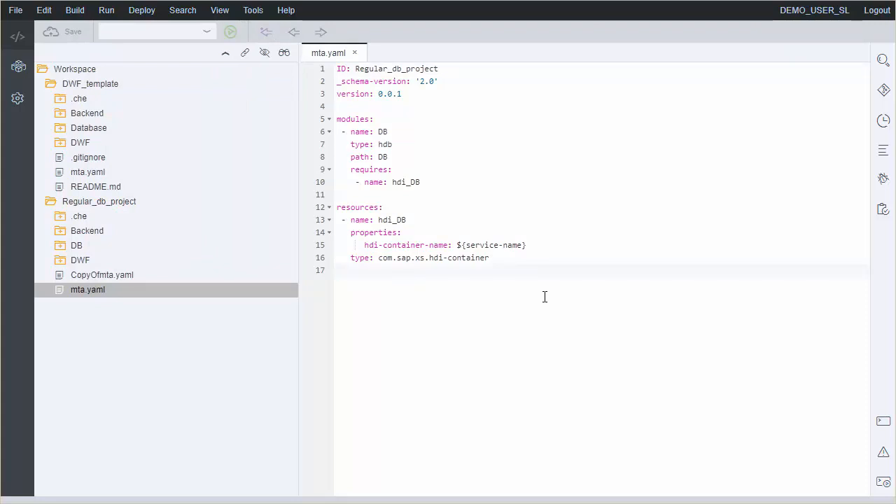
{"action": "left_click", "coordinate": [355, 53]}
Expand the Database module of DWF_template and the DB module of Regular_db_project, and examine the template's DataStore folder under src.
{"action": "left_click", "coordinate": [61, 130]}
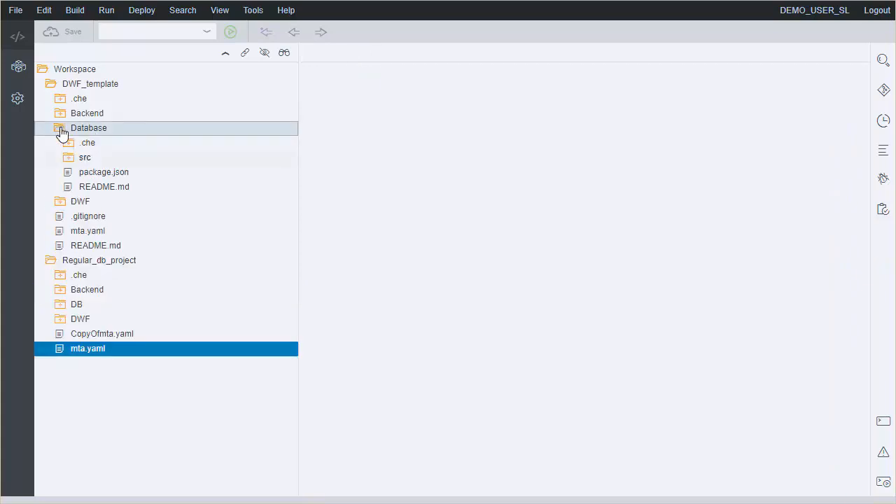
{"action": "left_click", "coordinate": [61, 306]}
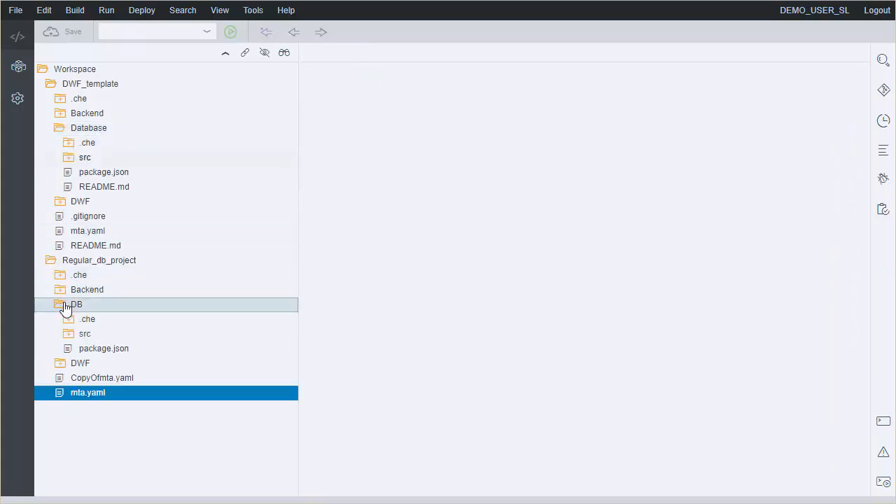
{"action": "left_click", "coordinate": [69, 159]}
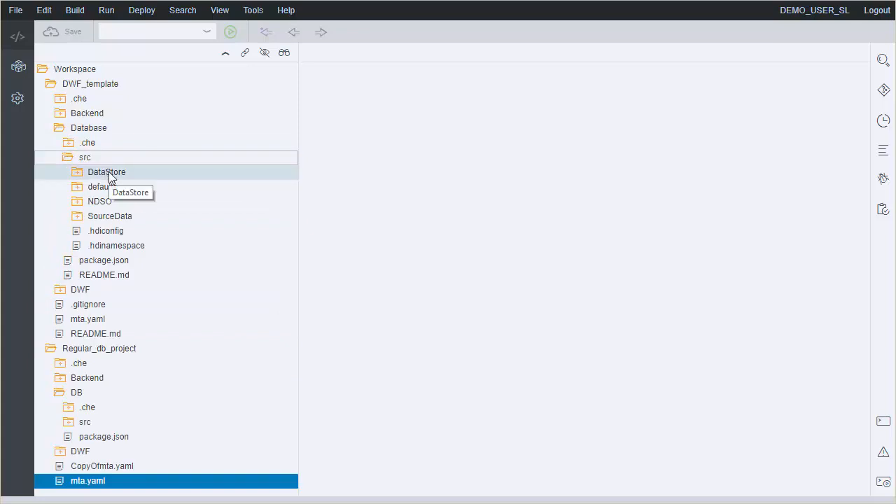
{"action": "left_click", "coordinate": [89, 159]}
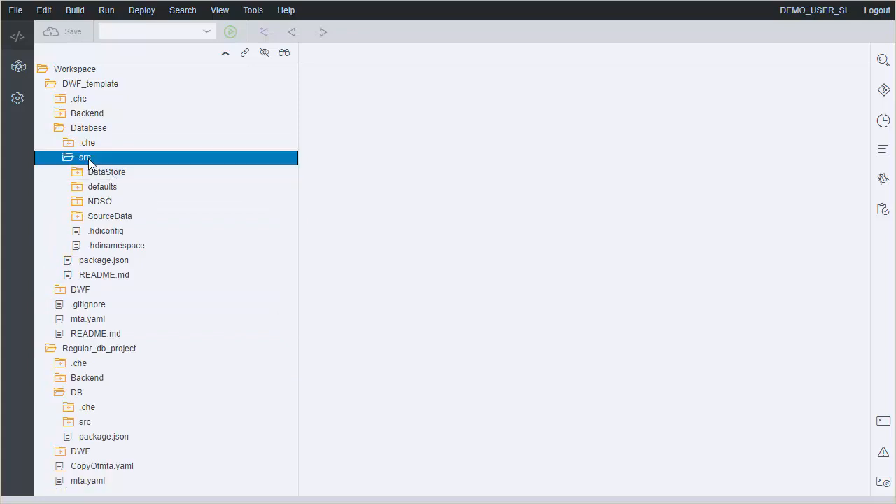
{"action": "left_click", "coordinate": [126, 174]}
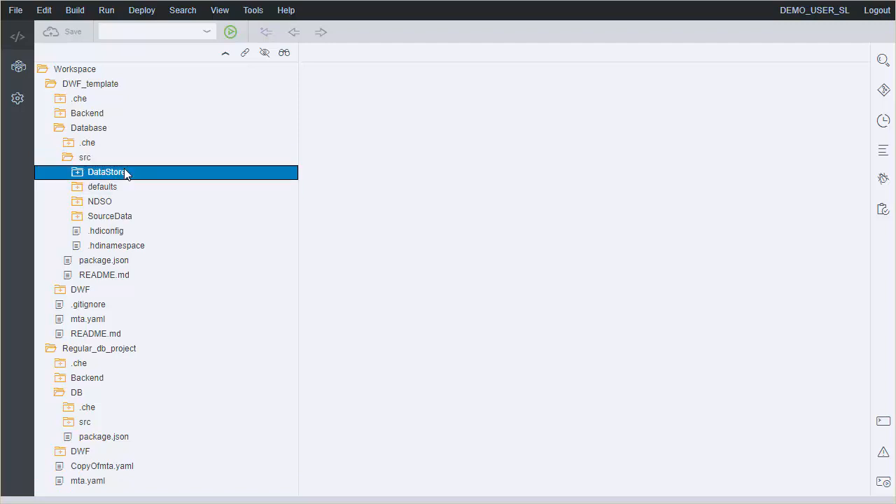
{"action": "left_click", "coordinate": [77, 175]}
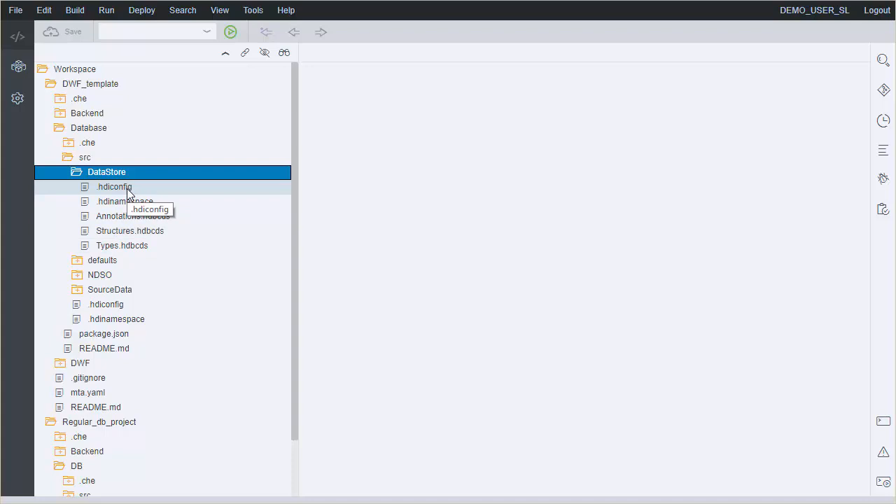
{"action": "left_click", "coordinate": [76, 173]}
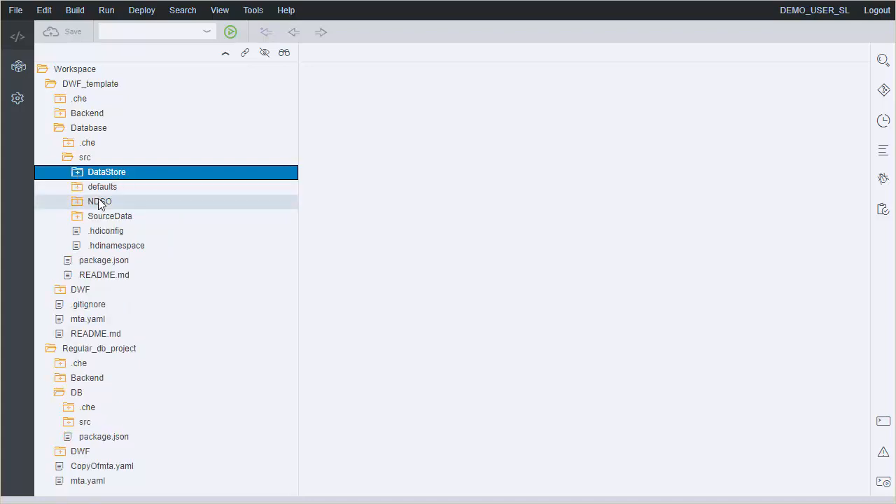
Examine the defaults folder under Database/src, including the code of DSO_ACTIVATE_CHANGES_ROLE.hdbrole, and close the file and folder.
{"action": "left_click", "coordinate": [77, 190]}
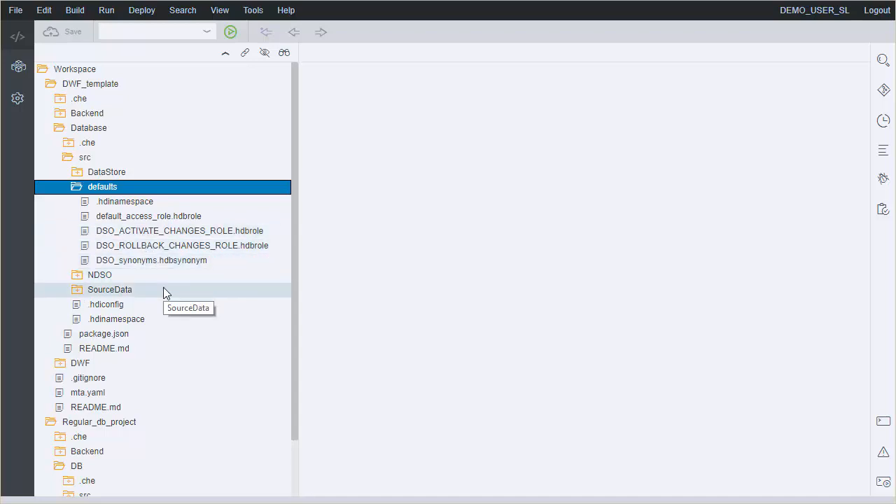
{"action": "right_click", "coordinate": [163, 231]}
{"action": "mouse_move", "coordinate": [266, 32]}
{"action": "left_click", "coordinate": [350, 31]}
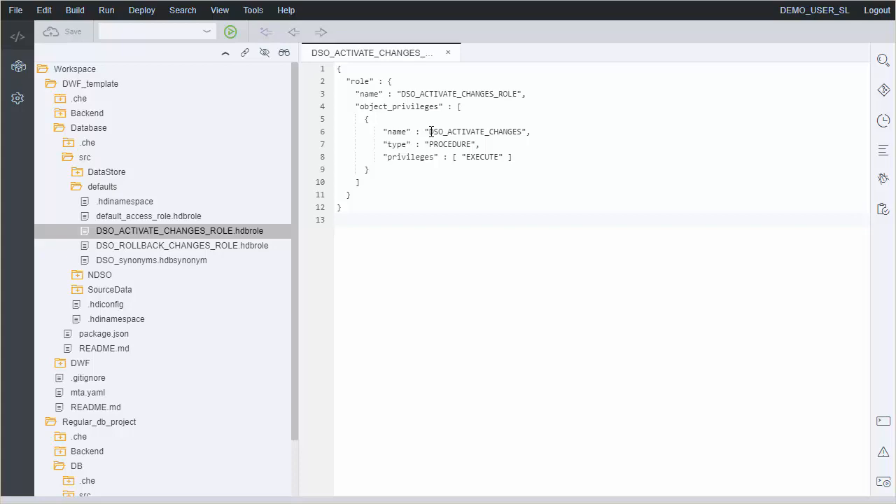
{"action": "left_click", "coordinate": [448, 54]}
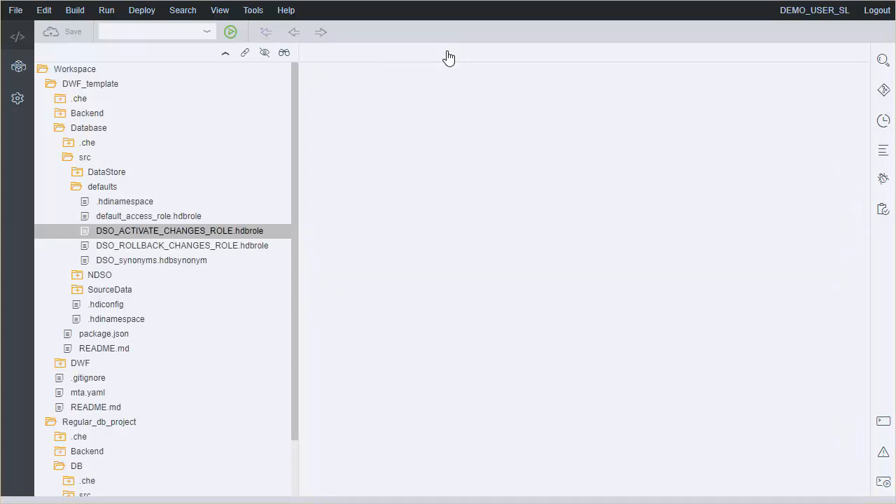
{"action": "left_click", "coordinate": [112, 189]}
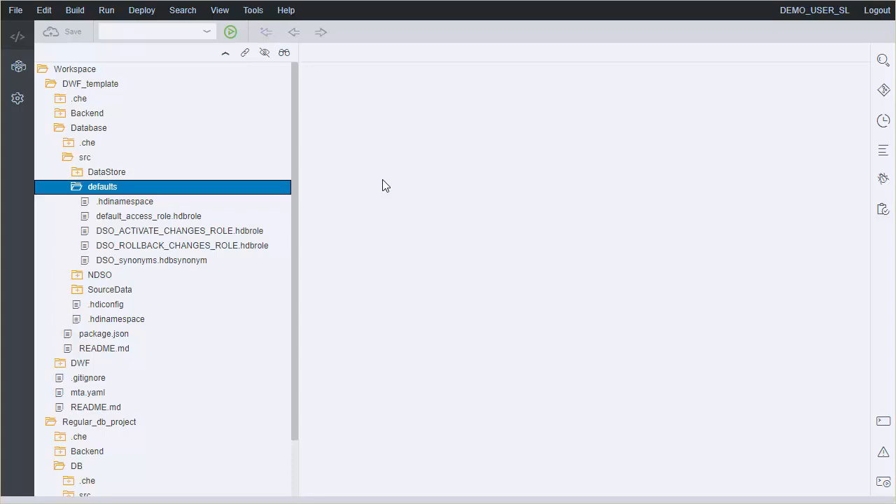
{"action": "left_click", "coordinate": [77, 189]}
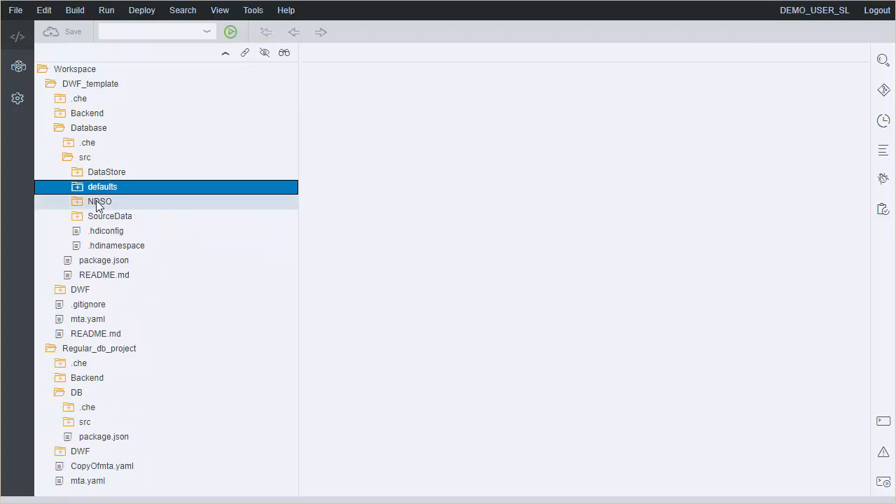
Examine the contents of the NDSO and SourceData folders under Database/src and collapse both again.
{"action": "left_click", "coordinate": [98, 203]}
{"action": "left_click", "coordinate": [77, 203]}
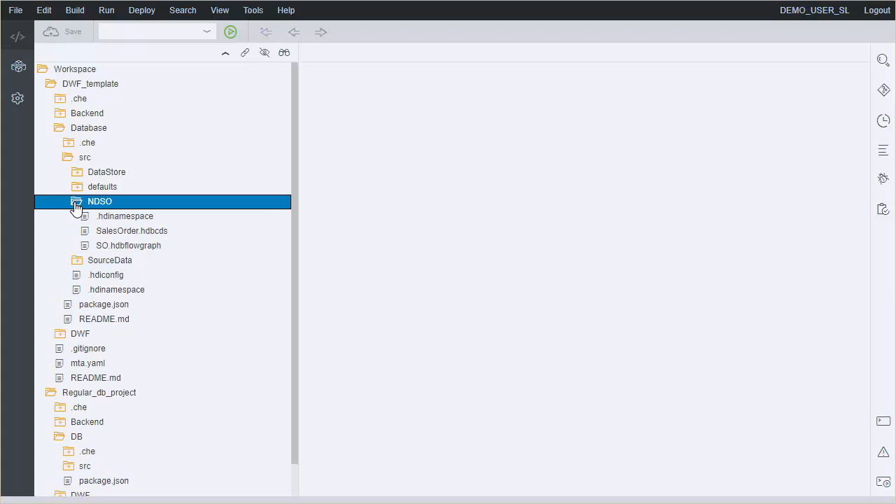
{"action": "left_click", "coordinate": [76, 204]}
{"action": "left_click", "coordinate": [77, 218]}
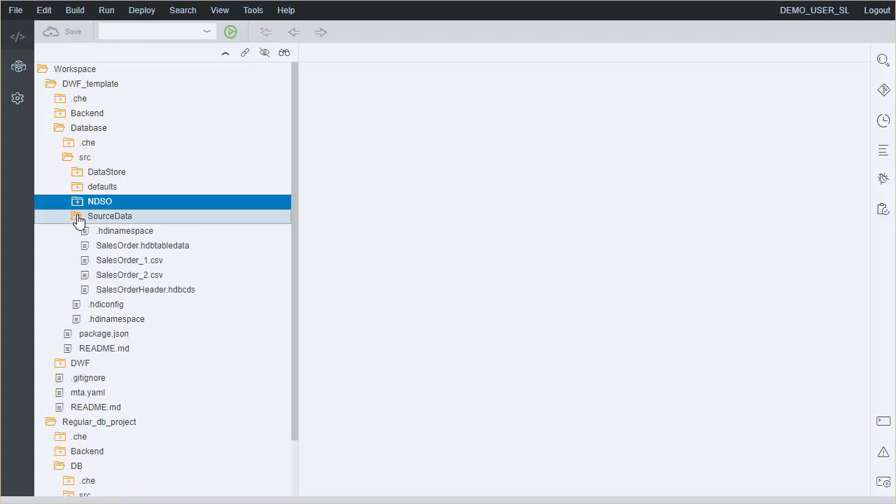
{"action": "left_click", "coordinate": [76, 218]}
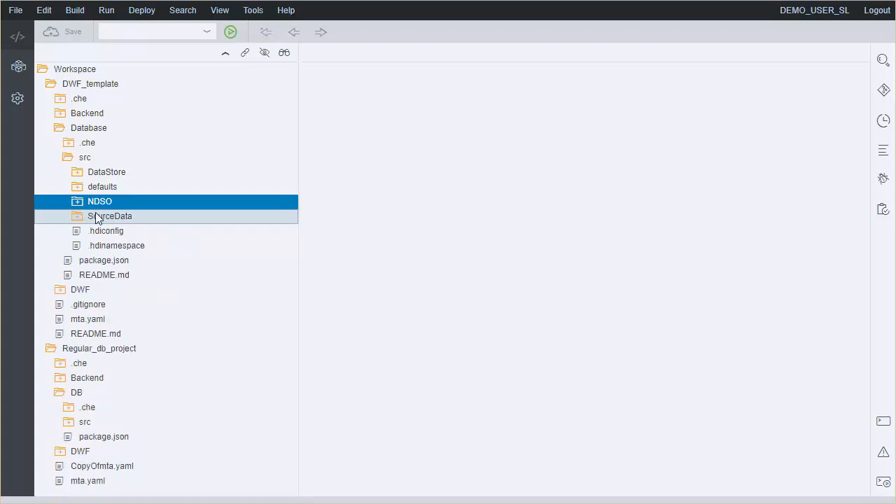
{"action": "left_click", "coordinate": [101, 217]}
{"action": "left_click", "coordinate": [101, 204], "text": "ctrl"}
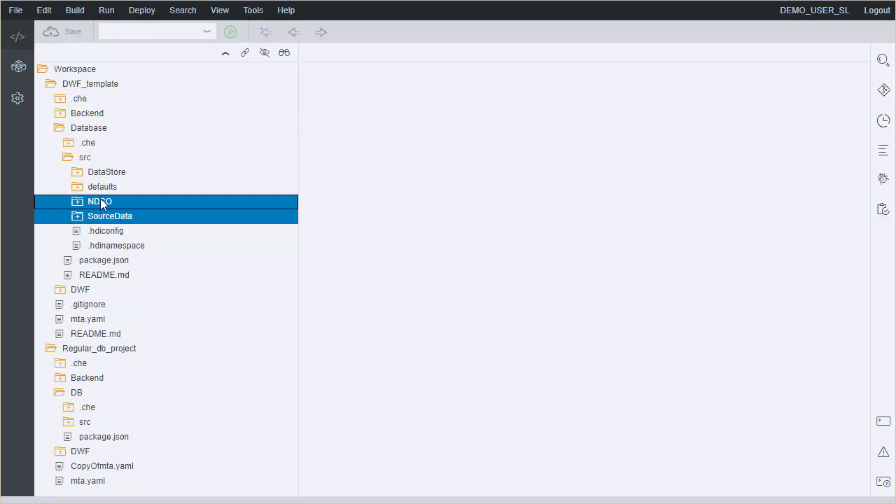
{"action": "left_click", "coordinate": [102, 204]}
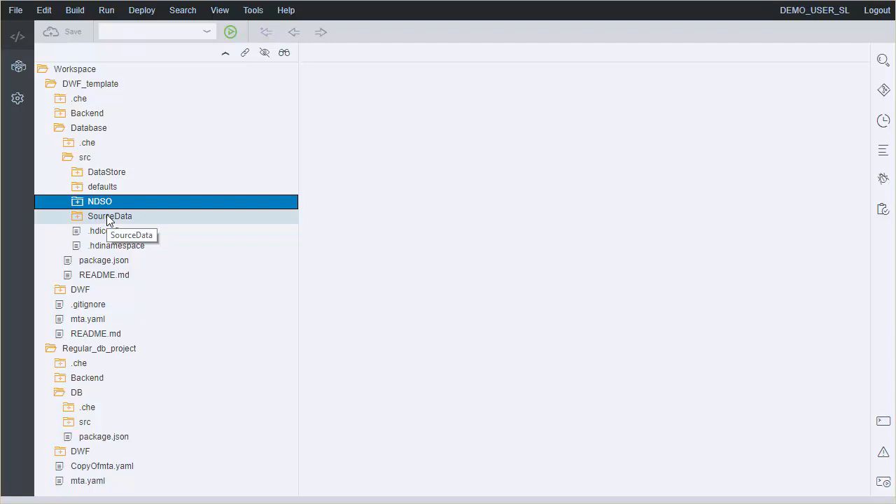
{"action": "left_click", "coordinate": [109, 219], "text": "ctrl"}
{"action": "left_click", "coordinate": [114, 187], "text": "ctrl"}
{"action": "left_click", "coordinate": [113, 175], "text": "ctrl"}
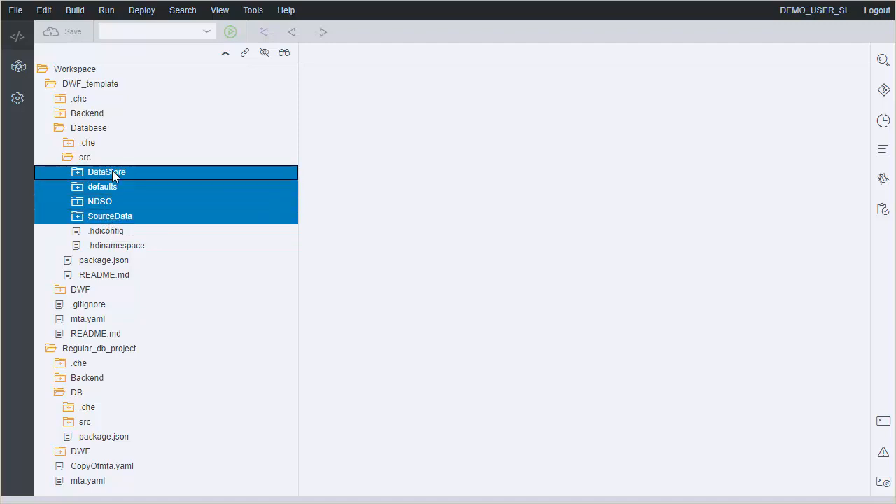
{"action": "right_click", "coordinate": [112, 175]}
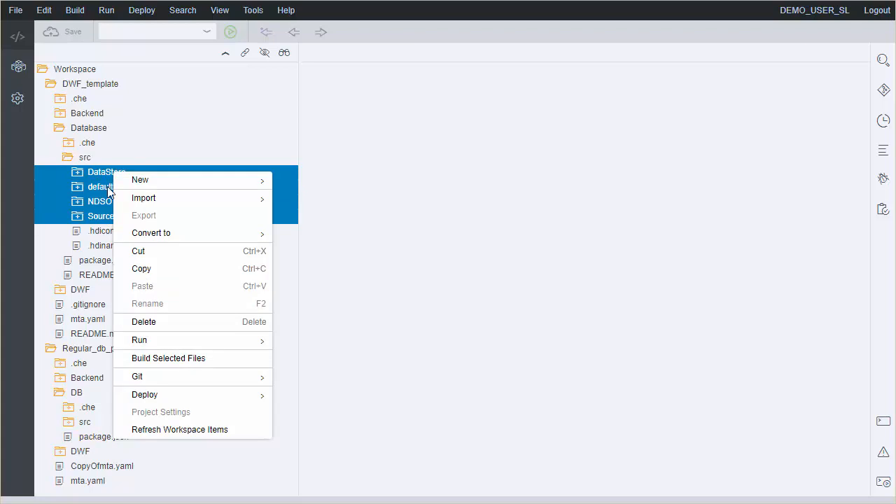
{"action": "left_click", "coordinate": [100, 189]}
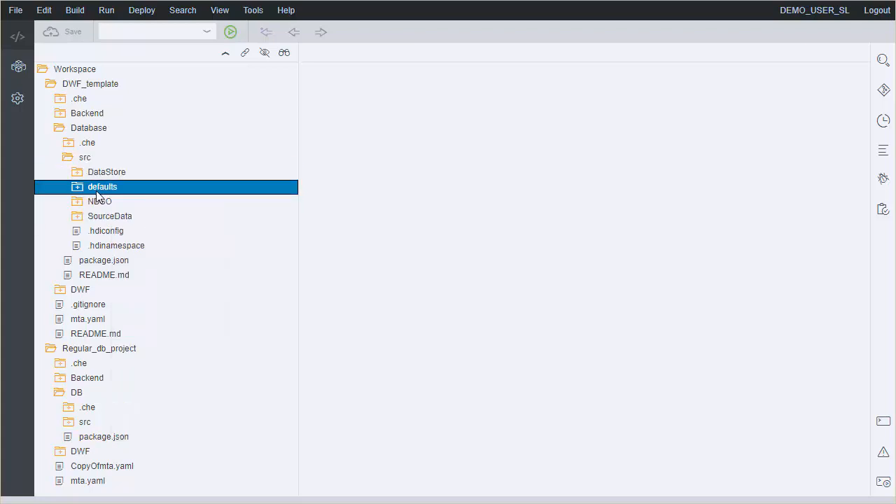
Open the .hdinamespace file in the defaults folder and switch the display of hidden files off and back on.
{"action": "left_click", "coordinate": [79, 189]}
{"action": "double_click", "coordinate": [126, 203]}
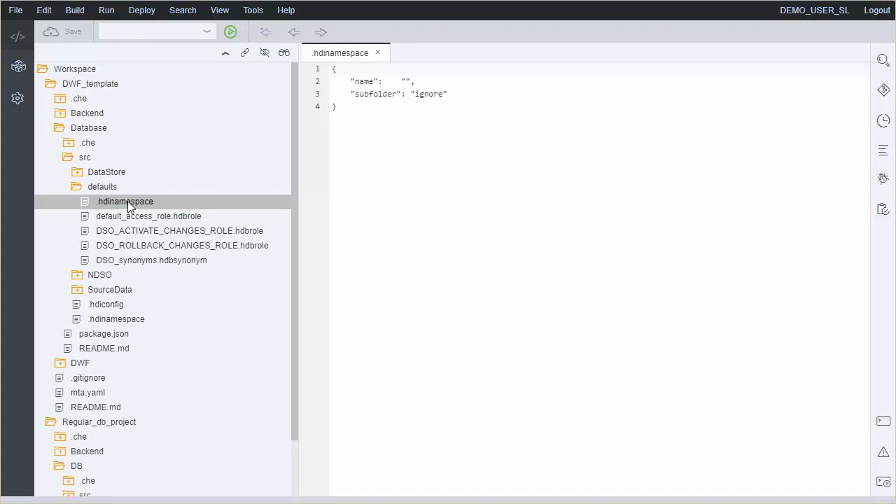
{"action": "left_click", "coordinate": [265, 53]}
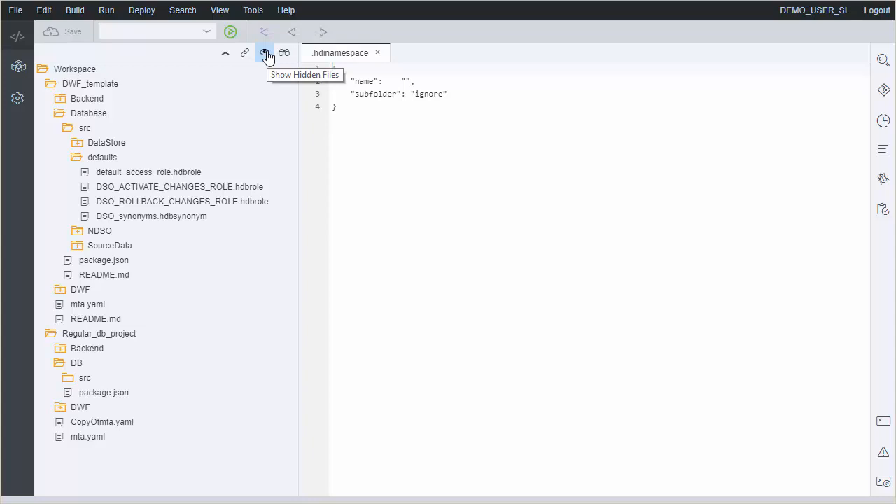
{"action": "left_click", "coordinate": [265, 54]}
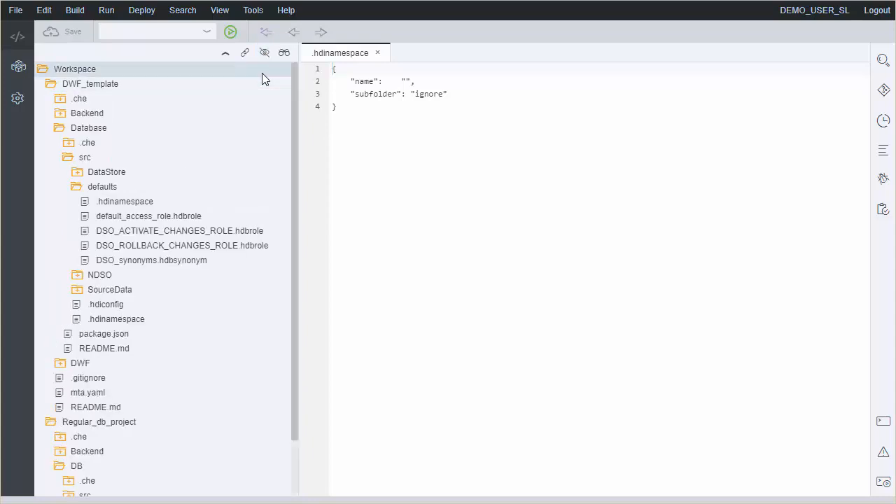
{"action": "left_click", "coordinate": [127, 202]}
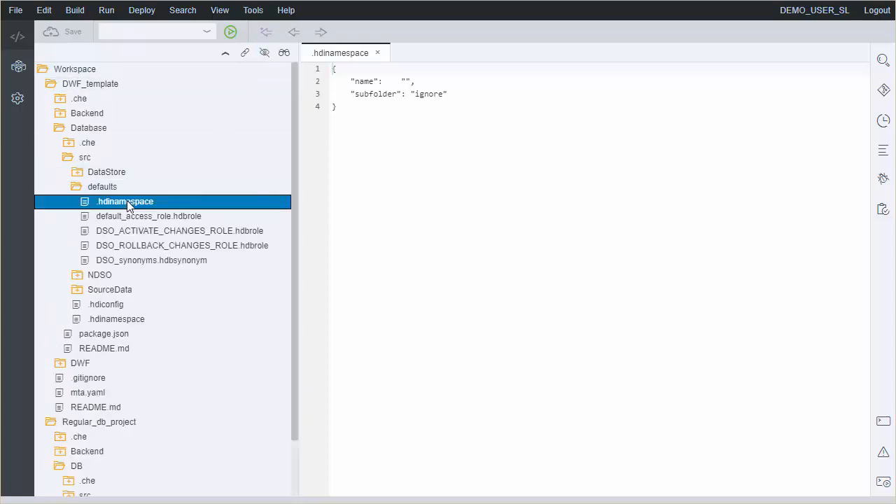
Open .hdiconfig and .hdinamespace from the DataStore folder, examine the namespace name, and close that .hdinamespace file.
{"action": "left_click", "coordinate": [77, 176]}
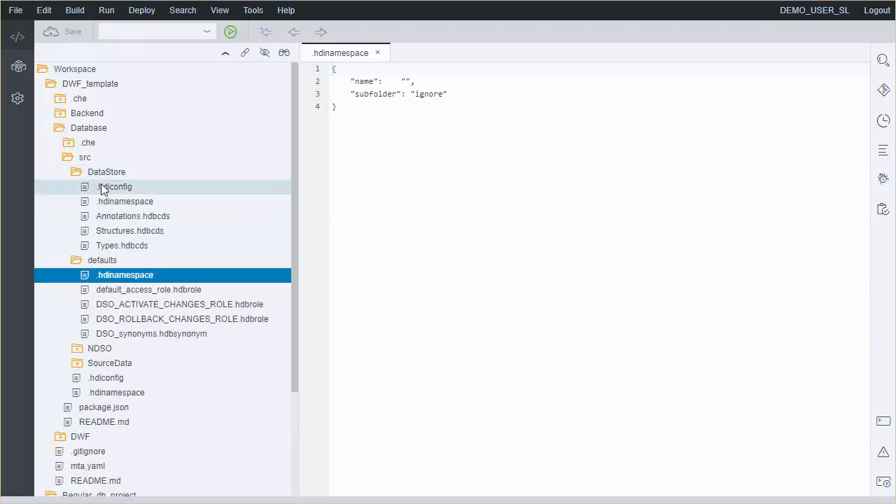
{"action": "left_click", "coordinate": [101, 186]}
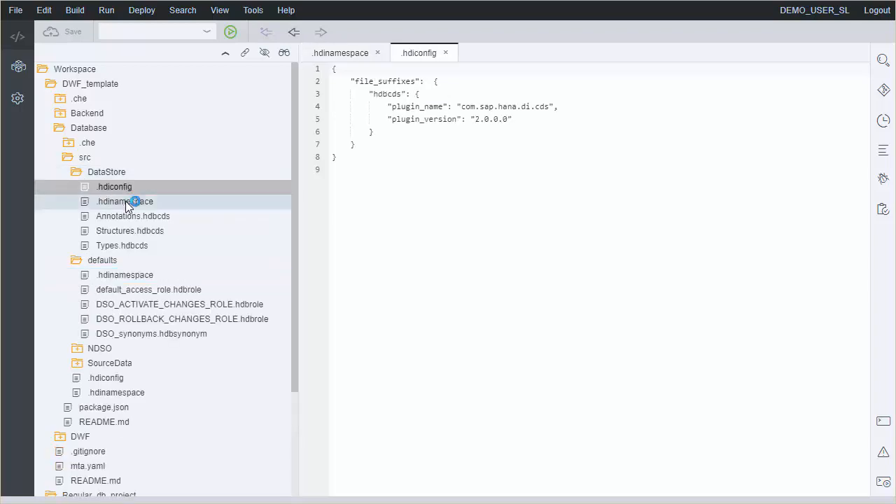
{"action": "left_click", "coordinate": [127, 202]}
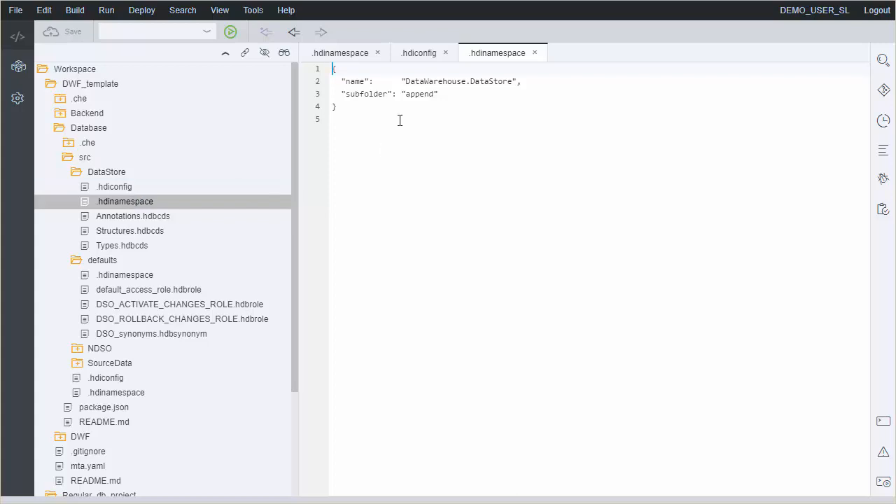
{"action": "left_click_drag", "start_coordinate": [407, 82], "coordinate": [515, 82]}
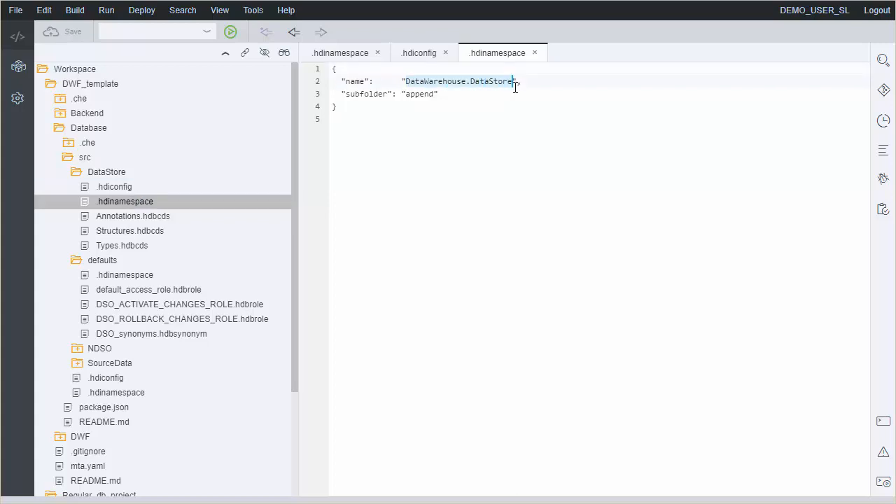
{"action": "left_click", "coordinate": [472, 106]}
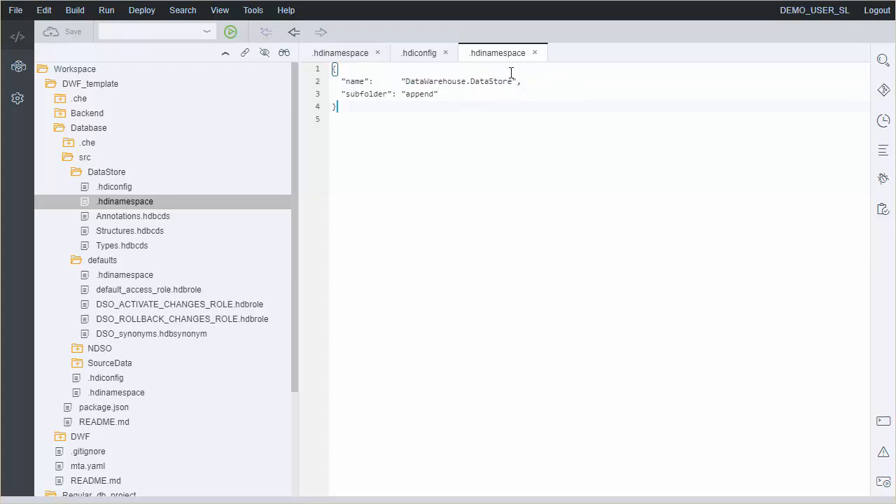
{"action": "left_click", "coordinate": [534, 53]}
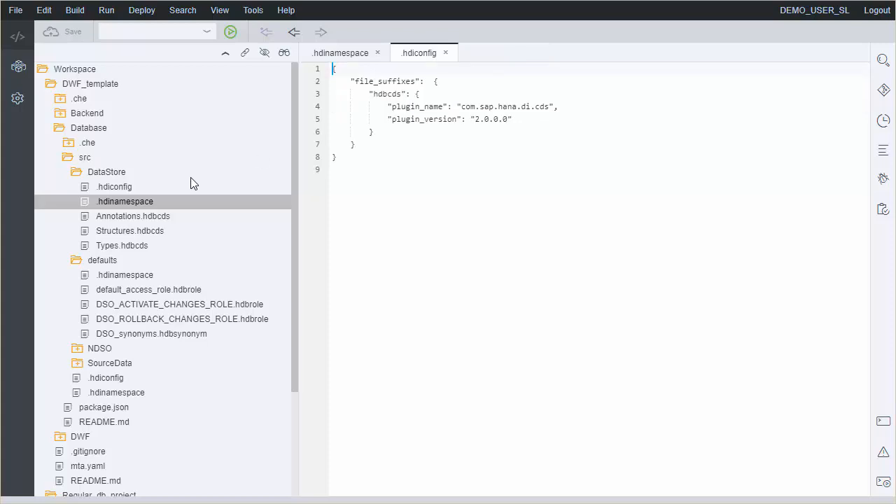
{"action": "left_click", "coordinate": [119, 173]}
{"action": "left_click", "coordinate": [115, 263]}
{"action": "left_click", "coordinate": [98, 348]}
{"action": "left_click", "coordinate": [108, 363]}
{"action": "scroll", "coordinate": [117, 289], "scroll_direction": "down", "scroll_amount": 3}
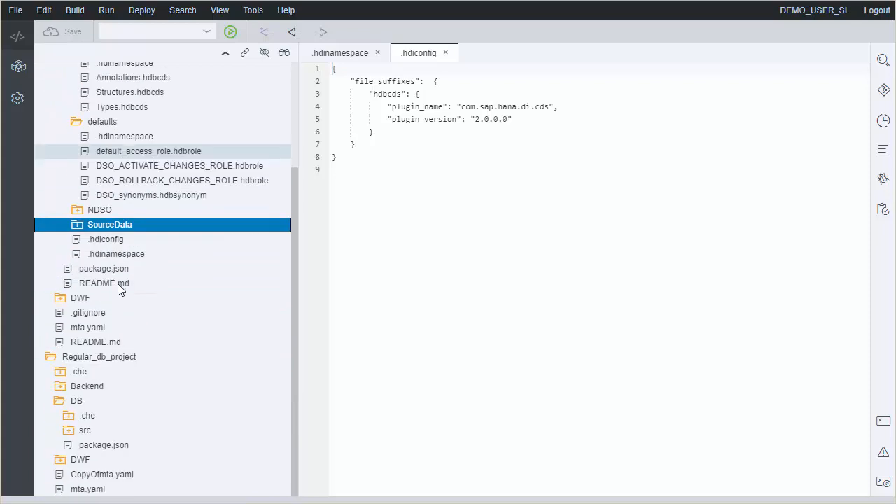
{"action": "scroll", "coordinate": [137, 250], "scroll_direction": "up", "scroll_amount": 3}
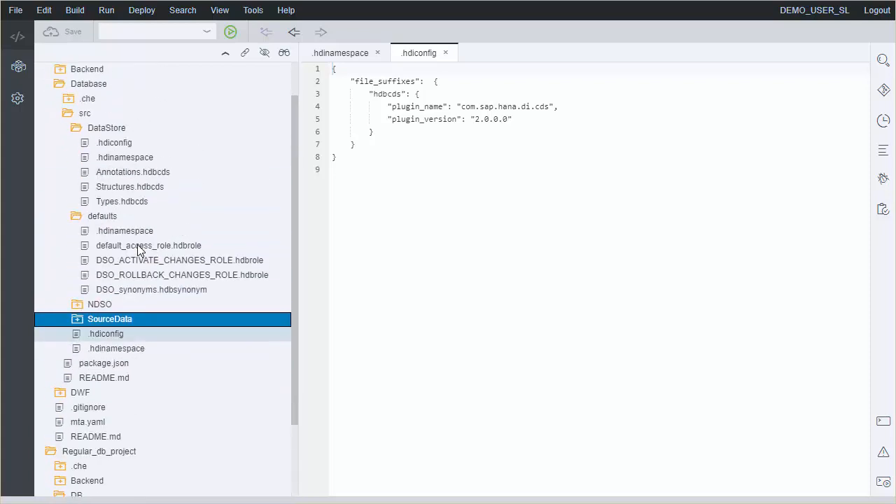
Collapse the defaults and DataStore folders under Database/src, then copy the DataStore, defaults, NDSO and SourceData folders.
{"action": "left_click", "coordinate": [78, 261]}
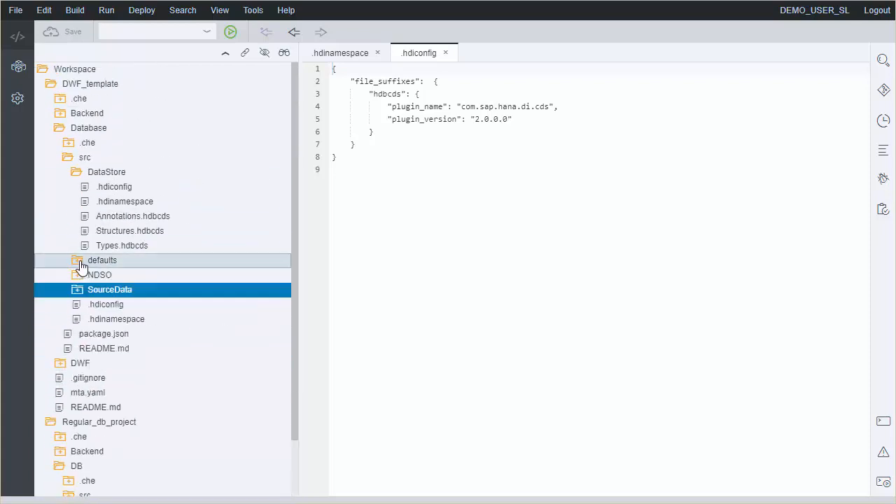
{"action": "left_click", "coordinate": [79, 172]}
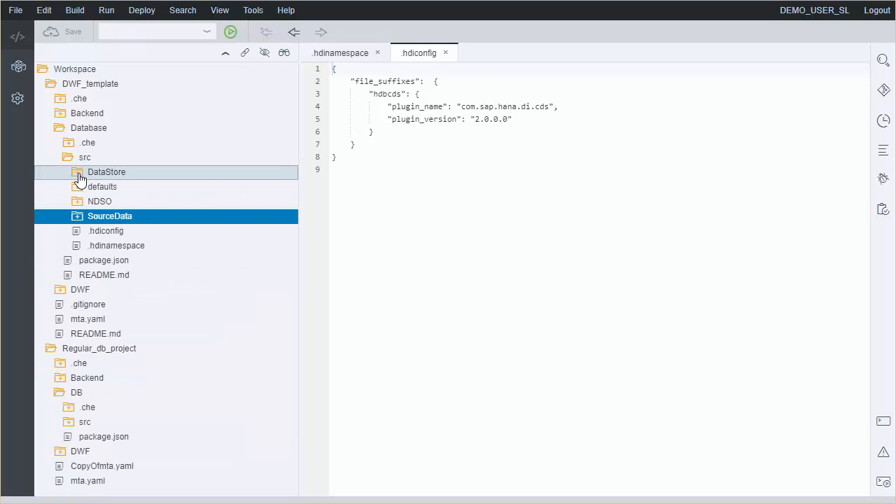
{"action": "left_click", "coordinate": [107, 172]}
{"action": "left_click", "coordinate": [113, 216], "text": "ctrl"}
{"action": "left_click", "coordinate": [106, 200], "text": "ctrl"}
{"action": "left_click", "coordinate": [106, 186], "text": "ctrl"}
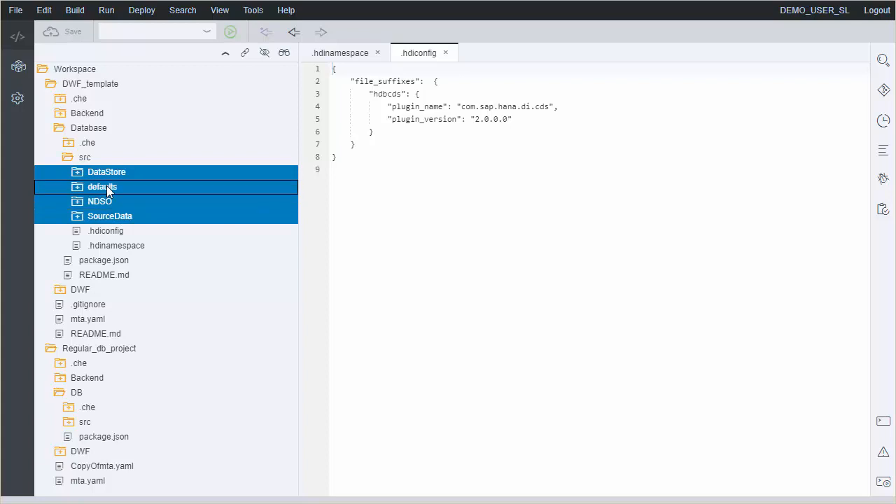
{"action": "right_click", "coordinate": [107, 191]}
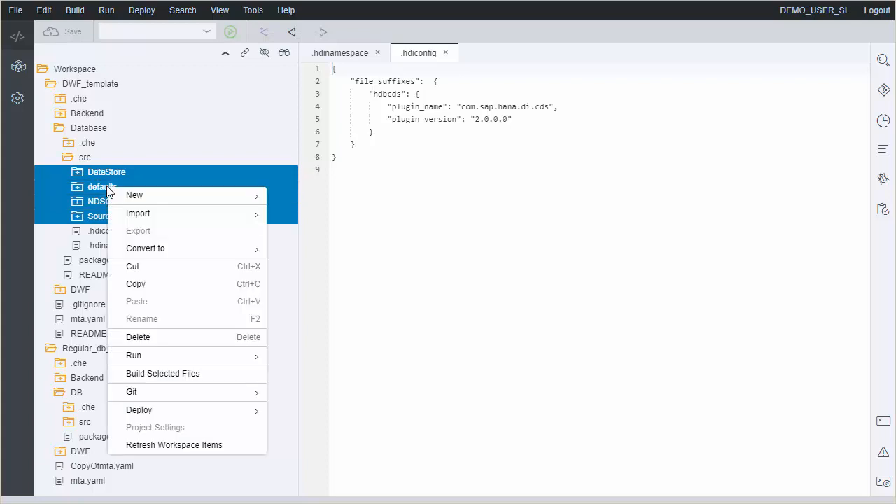
{"action": "left_click", "coordinate": [143, 284]}
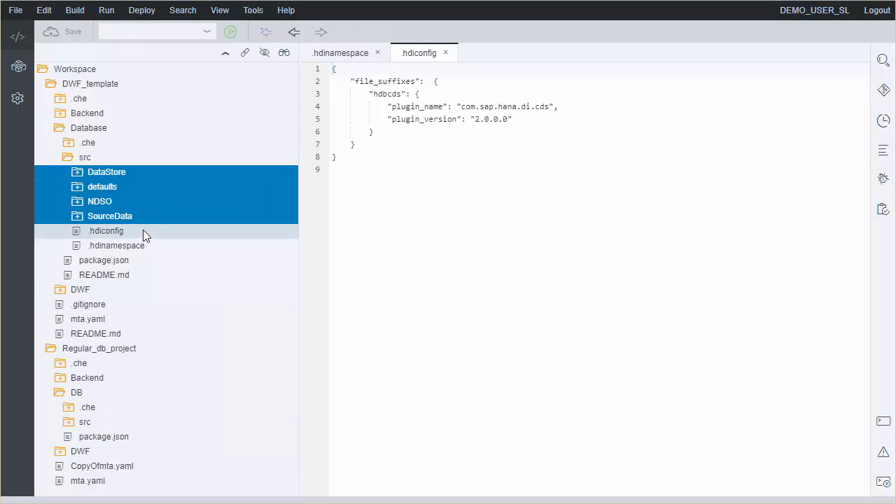
Paste the copied folders into the src folder of the DB module in Regular_db_project.
{"action": "left_click", "coordinate": [76, 423]}
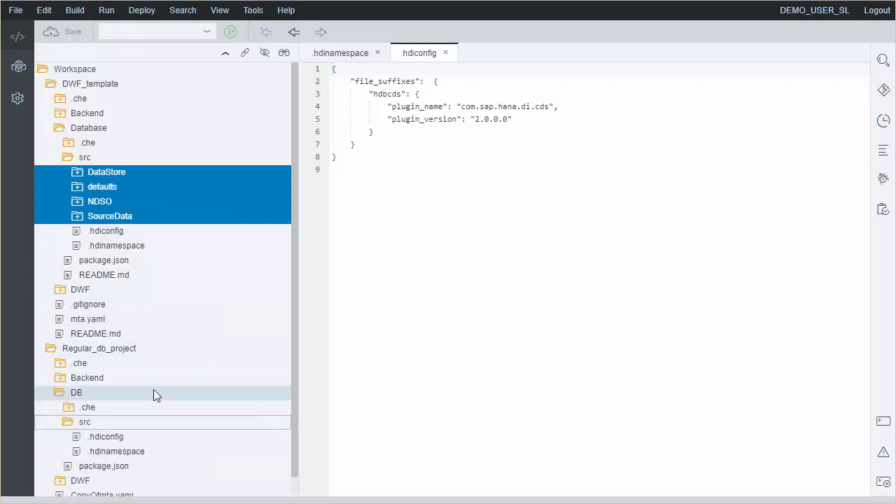
{"action": "scroll", "coordinate": [154, 394], "scroll_direction": "down", "scroll_amount": 1}
{"action": "right_click", "coordinate": [86, 403]}
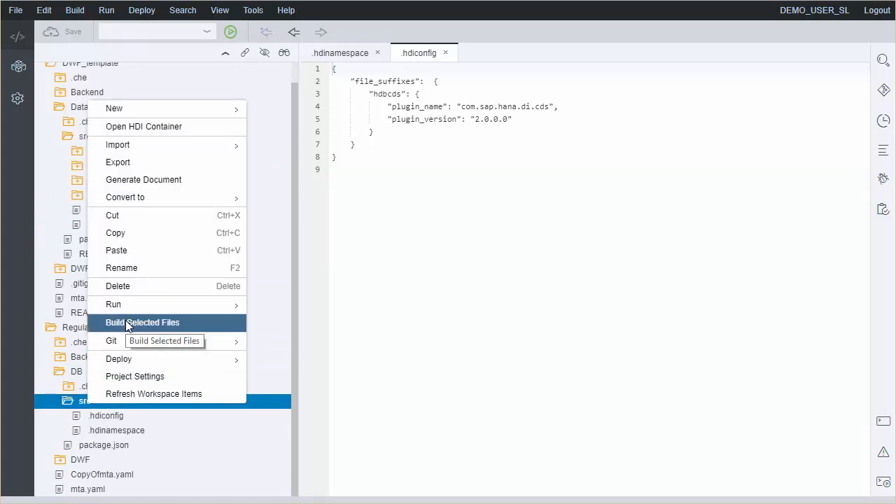
{"action": "left_click", "coordinate": [126, 252]}
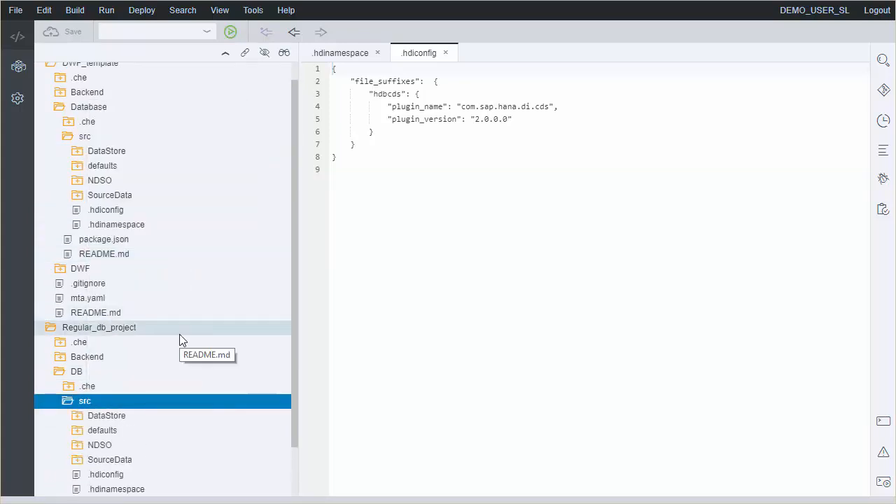
{"action": "scroll", "coordinate": [179, 335], "scroll_direction": "down", "scroll_amount": 2}
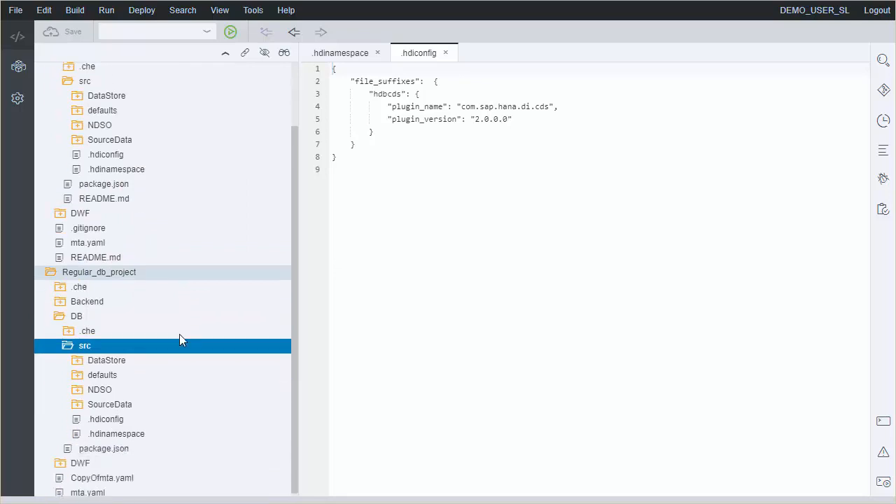
{"action": "scroll", "coordinate": [178, 331], "scroll_direction": "up", "scroll_amount": 3}
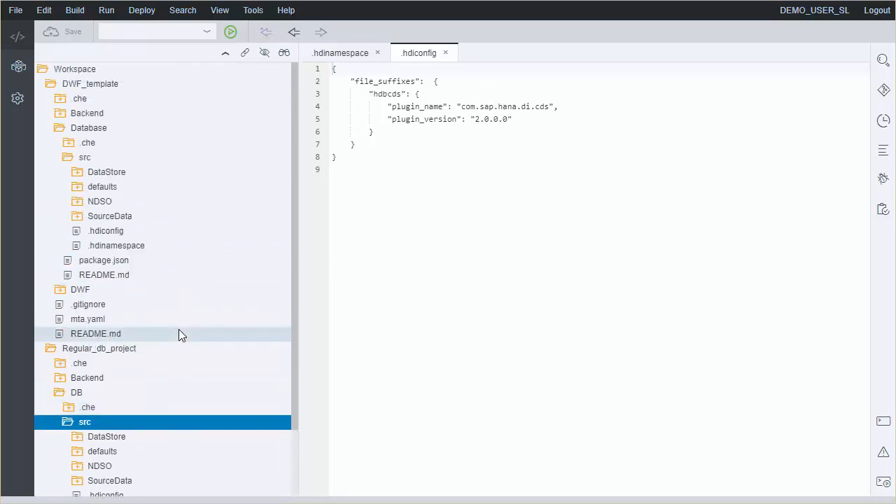
Collapse the src folder of DWF_template's Database module and open that module's package.json.
{"action": "left_click", "coordinate": [65, 162]}
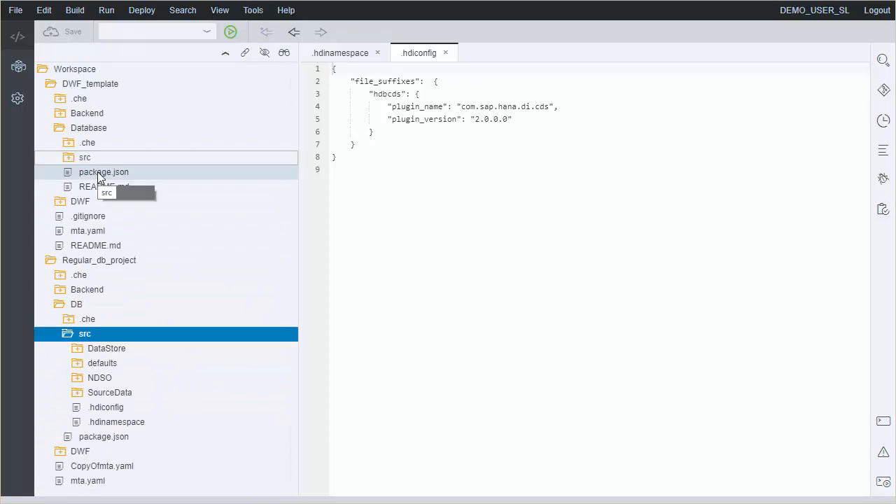
{"action": "double_click", "coordinate": [98, 171]}
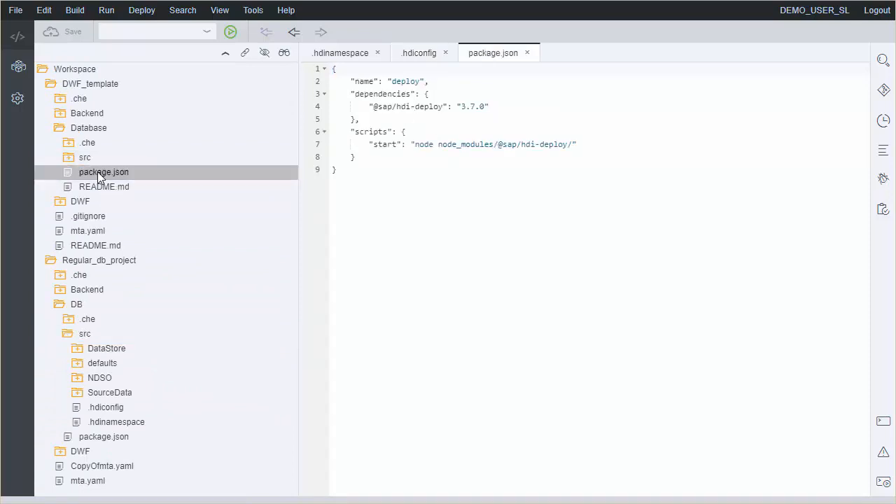
{"action": "right_click", "coordinate": [98, 175]}
{"action": "left_click", "coordinate": [154, 305]}
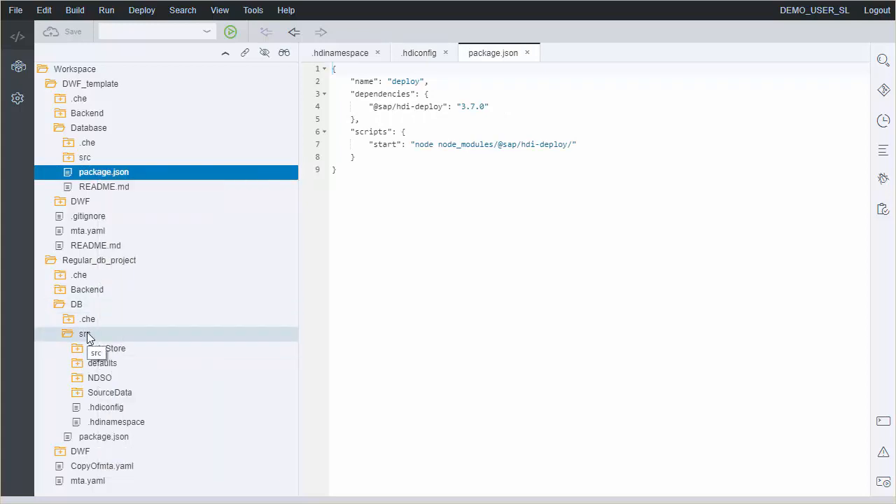
{"action": "right_click", "coordinate": [80, 303]}
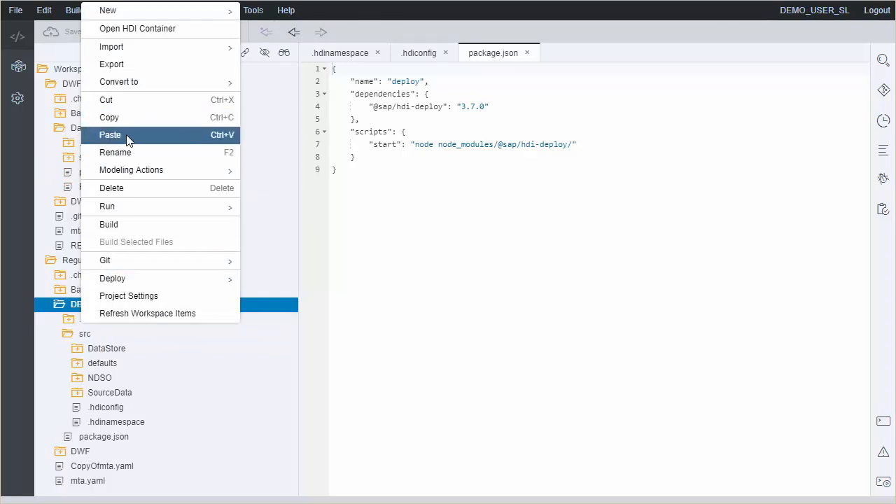
{"action": "left_click", "coordinate": [125, 134]}
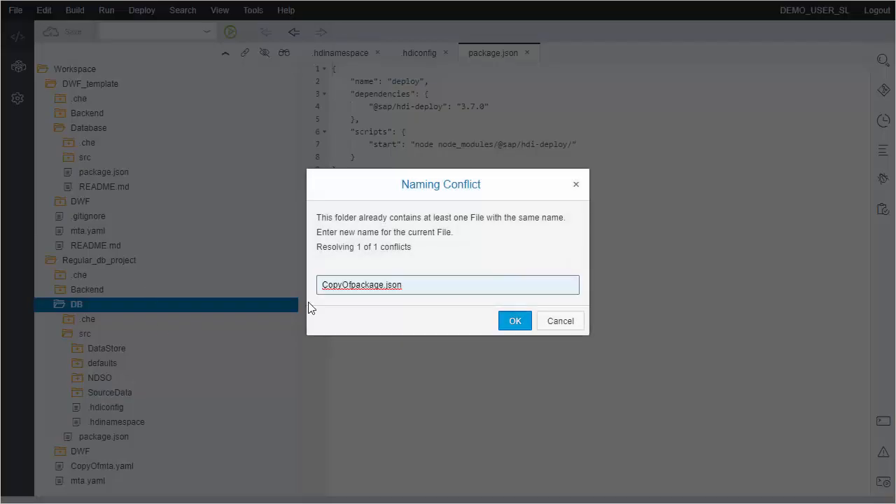
{"action": "left_click", "coordinate": [553, 321]}
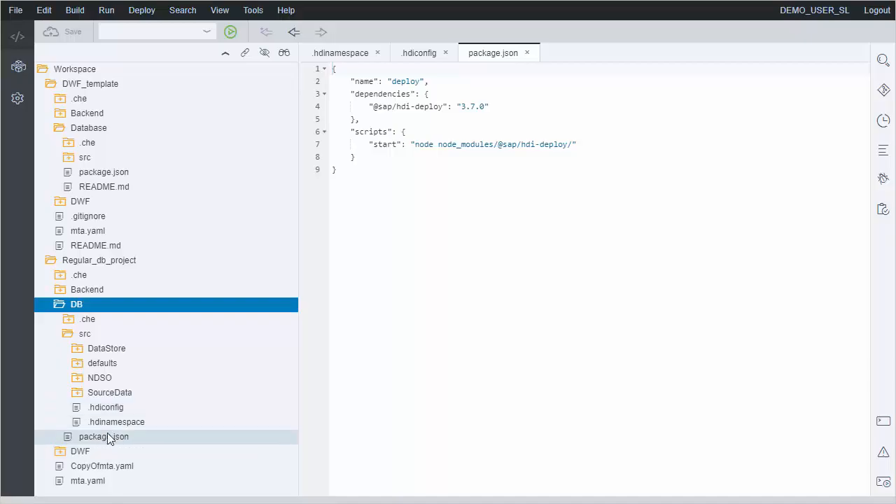
Open the DB module's package.json and compare its code with the package.json of the template's Database module.
{"action": "right_click", "coordinate": [108, 437]}
{"action": "double_click", "coordinate": [108, 436]}
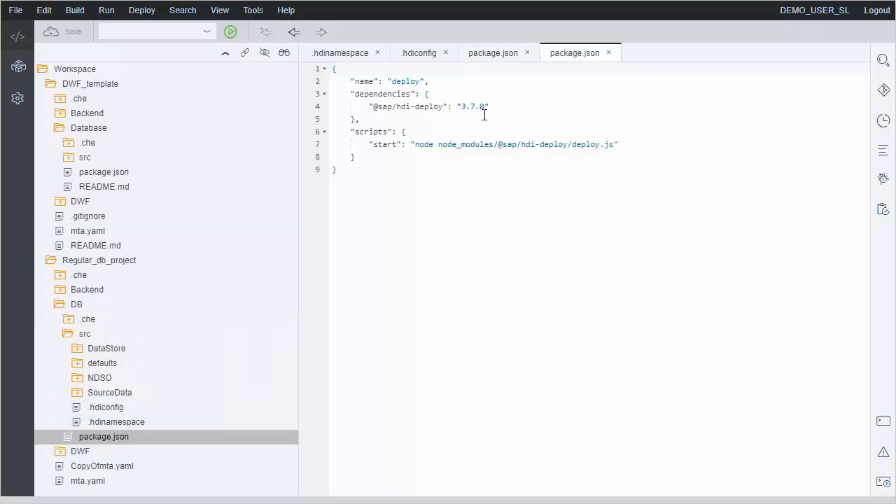
{"action": "left_click", "coordinate": [497, 59]}
{"action": "left_click", "coordinate": [567, 55]}
{"action": "left_click", "coordinate": [501, 56]}
{"action": "left_click", "coordinate": [564, 56]}
{"action": "left_click", "coordinate": [494, 59]}
{"action": "left_click", "coordinate": [578, 57]}
{"action": "left_click", "coordinate": [506, 61]}
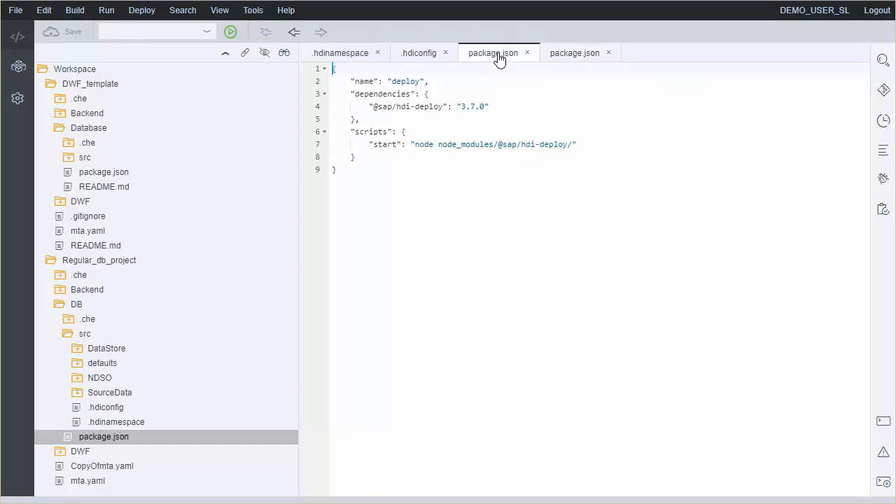
Replace the entire content of the DB module's package.json with the code from the template's package.json and save it.
{"action": "left_click", "coordinate": [350, 171]}
{"action": "key", "text": "ctrl+a"}
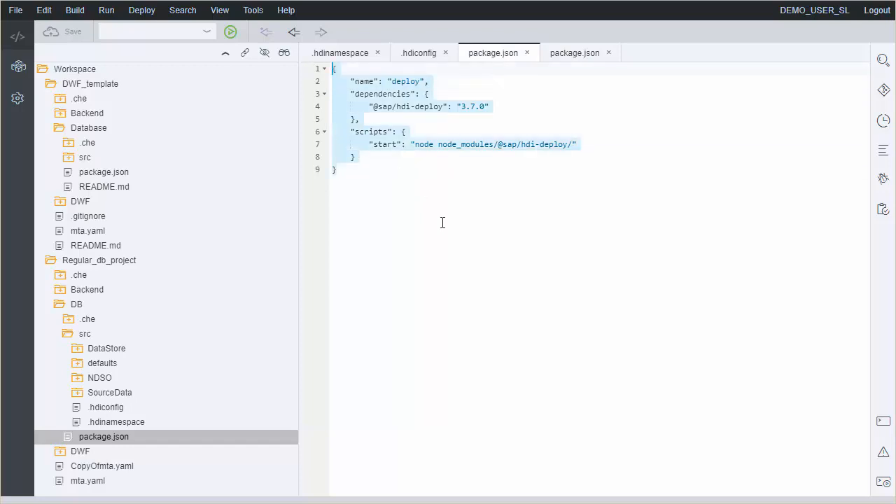
{"action": "left_click", "coordinate": [570, 54]}
{"action": "key", "text": "ctrl+a"}
{"action": "key", "text": "ctrl+v"}
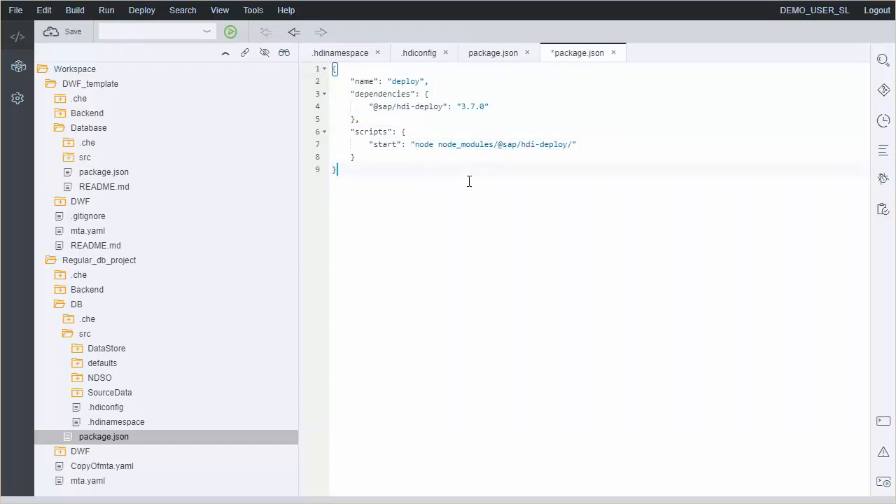
{"action": "key", "text": "ctrl+s"}
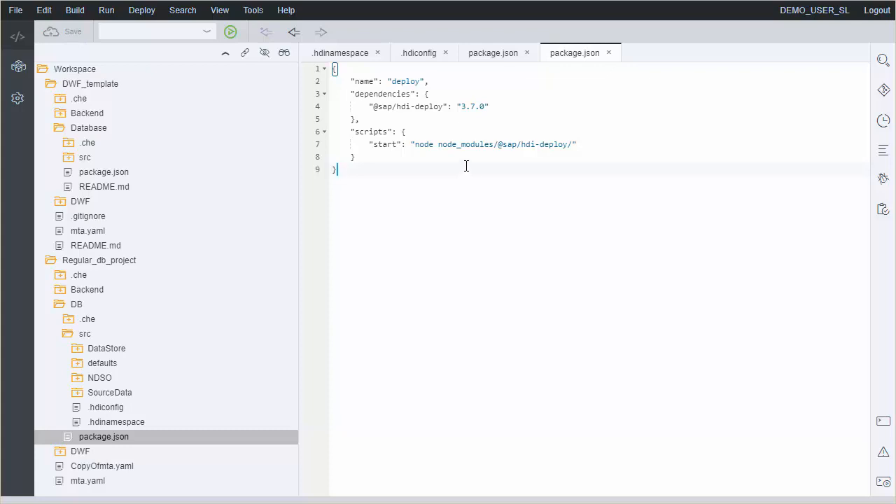
Link the workspace tree with the editor and check which module each open package.json belongs to.
{"action": "left_click", "coordinate": [244, 56]}
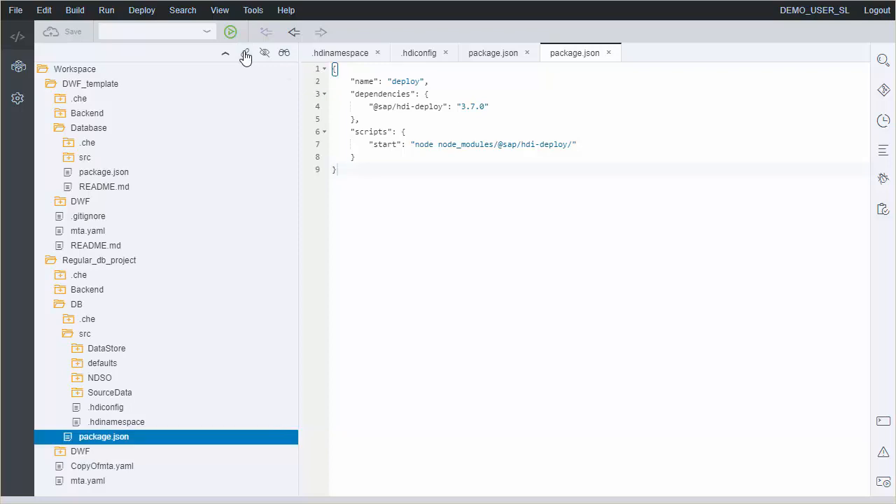
{"action": "left_click", "coordinate": [383, 170]}
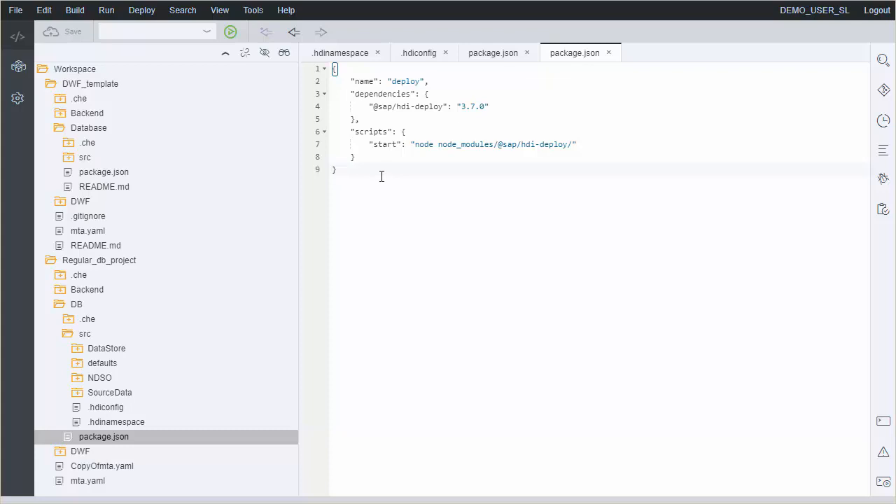
{"action": "left_click", "coordinate": [494, 59]}
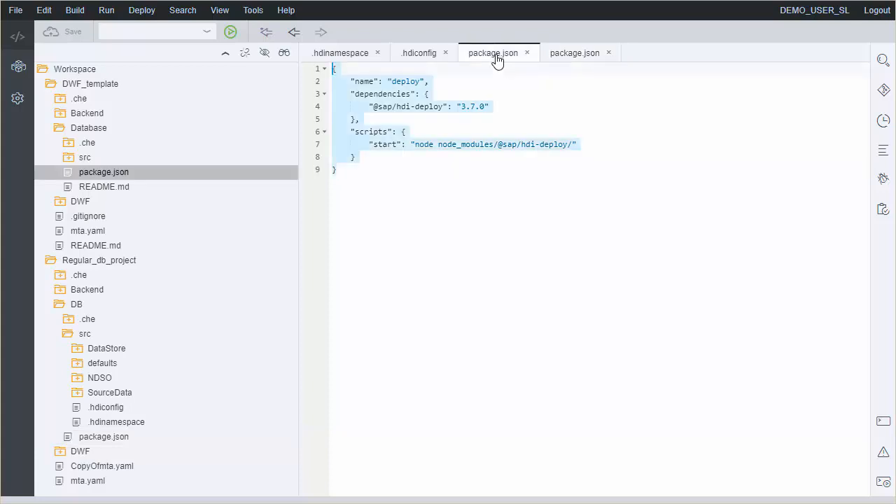
{"action": "left_click", "coordinate": [370, 176]}
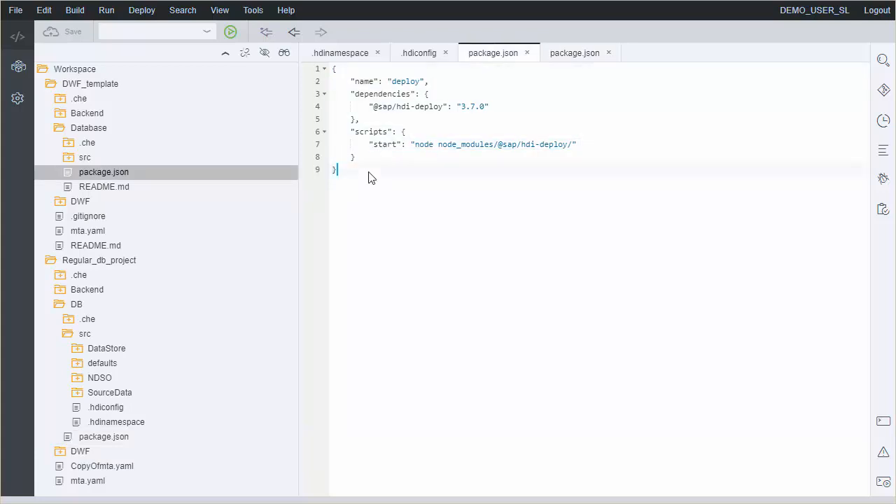
Close both package.json files as well as the .hdiconfig and .hdinamespace files.
{"action": "left_click", "coordinate": [527, 53]}
{"action": "left_click", "coordinate": [527, 53]}
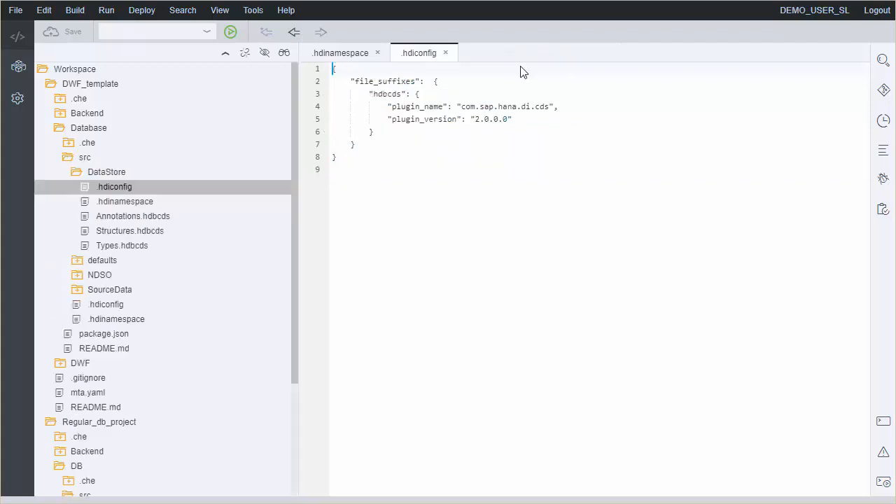
{"action": "left_click", "coordinate": [445, 54]}
{"action": "left_click", "coordinate": [377, 52]}
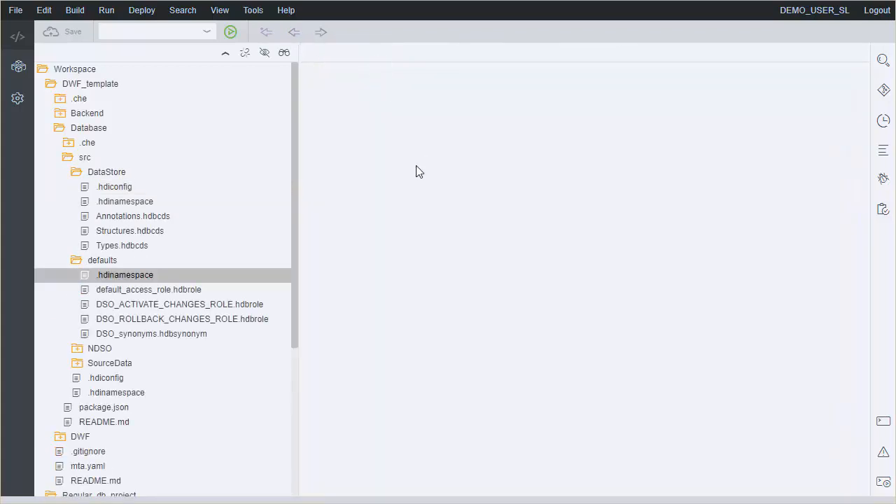
Collapse the DWF_template project with its Database subfolders, and the DB module of Regular_db_project, in the workspace tree.
{"action": "left_click", "coordinate": [76, 261]}
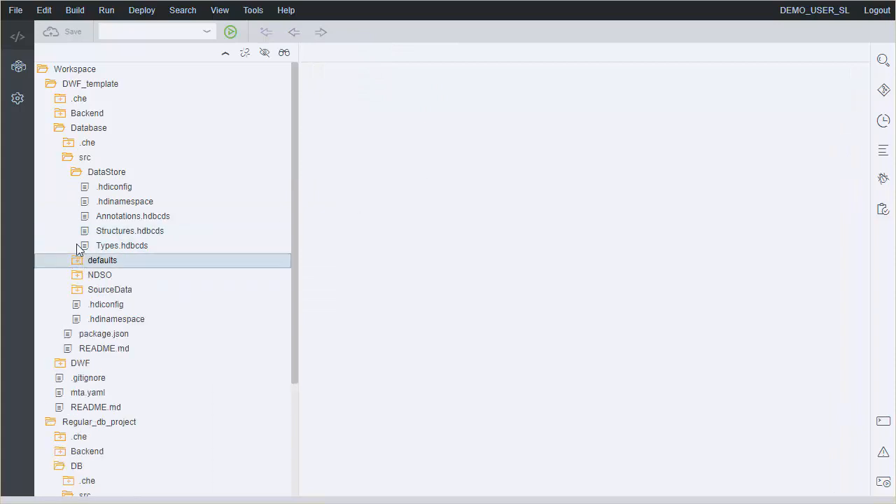
{"action": "left_click", "coordinate": [77, 173]}
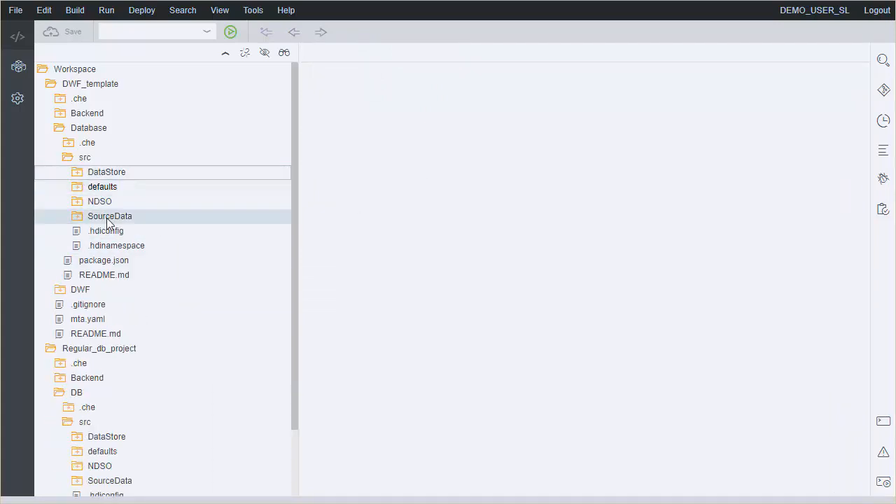
{"action": "left_click", "coordinate": [68, 159]}
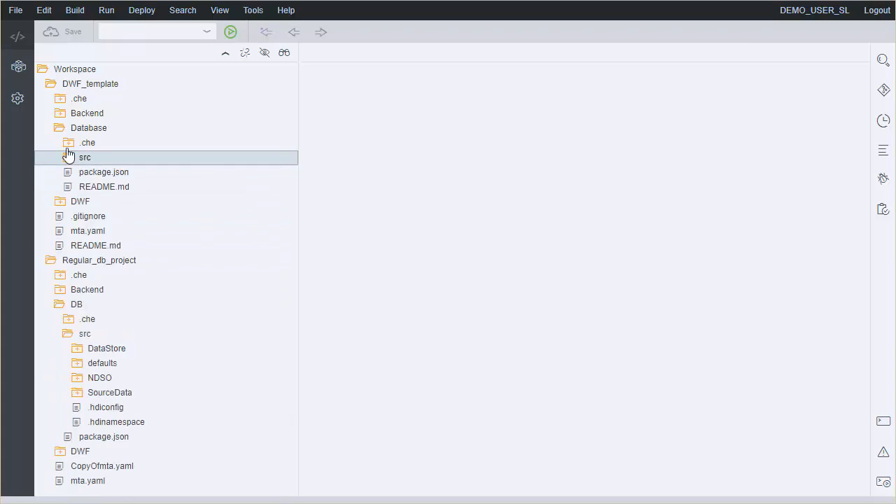
{"action": "left_click", "coordinate": [61, 128]}
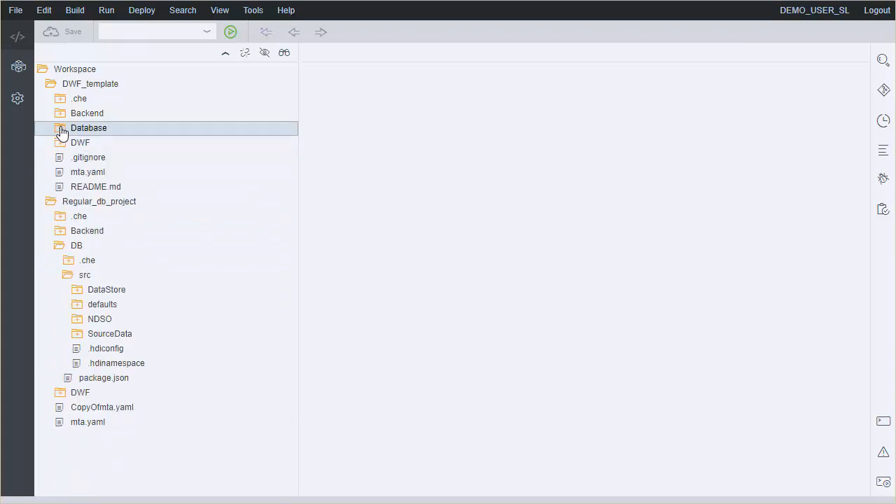
{"action": "left_click", "coordinate": [90, 114]}
{"action": "left_click", "coordinate": [85, 142]}
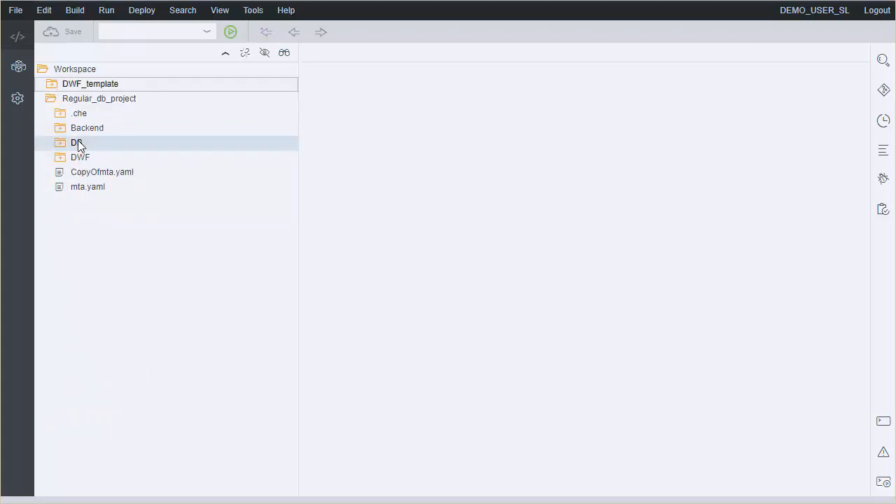
Expand the DB module and its .che folder in Regular_db_project and open project.json.
{"action": "left_click", "coordinate": [77, 142]}
{"action": "left_click", "coordinate": [59, 145]}
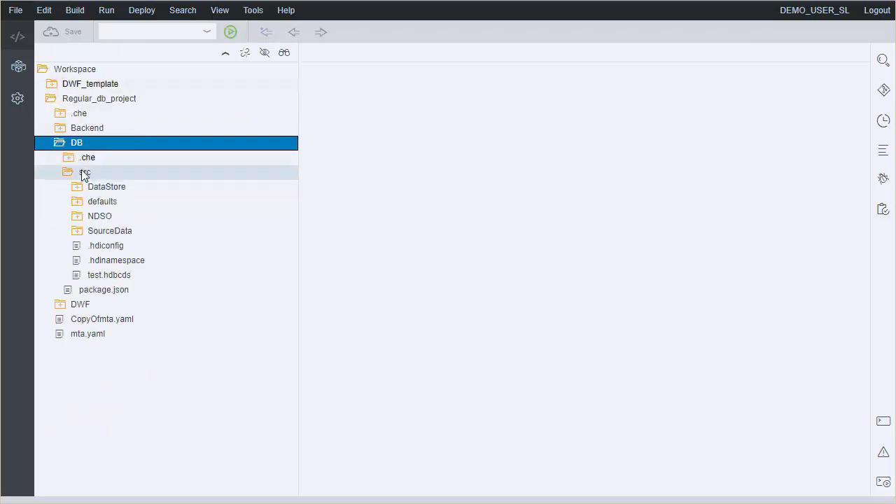
{"action": "left_click", "coordinate": [84, 158]}
{"action": "left_click", "coordinate": [68, 158]}
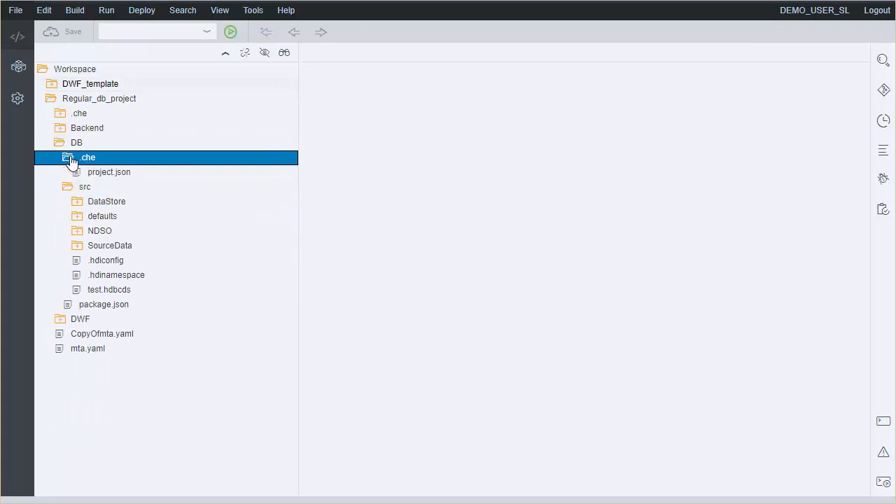
{"action": "double_click", "coordinate": [109, 171]}
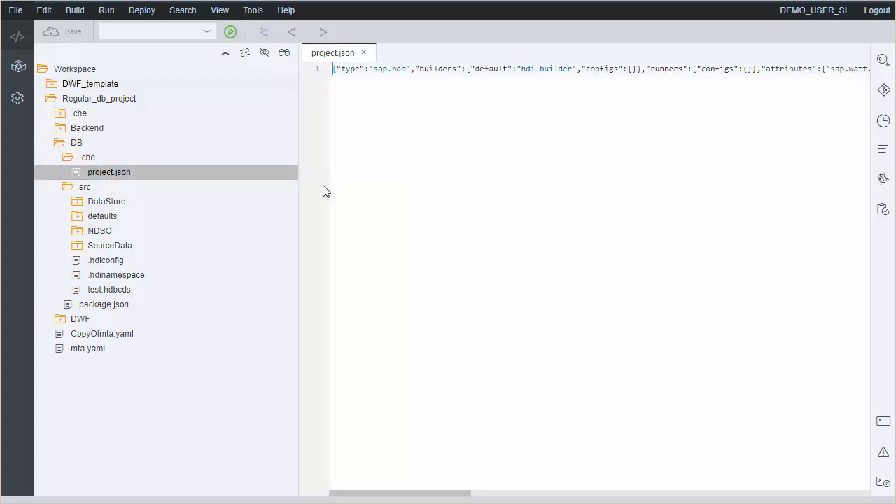
Set the dataWarehouse value of analyticsService to true in the DB module's project.json and close the file.
{"action": "left_click_drag", "start_coordinate": [462, 496], "coordinate": [607, 499]}
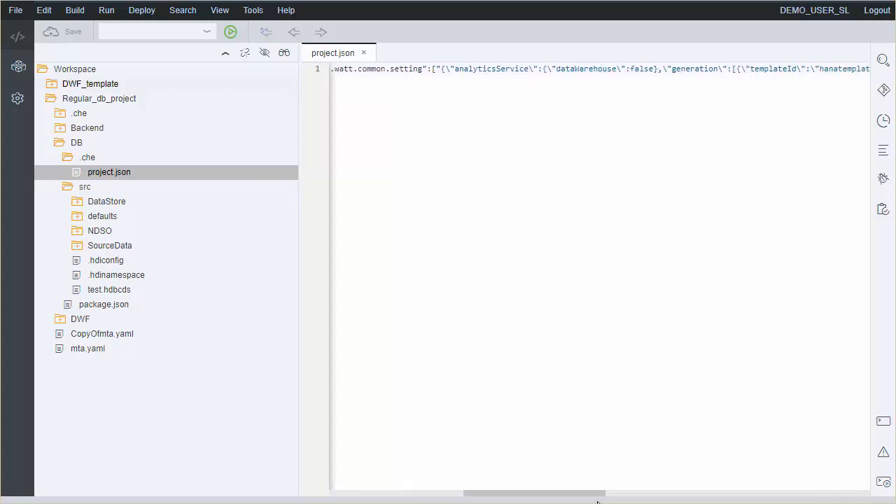
{"action": "double_click", "coordinate": [491, 67]}
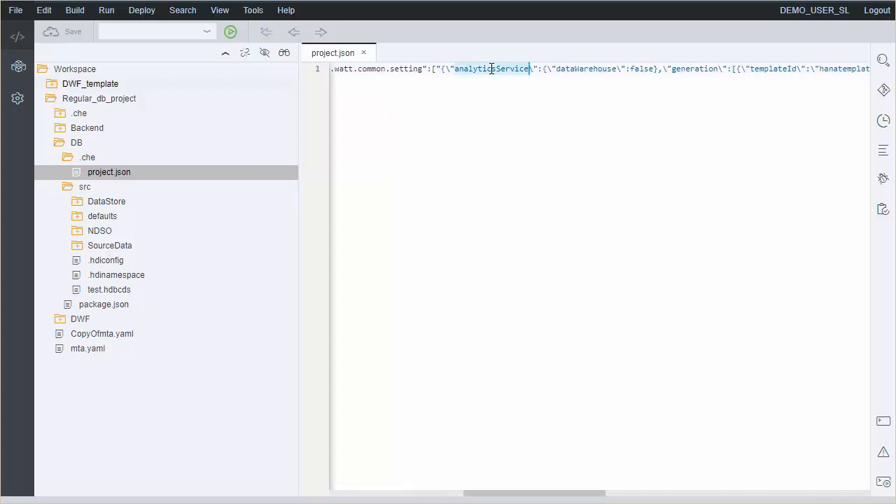
{"action": "left_click", "coordinate": [595, 69]}
{"action": "double_click", "coordinate": [594, 69]}
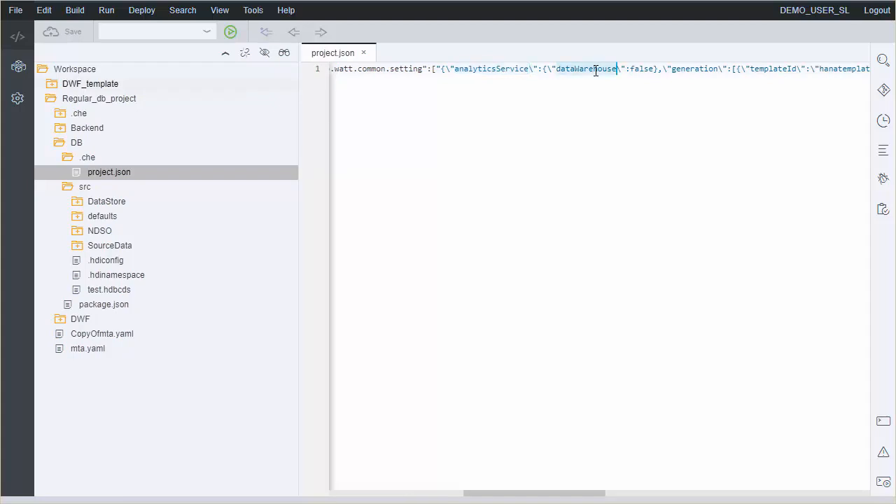
{"action": "double_click", "coordinate": [641, 69]}
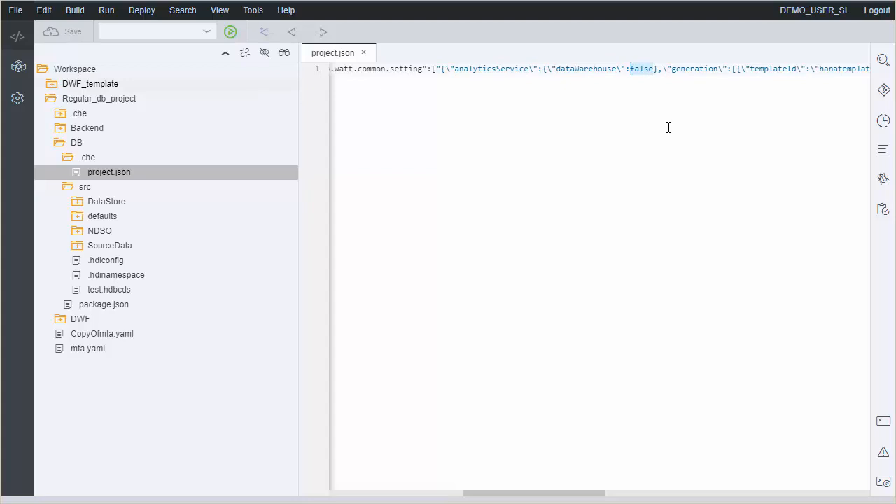
{"action": "type", "text": "true"}
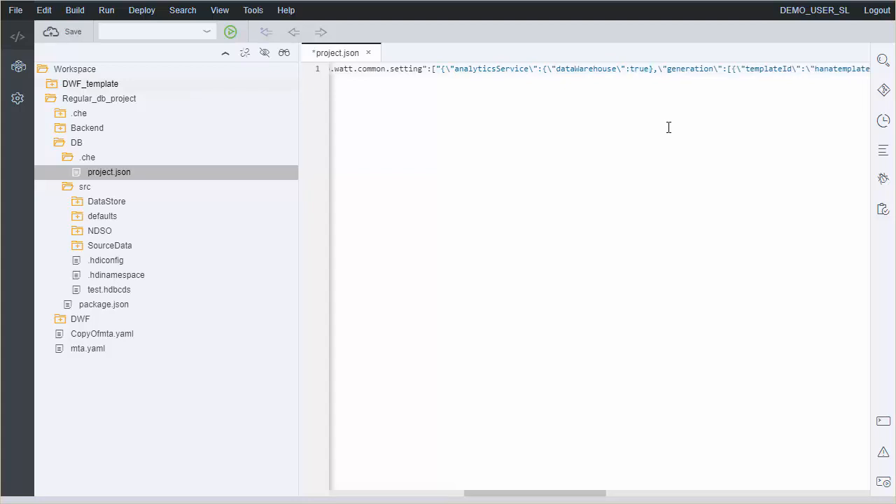
{"action": "left_click", "coordinate": [364, 53]}
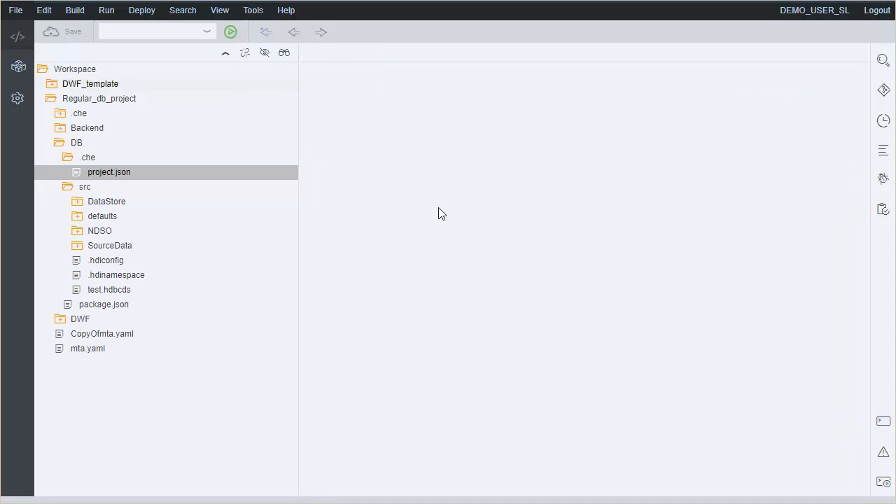
Expand DWF_template in the workspace tree and open Regular_db_project's mta.yaml in the Code Editor.
{"action": "left_click", "coordinate": [118, 145]}
{"action": "left_click", "coordinate": [106, 172]}
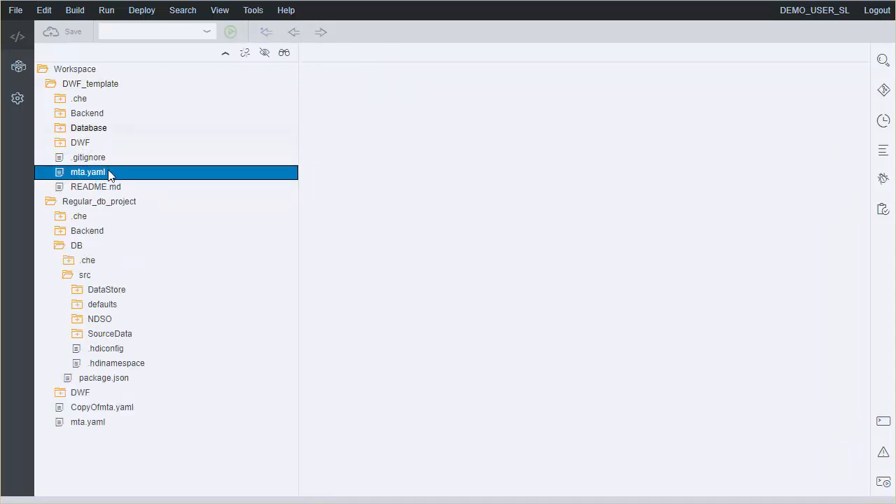
{"action": "right_click", "coordinate": [95, 420]}
{"action": "mouse_move", "coordinate": [160, 180]}
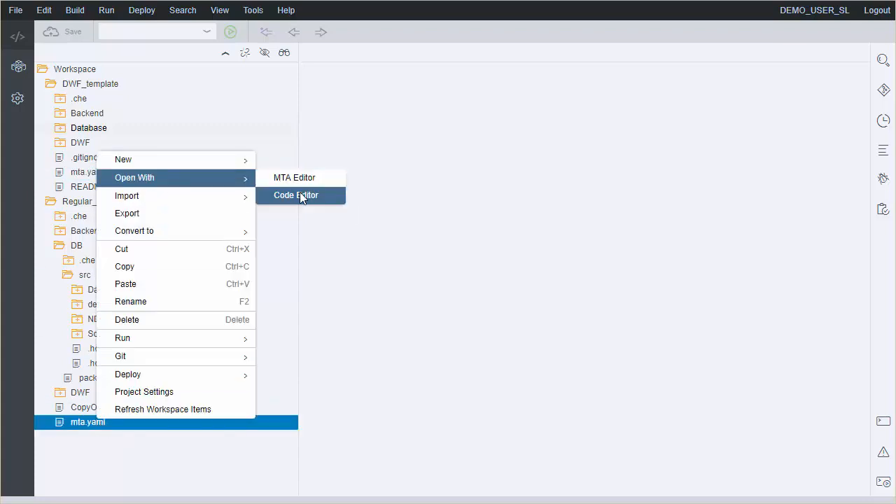
{"action": "left_click", "coordinate": [300, 195]}
{"action": "left_click", "coordinate": [600, 293]}
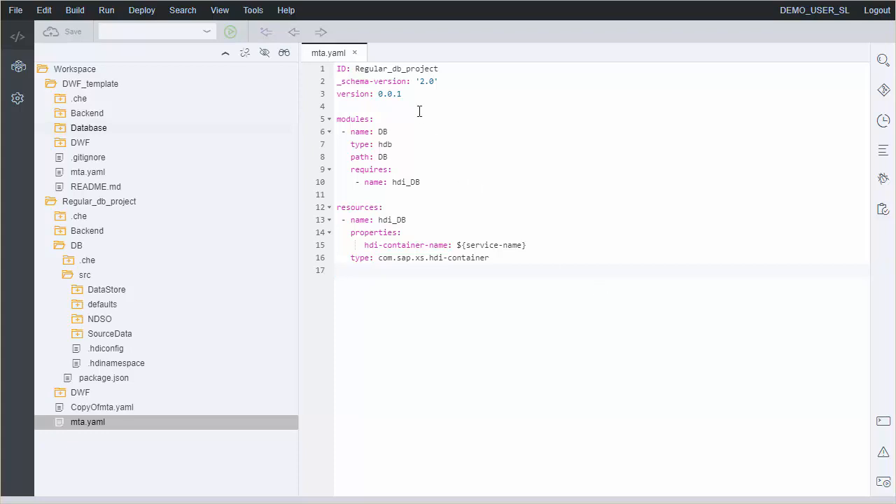
Examine the ID line, the modules section and the DB path in Regular_db_project's mta.yaml against the template's Database folder.
{"action": "left_click_drag", "start_coordinate": [456, 70], "coordinate": [323, 70]}
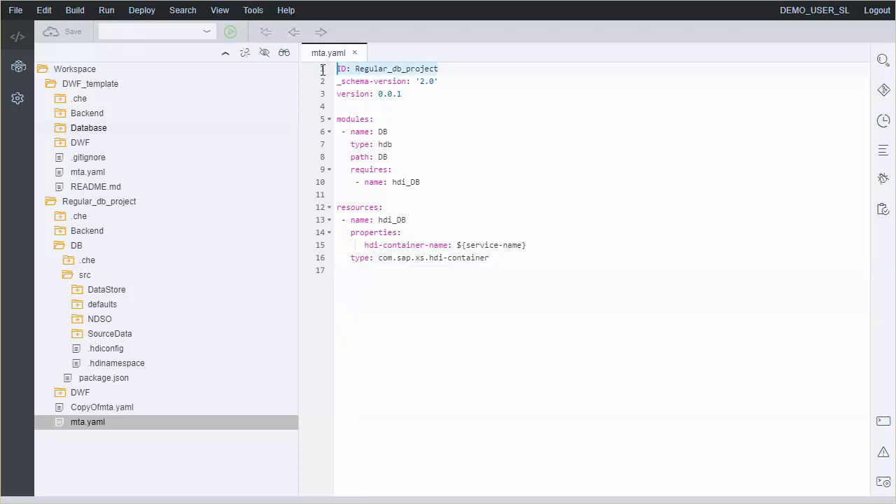
{"action": "left_click", "coordinate": [343, 69]}
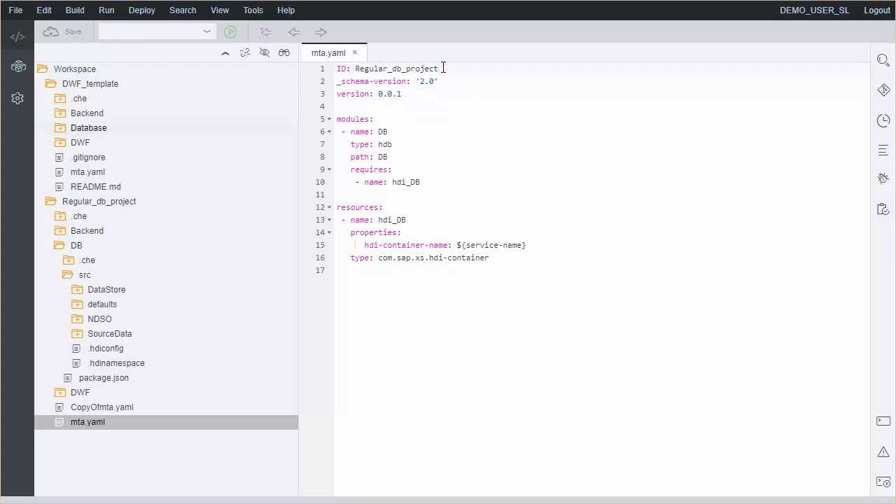
{"action": "left_click_drag", "start_coordinate": [458, 68], "coordinate": [324, 71]}
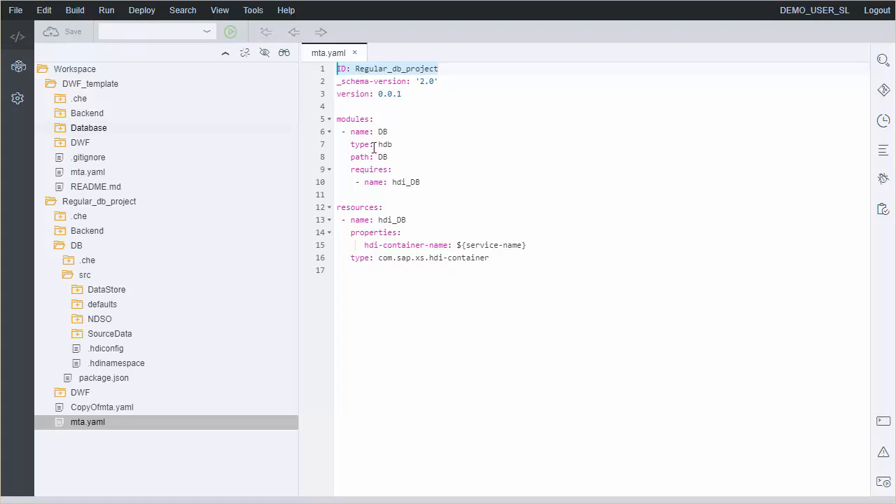
{"action": "left_click_drag", "start_coordinate": [437, 185], "coordinate": [335, 119]}
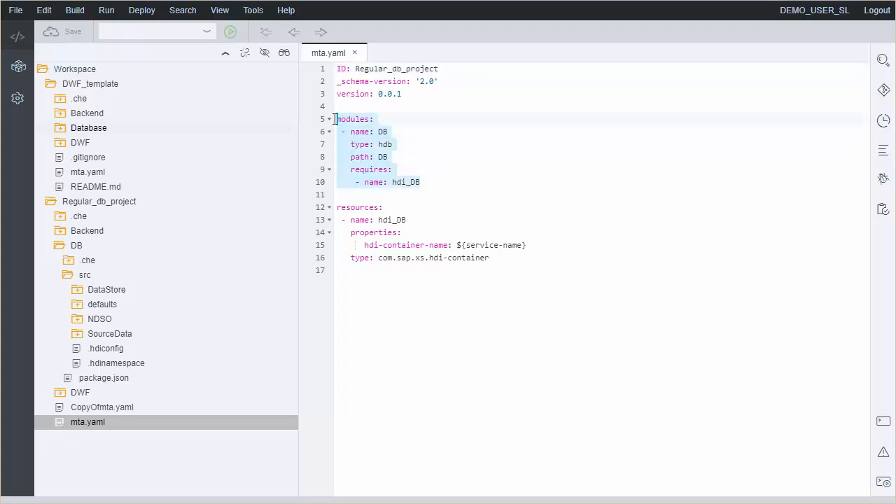
{"action": "left_click", "coordinate": [420, 161]}
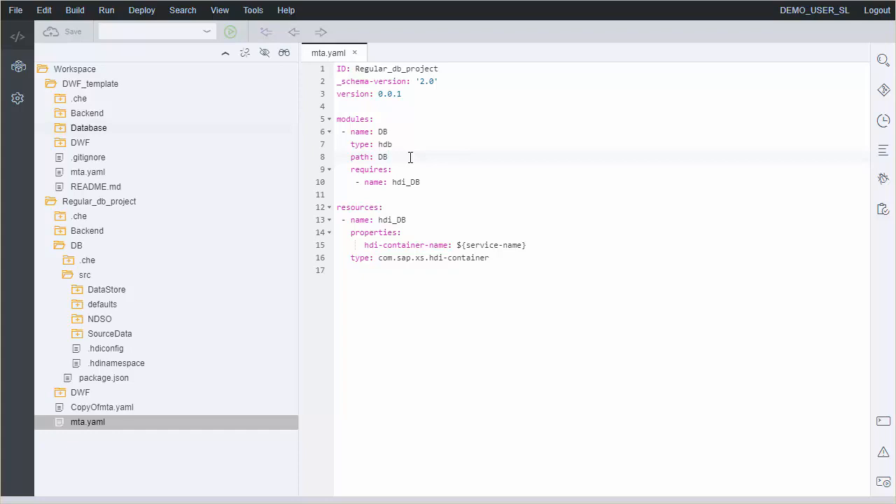
{"action": "left_click_drag", "start_coordinate": [405, 156], "coordinate": [379, 156]}
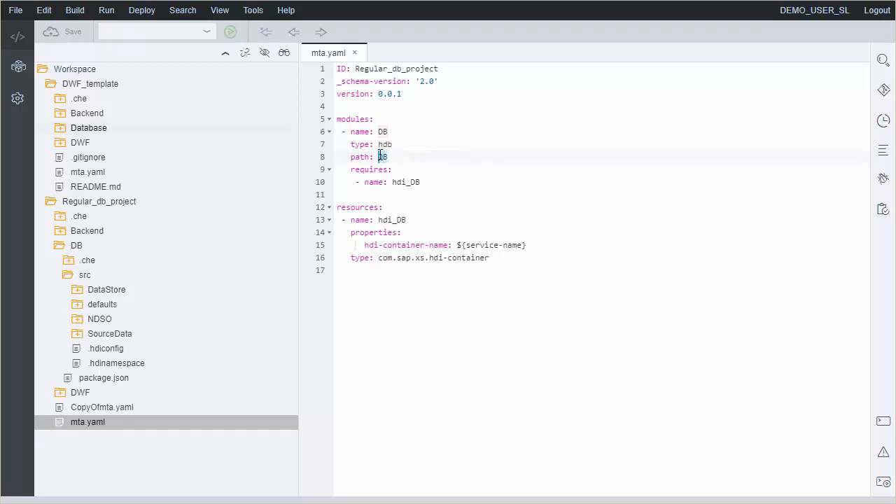
{"action": "left_click", "coordinate": [101, 129]}
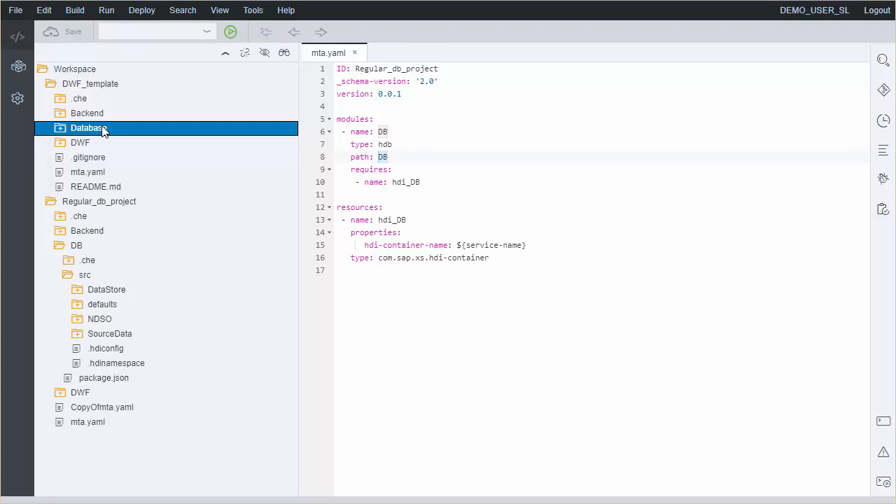
{"action": "left_click", "coordinate": [401, 156]}
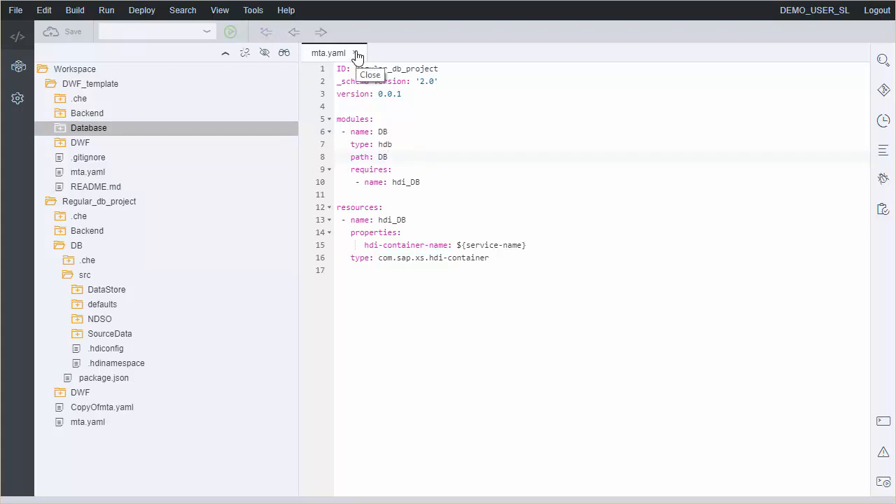
Clear the entire content of Regular_db_project's mta.yaml and open DWF_template's mta.yaml in the Code Editor.
{"action": "left_click_drag", "start_coordinate": [396, 294], "coordinate": [328, 68]}
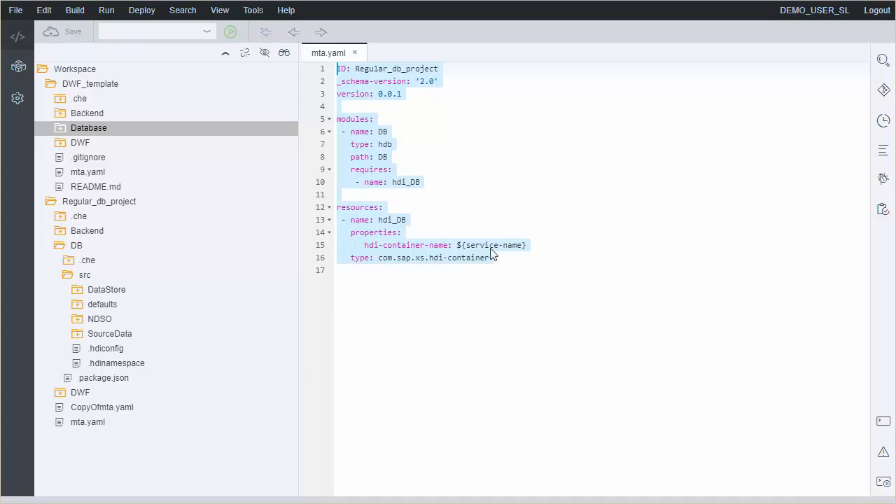
{"action": "key", "text": "Delete"}
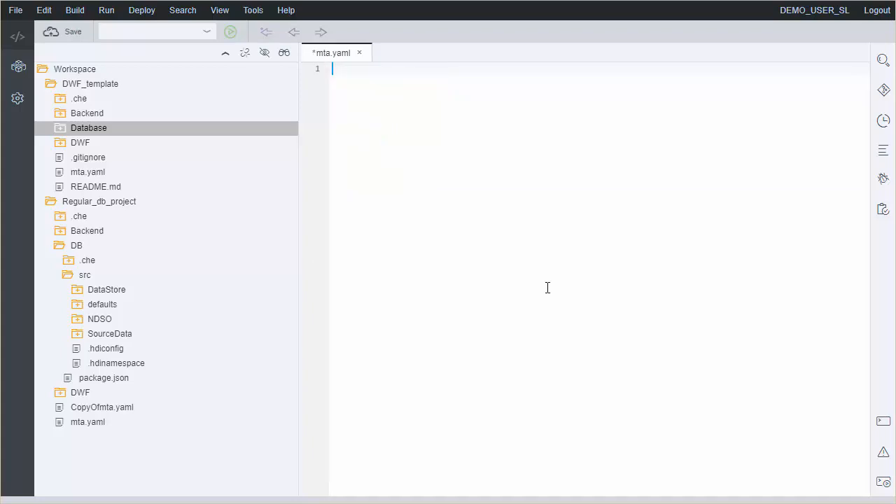
{"action": "right_click", "coordinate": [89, 173]}
{"action": "mouse_move", "coordinate": [135, 203]}
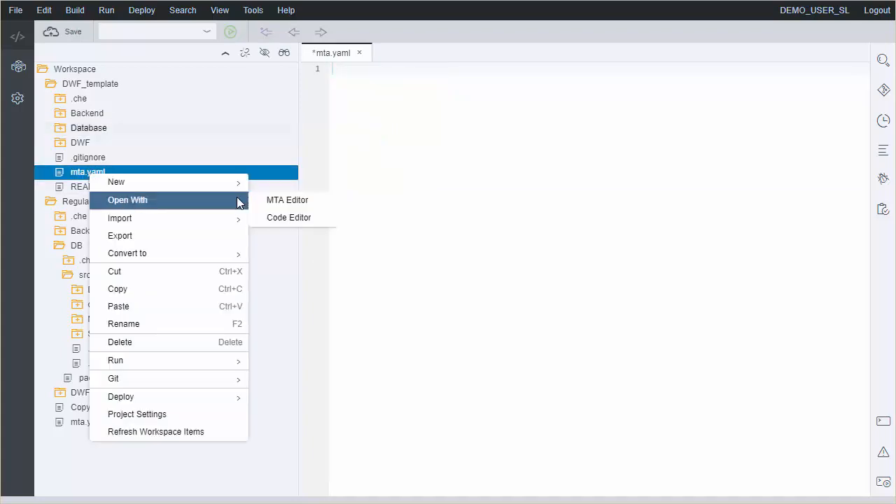
{"action": "left_click", "coordinate": [289, 217]}
{"action": "left_click", "coordinate": [616, 238]}
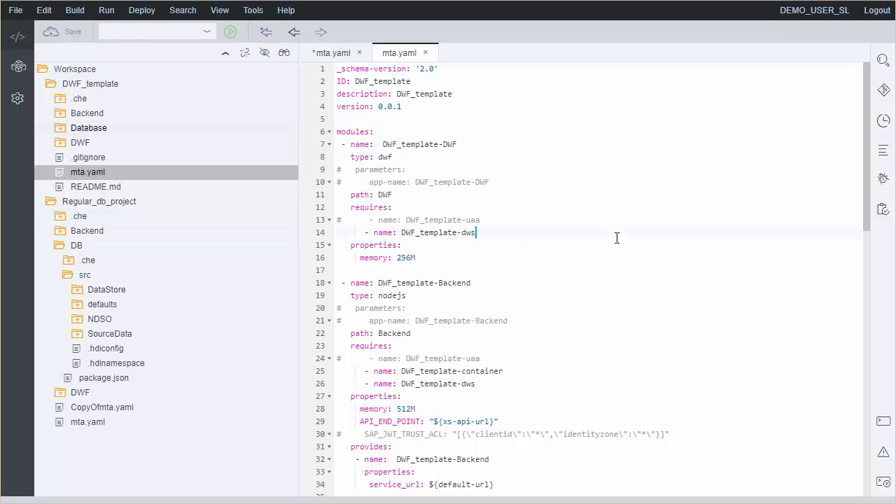
Copy the full content of DWF_template's mta.yaml into the emptied mta.yaml of Regular_db_project and close the template file.
{"action": "key", "text": "ctrl+a"}
{"action": "key", "text": "ctrl+c"}
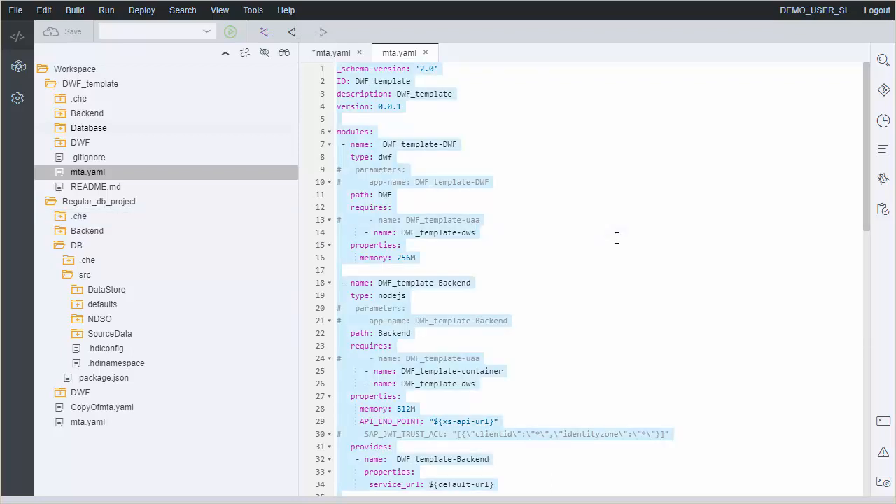
{"action": "left_click", "coordinate": [333, 53]}
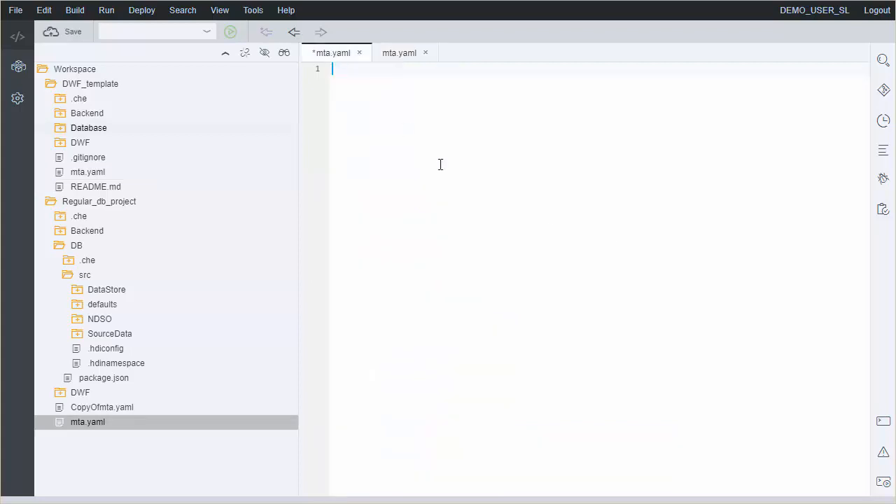
{"action": "key", "text": "ctrl+v"}
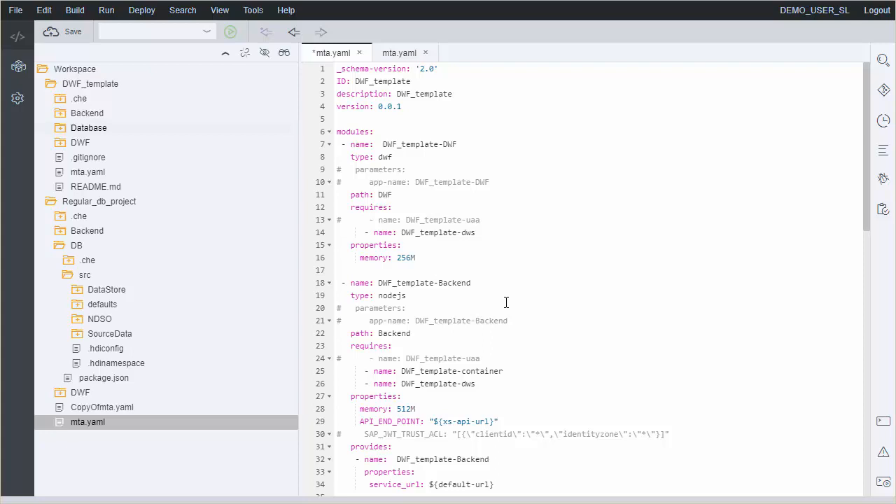
{"action": "left_click", "coordinate": [405, 54]}
{"action": "left_click", "coordinate": [427, 54]}
{"action": "left_click", "coordinate": [516, 193]}
Open CopyOfmta.yaml of Regular_db_project alongside the edited mta.yaml.
{"action": "right_click", "coordinate": [88, 406]}
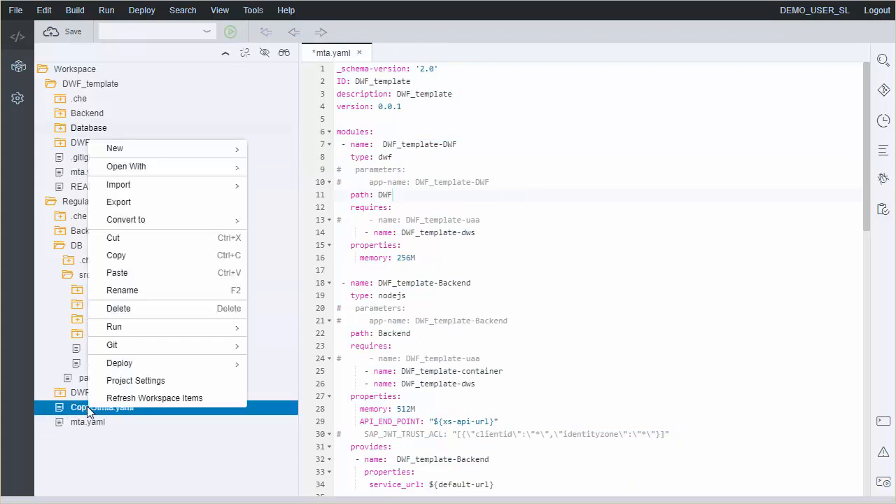
{"action": "mouse_move", "coordinate": [200, 168]}
{"action": "left_click", "coordinate": [279, 165]}
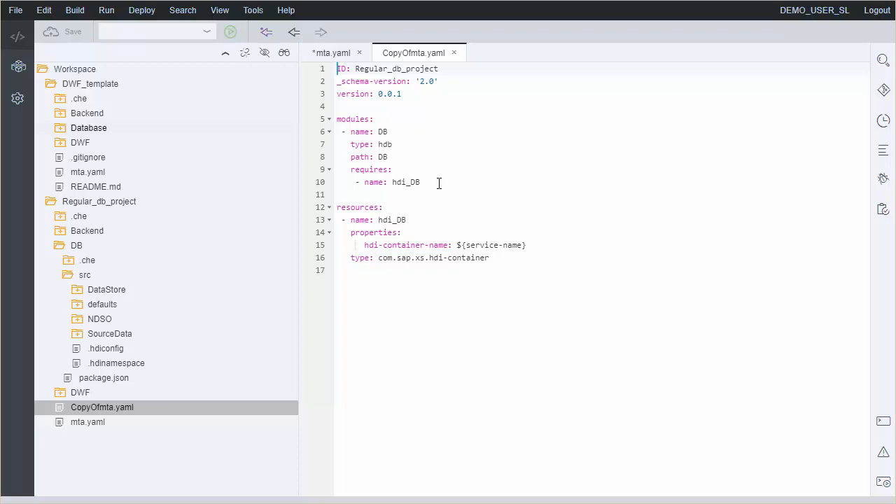
{"action": "left_click", "coordinate": [336, 54]}
{"action": "left_click", "coordinate": [400, 54]}
Copy the ID Regular_db_project from CopyOfmta.yaml and replace the ID in mta.yaml with it.
{"action": "double_click", "coordinate": [393, 69]}
{"action": "key", "text": "ctrl+c"}
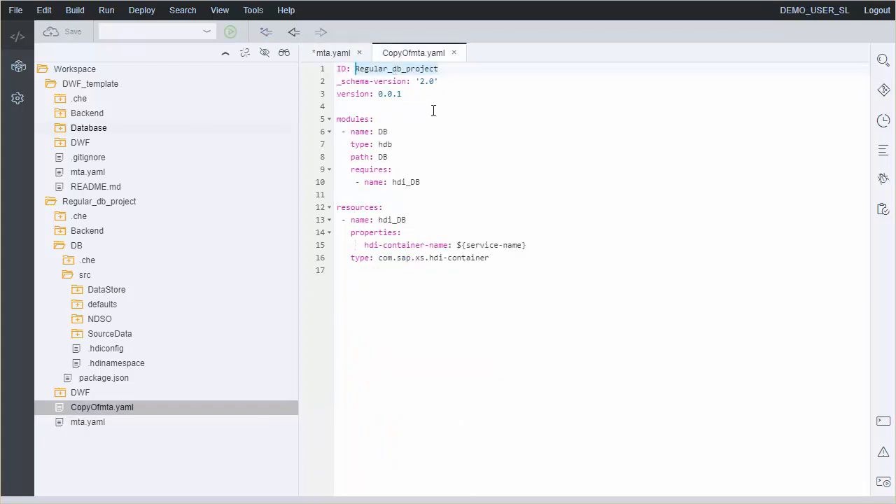
{"action": "left_click", "coordinate": [334, 54]}
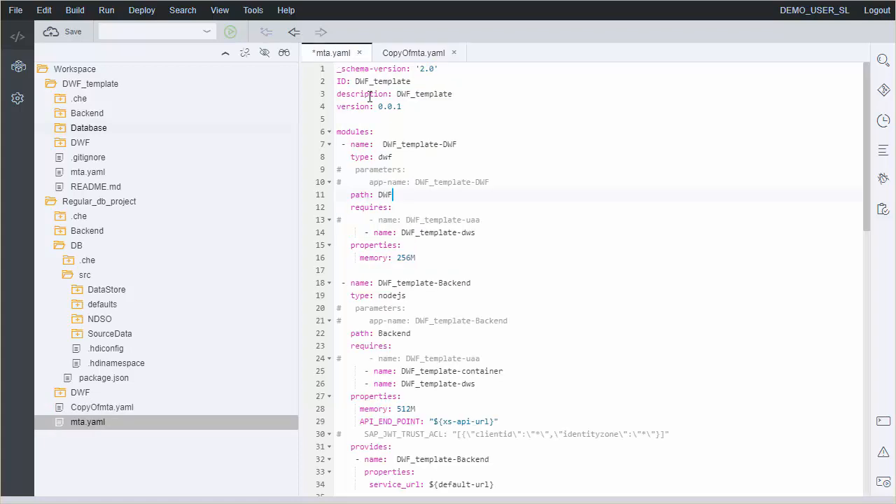
{"action": "left_click", "coordinate": [408, 81]}
{"action": "double_click", "coordinate": [392, 81]}
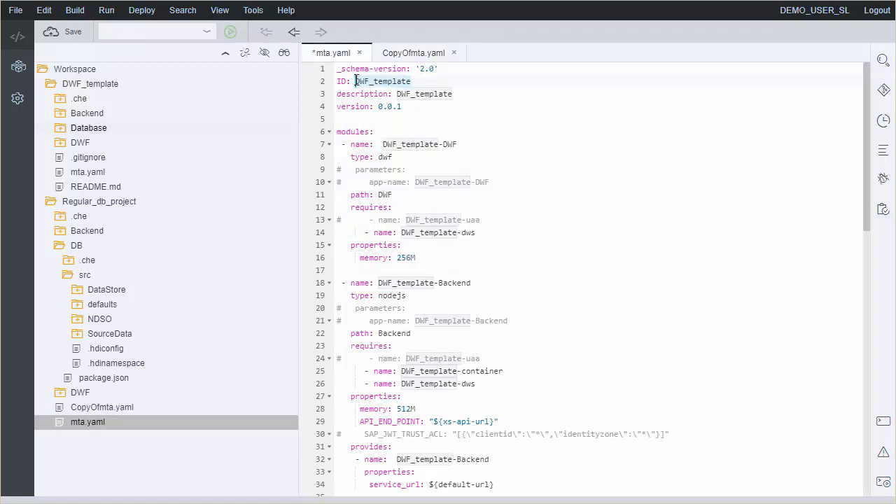
{"action": "key", "text": "ctrl+v"}
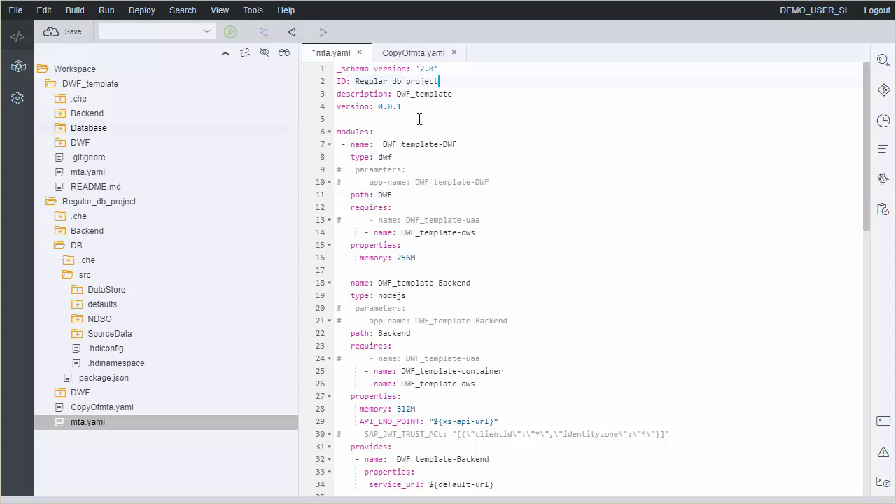
Replace every occurrence of DWF_template with Regular_db_project throughout Regular_db_project's mta.yaml.
{"action": "double_click", "coordinate": [435, 94]}
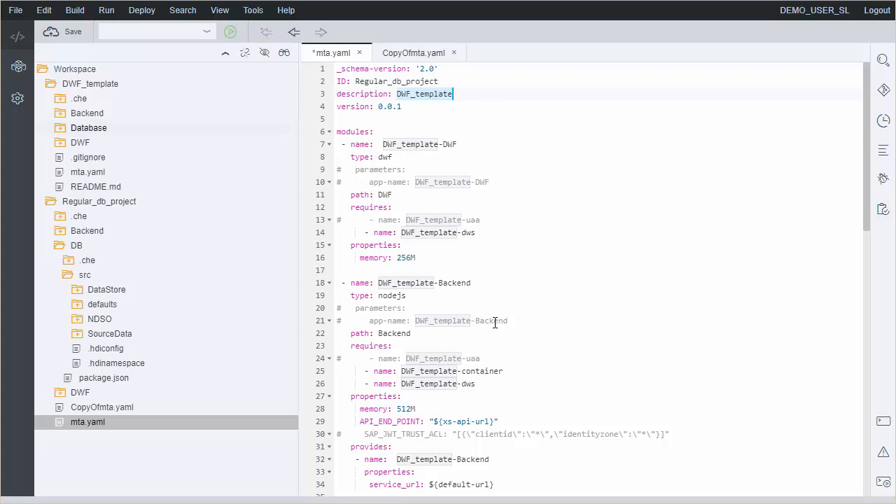
{"action": "scroll", "coordinate": [494, 322], "scroll_direction": "down", "scroll_amount": 3}
{"action": "scroll", "coordinate": [482, 329], "scroll_direction": "down", "scroll_amount": 2}
{"action": "scroll", "coordinate": [482, 329], "scroll_direction": "down", "scroll_amount": 11}
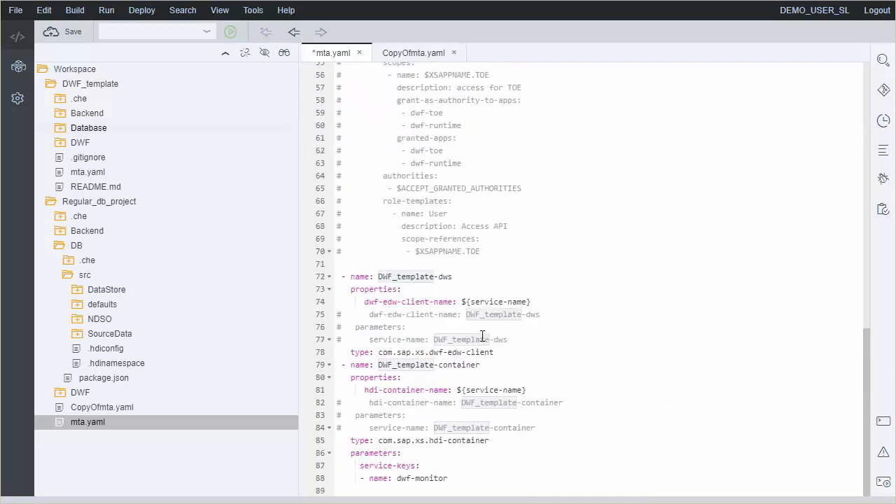
{"action": "scroll", "coordinate": [482, 338], "scroll_direction": "up", "scroll_amount": 16}
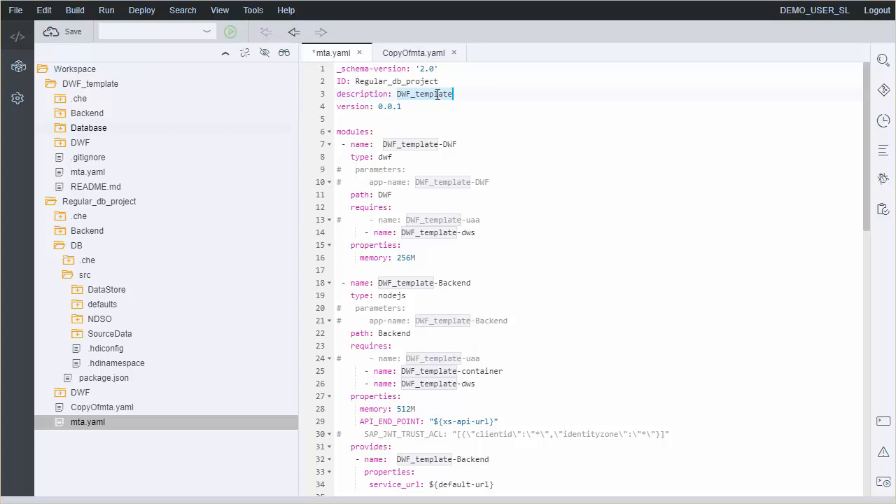
{"action": "key", "text": "ctrl+h"}
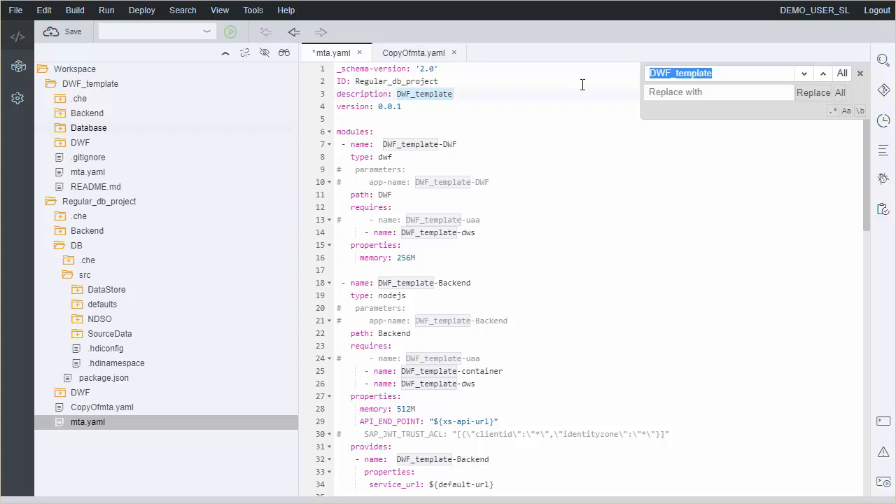
{"action": "left_click", "coordinate": [692, 95]}
{"action": "key", "text": "ctrl+v"}
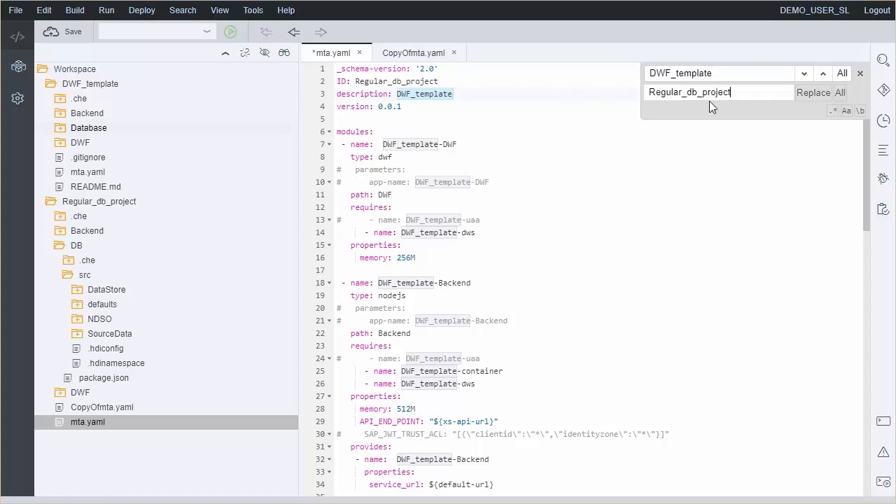
{"action": "left_click", "coordinate": [840, 93]}
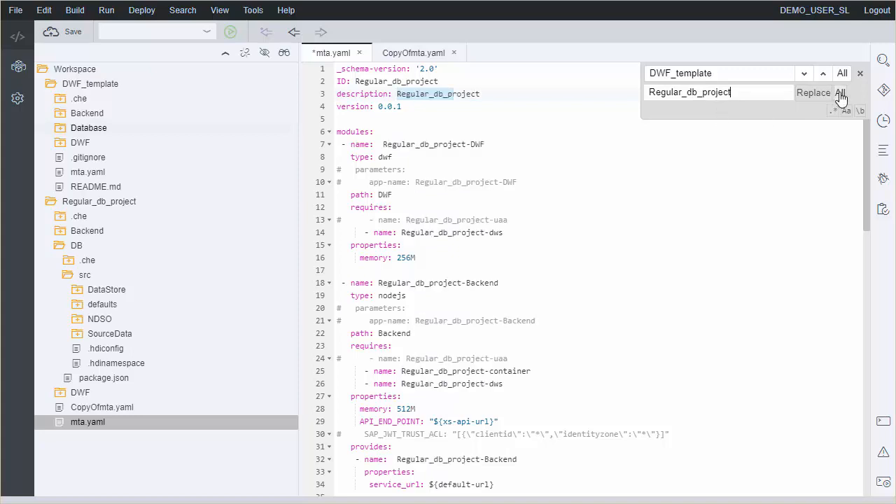
{"action": "left_click", "coordinate": [860, 73]}
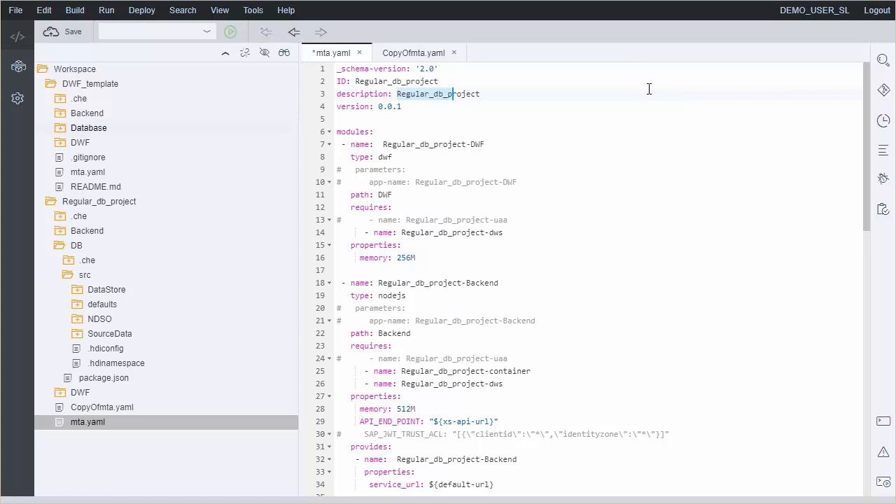
{"action": "left_click", "coordinate": [419, 107]}
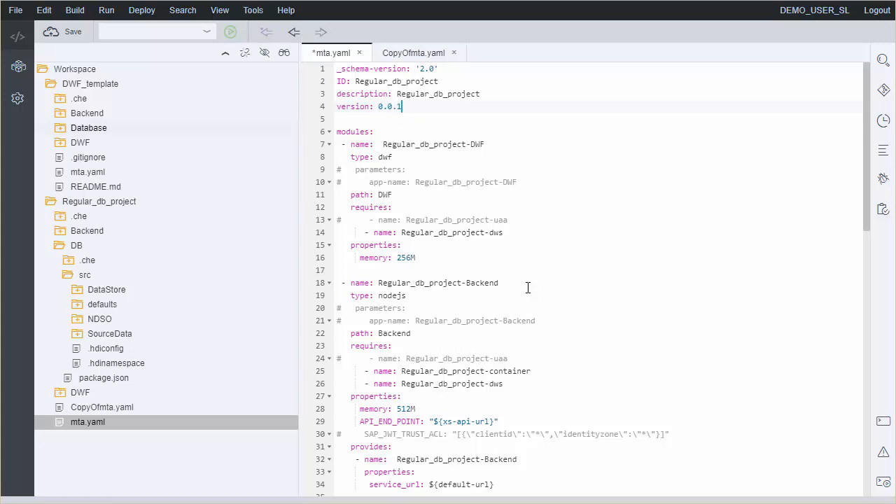
Set the path of the hdb module Regular_db_project-Database in mta.yaml to DB.
{"action": "scroll", "coordinate": [528, 288], "scroll_direction": "down", "scroll_amount": 8}
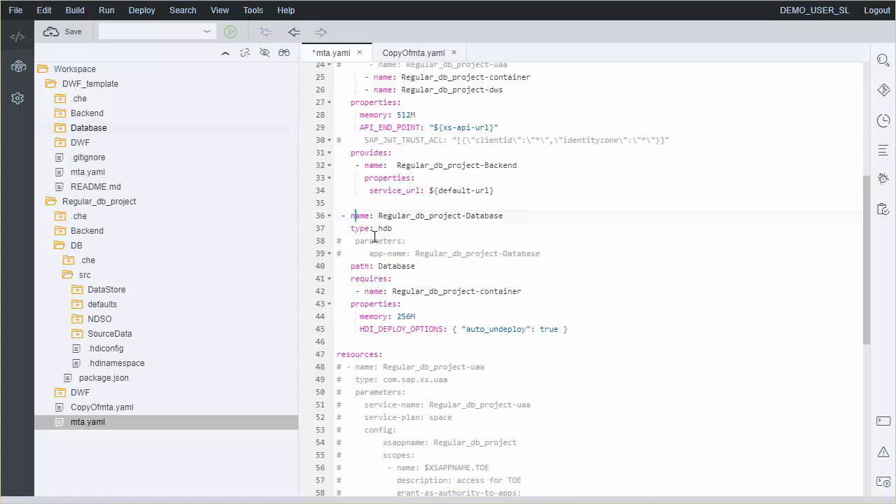
{"action": "left_click", "coordinate": [414, 228]}
{"action": "double_click", "coordinate": [399, 267]}
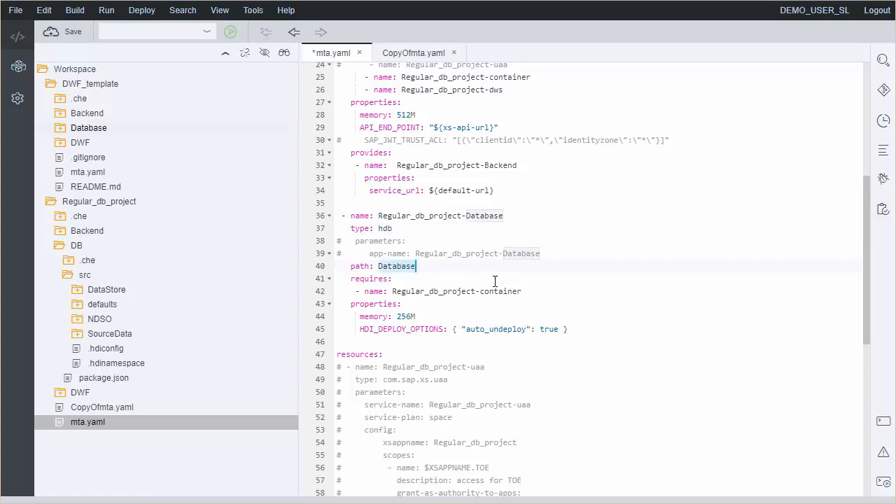
{"action": "type", "text": "DB"}
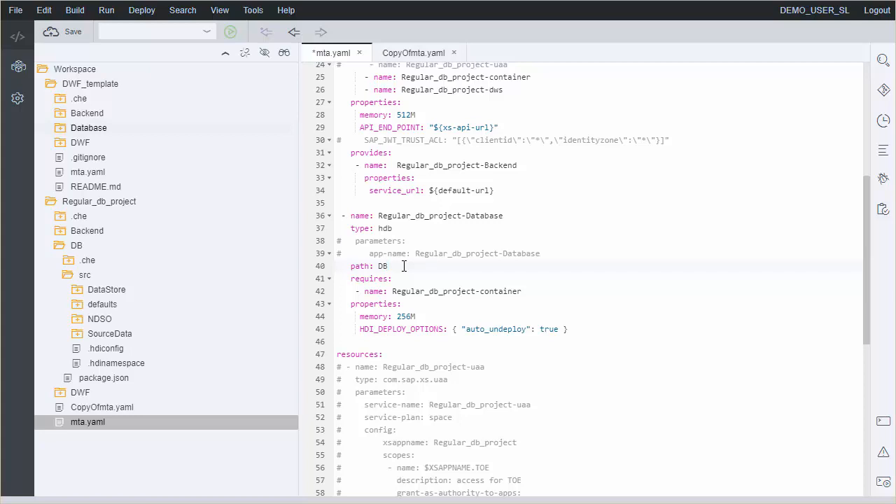
Save the adapted mta.yaml after reviewing its remaining entries, and close both mta.yaml and CopyOfmta.yaml.
{"action": "scroll", "coordinate": [404, 266], "scroll_direction": "down", "scroll_amount": 10}
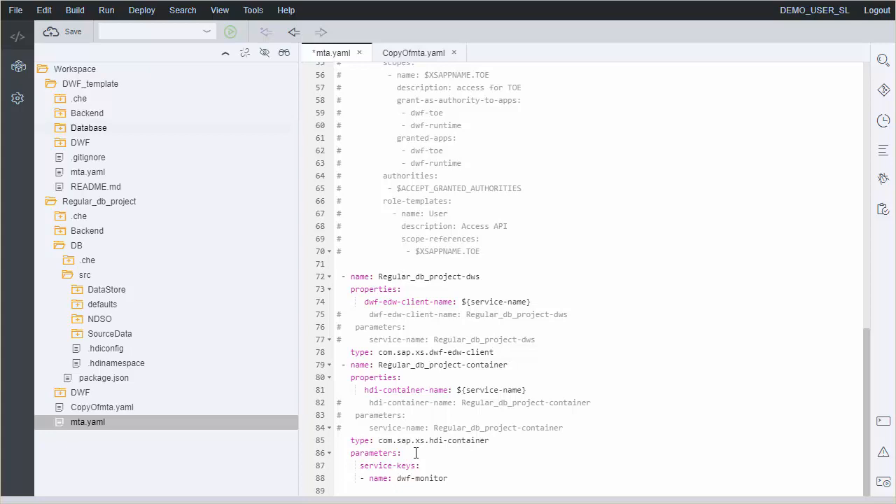
{"action": "double_click", "coordinate": [439, 364]}
{"action": "left_click", "coordinate": [439, 365]}
{"action": "scroll", "coordinate": [505, 438], "scroll_direction": "up", "scroll_amount": 10}
{"action": "scroll", "coordinate": [504, 438], "scroll_direction": "up", "scroll_amount": 2}
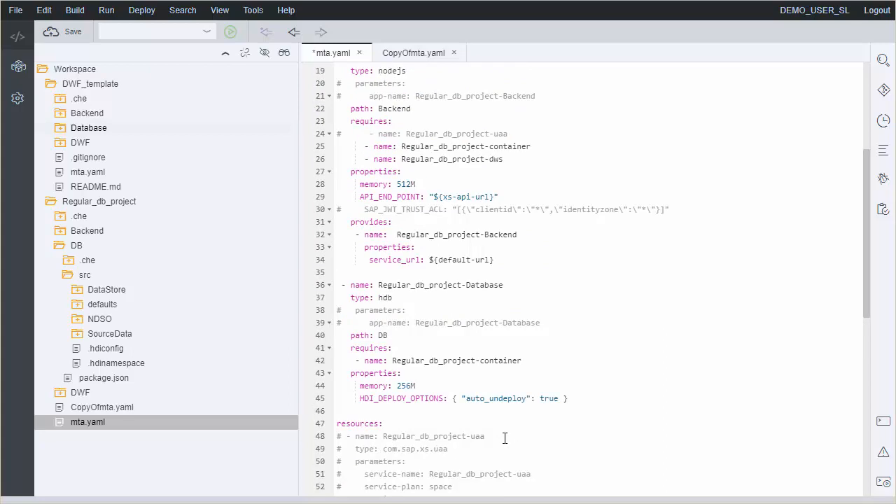
{"action": "scroll", "coordinate": [492, 374], "scroll_direction": "up", "scroll_amount": 6}
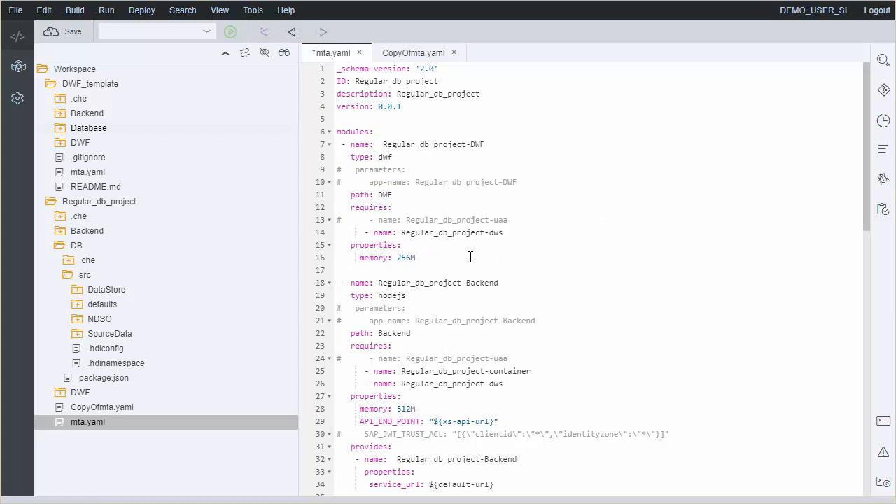
{"action": "key", "text": "ctrl+s"}
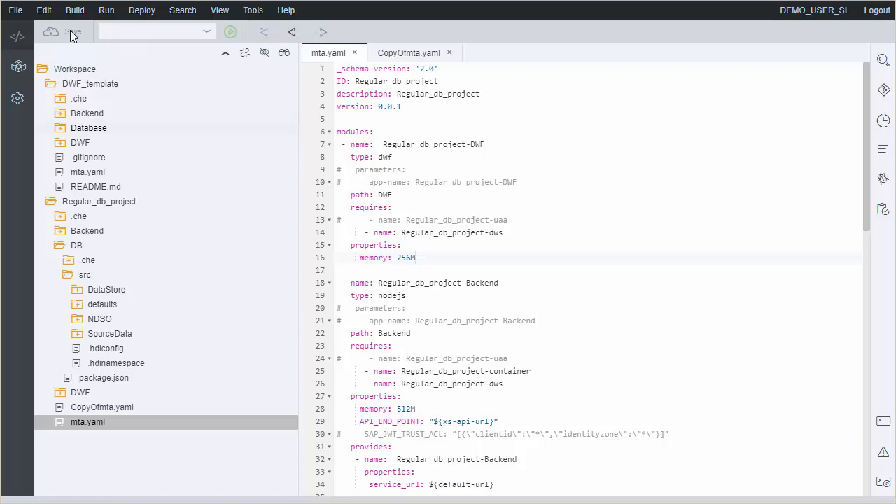
{"action": "left_click", "coordinate": [412, 56]}
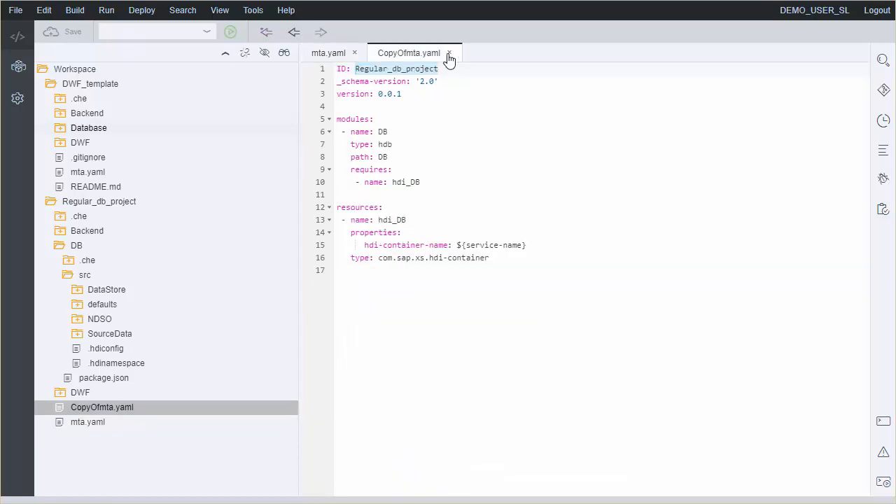
{"action": "left_click", "coordinate": [449, 53]}
{"action": "left_click", "coordinate": [354, 52]}
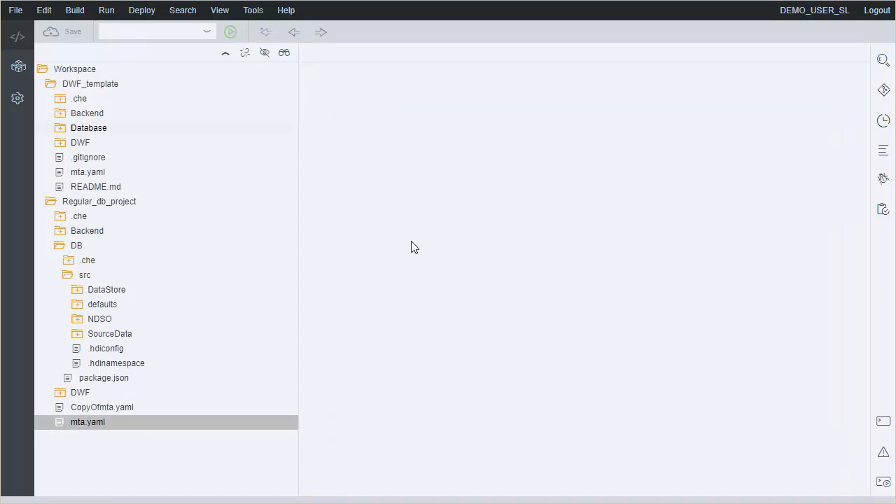
Check which space is assigned in the project settings of Regular_db_project and close the settings.
{"action": "right_click", "coordinate": [112, 204]}
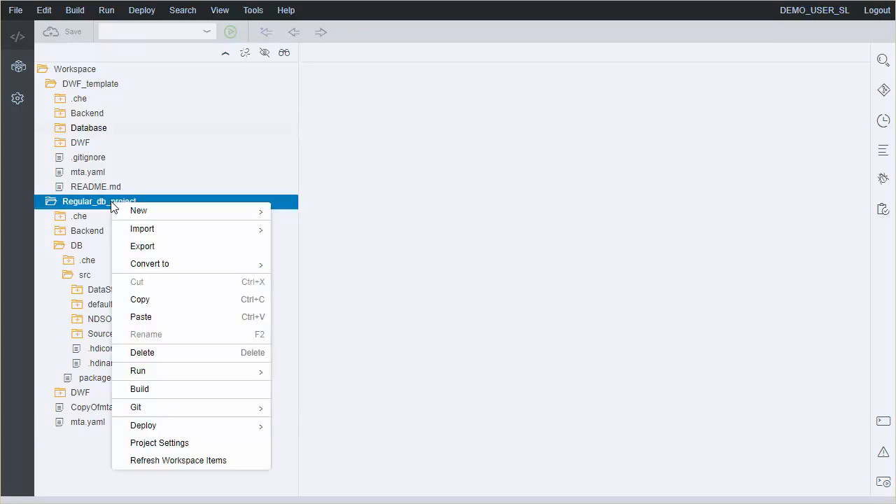
{"action": "left_click", "coordinate": [201, 449]}
{"action": "left_click", "coordinate": [332, 213]}
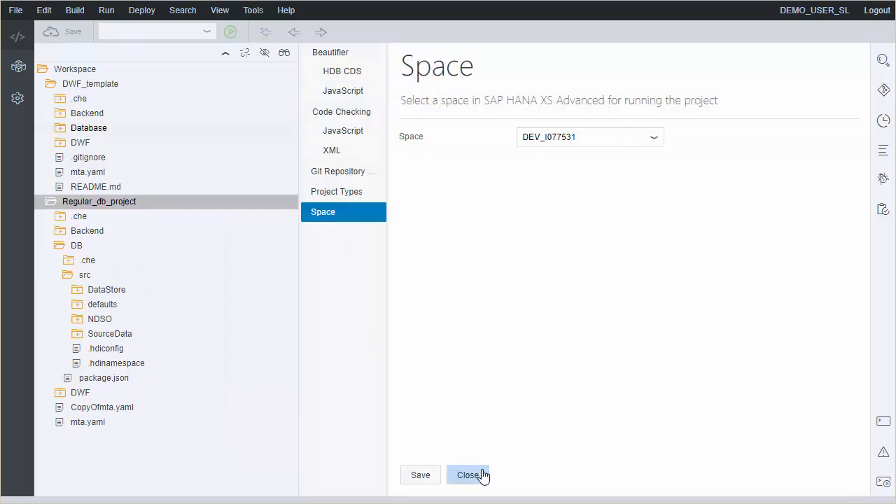
{"action": "left_click", "coordinate": [482, 475]}
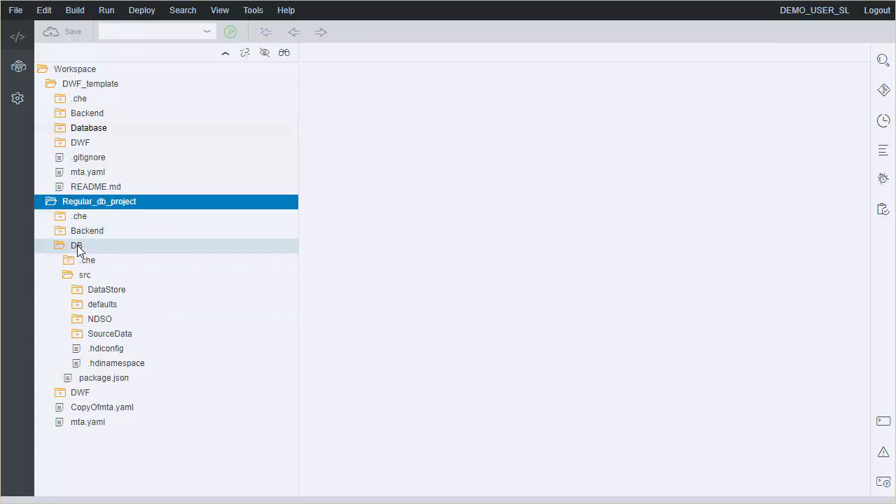
Build the DB module of Regular_db_project, followed by its DWF module.
{"action": "right_click", "coordinate": [77, 247]}
{"action": "left_click", "coordinate": [133, 225]}
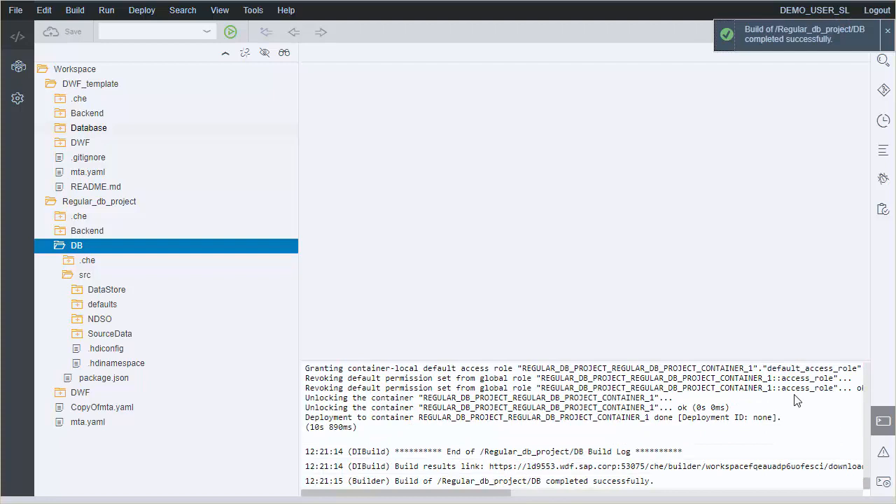
{"action": "left_click", "coordinate": [59, 247]}
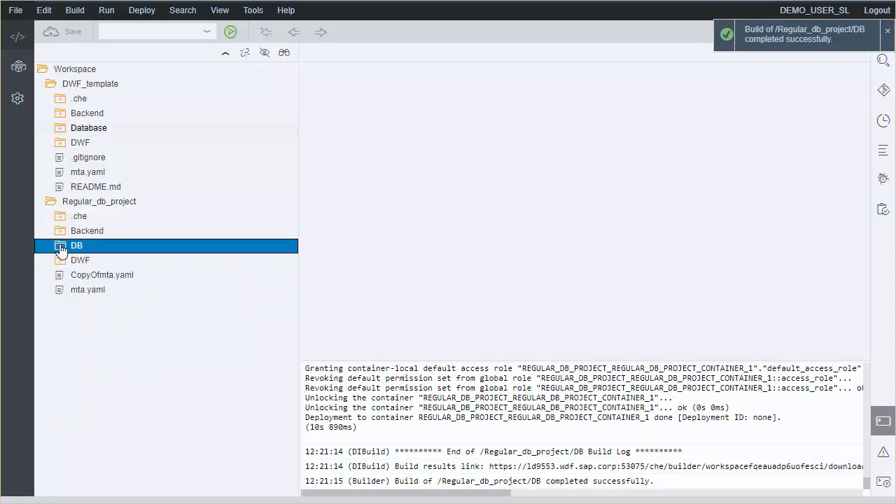
{"action": "right_click", "coordinate": [79, 260]}
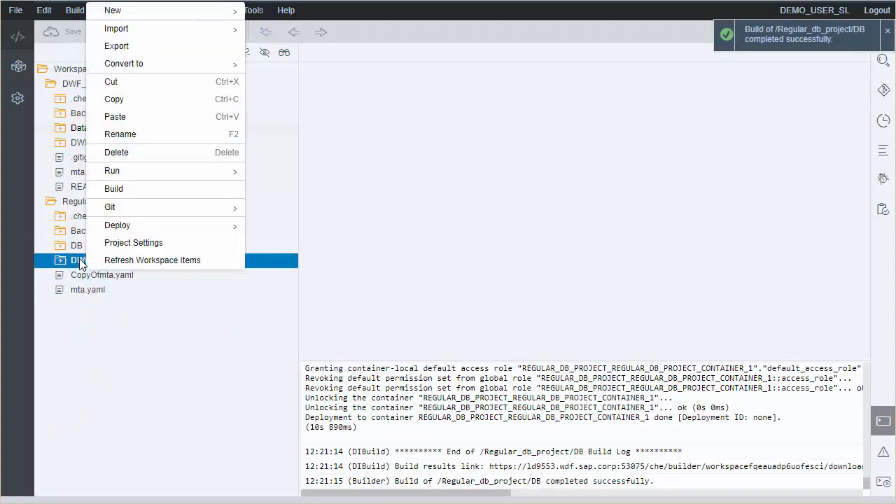
{"action": "left_click", "coordinate": [126, 188]}
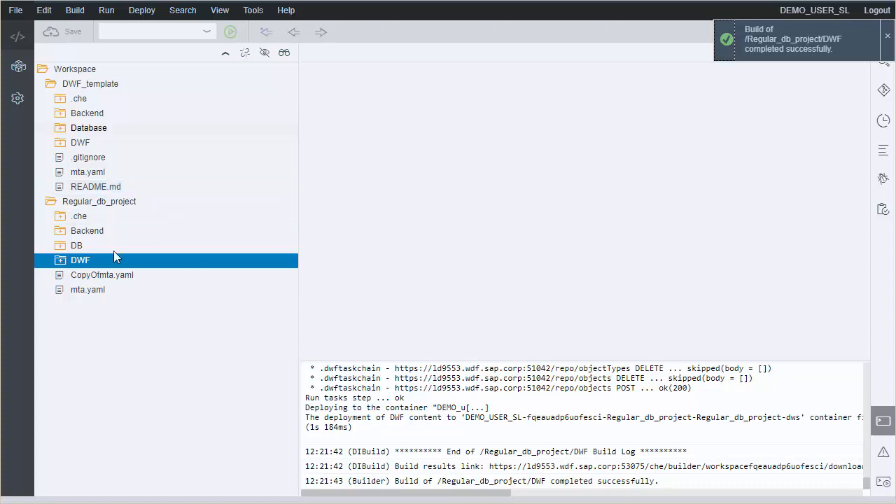
Build the Backend module of Regular_db_project and run it as a Node.js Application, hiding the run console once it is running.
{"action": "right_click", "coordinate": [93, 236]}
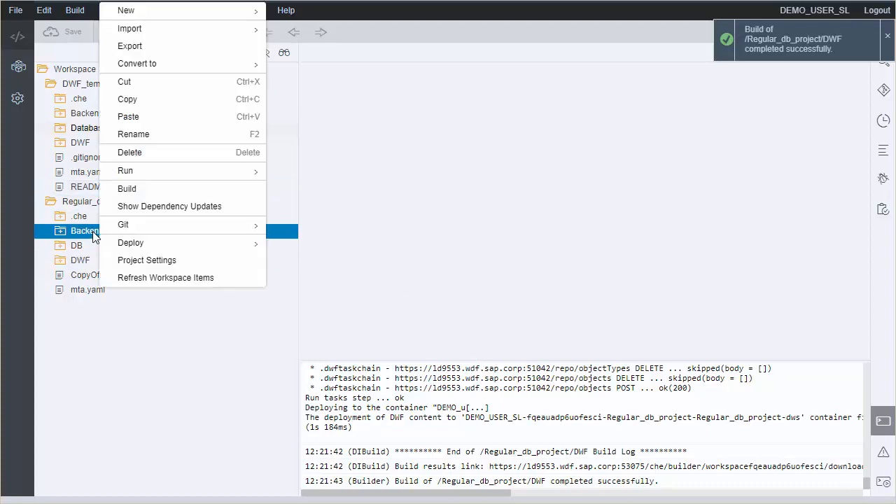
{"action": "left_click", "coordinate": [137, 189]}
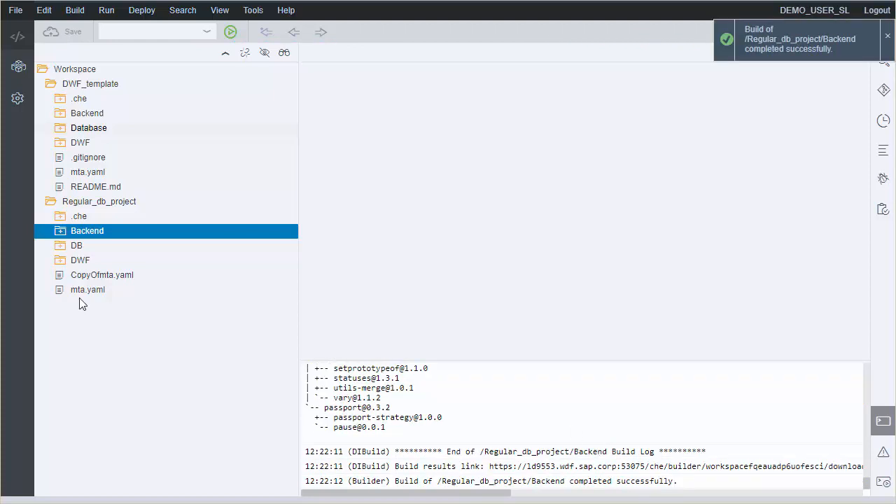
{"action": "right_click", "coordinate": [86, 231]}
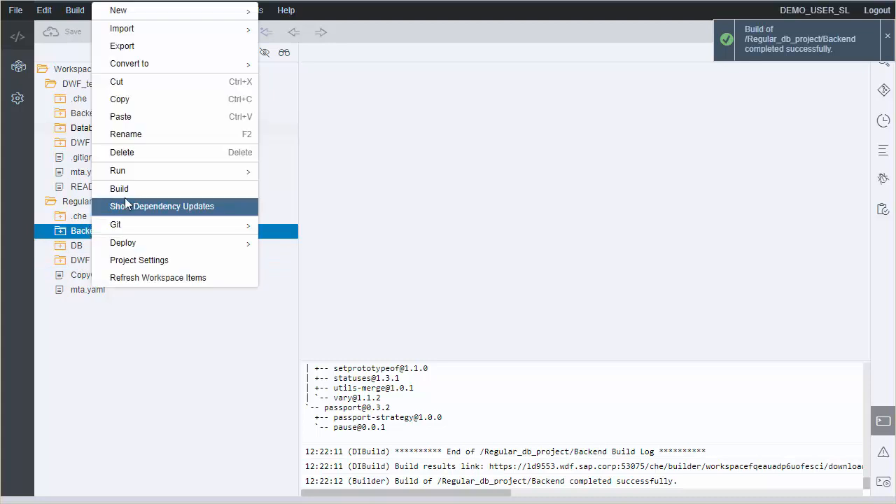
{"action": "mouse_move", "coordinate": [147, 173]}
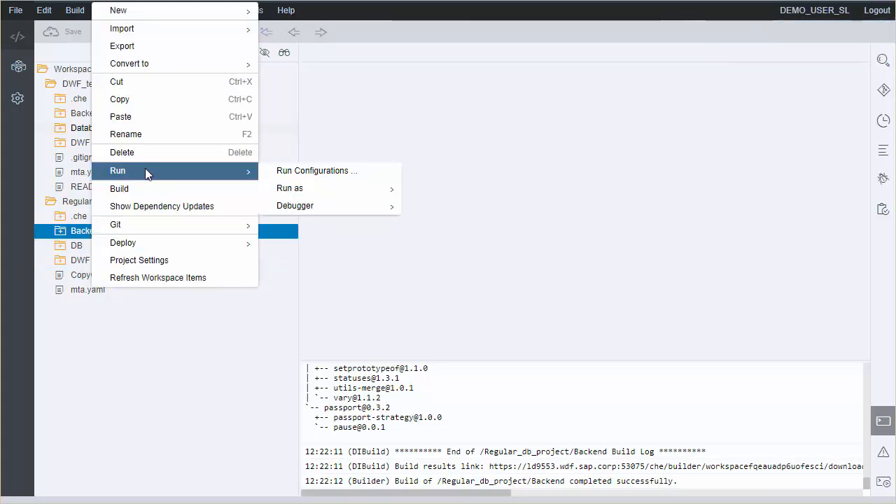
{"action": "mouse_move", "coordinate": [327, 194]}
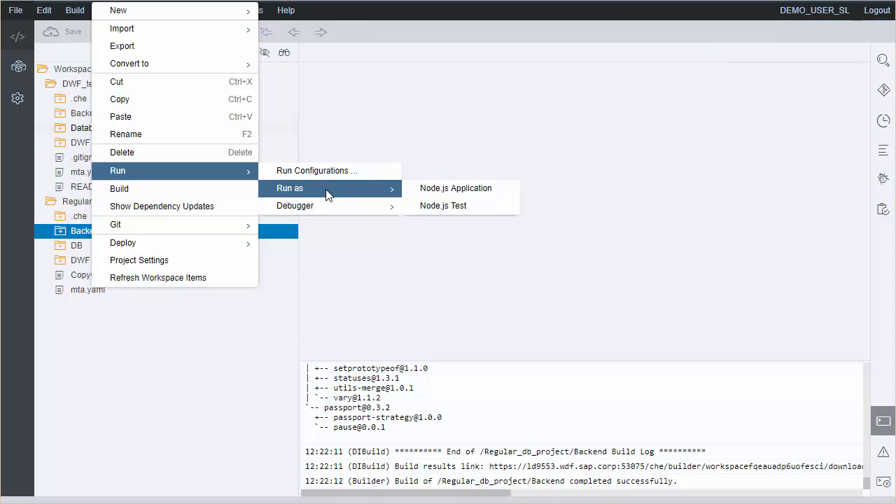
{"action": "right_click", "coordinate": [87, 234]}
{"action": "mouse_move", "coordinate": [148, 177]}
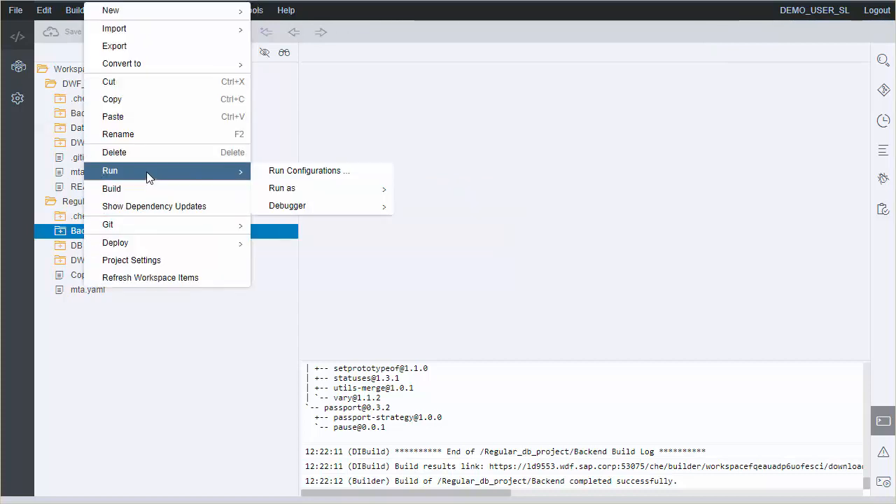
{"action": "mouse_move", "coordinate": [336, 197]}
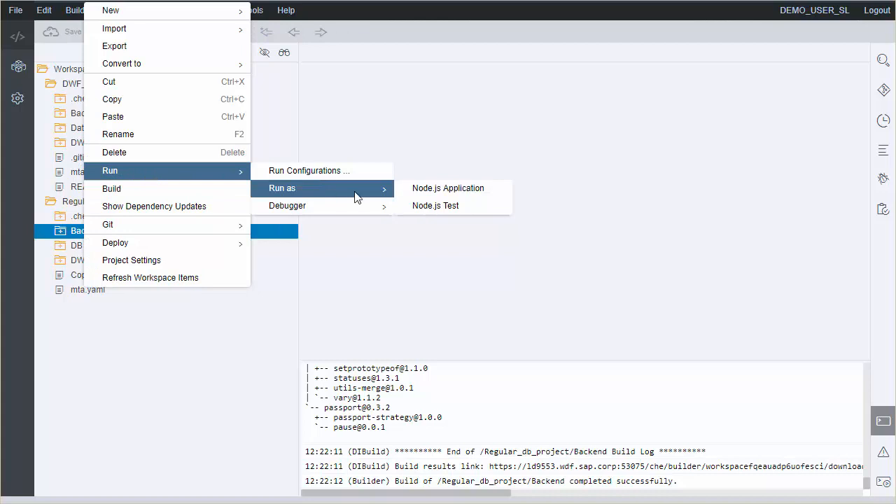
{"action": "left_click", "coordinate": [488, 194]}
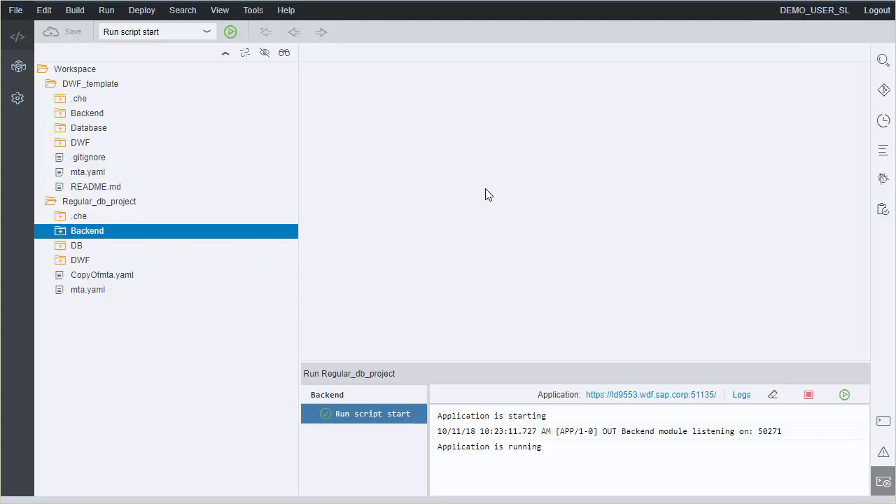
{"action": "left_click", "coordinate": [881, 484]}
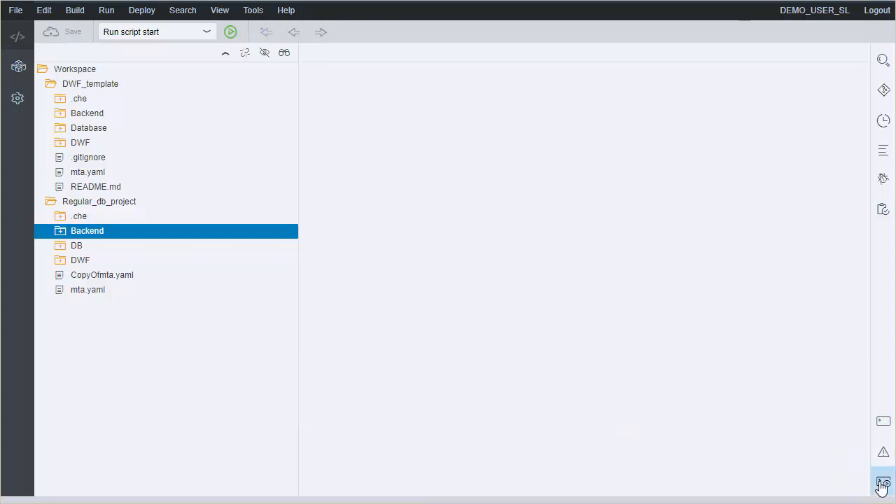
Open the Load_NDSO_and_Activate.dwftaskchain file from the DWF module's src folder and examine its task chain diagram.
{"action": "left_click", "coordinate": [61, 261]}
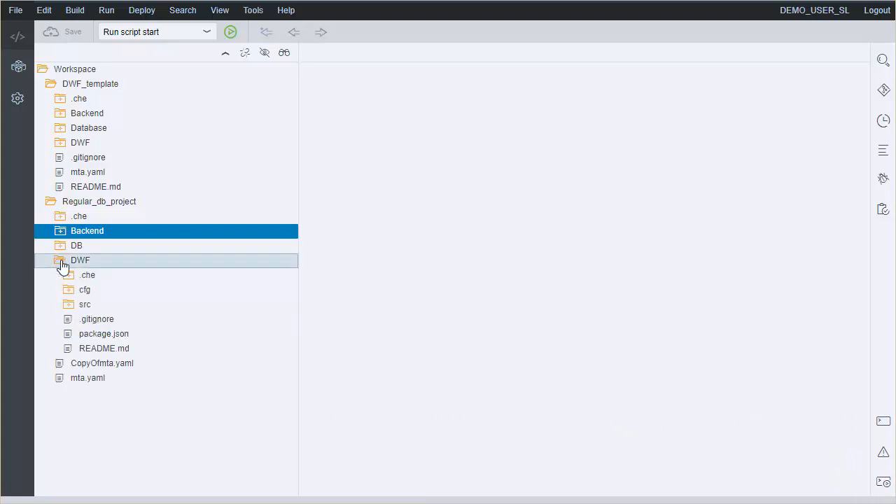
{"action": "left_click", "coordinate": [70, 306]}
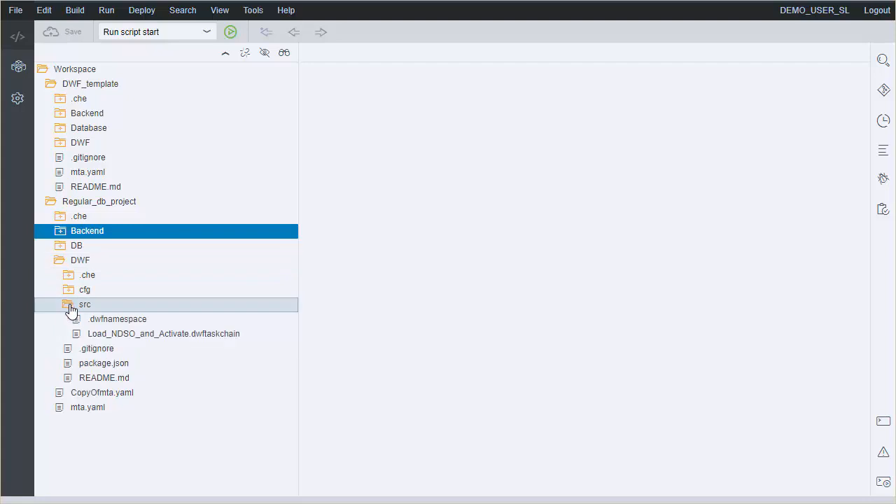
{"action": "double_click", "coordinate": [164, 336]}
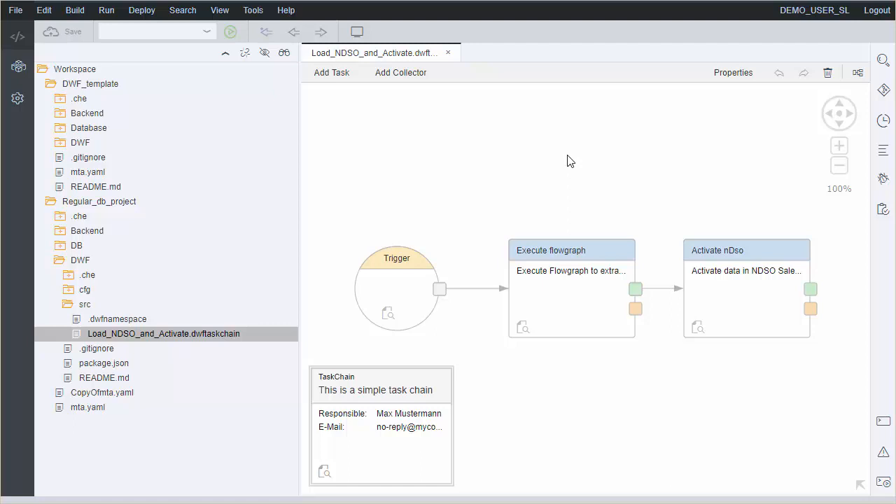
{"action": "left_click_drag", "start_coordinate": [567, 154], "coordinate": [558, 147]}
Expand the NDSO folder under DB/src and compare its artifacts with the tasks in the Load_NDSO_and_Activate task chain.
{"action": "left_click", "coordinate": [60, 245]}
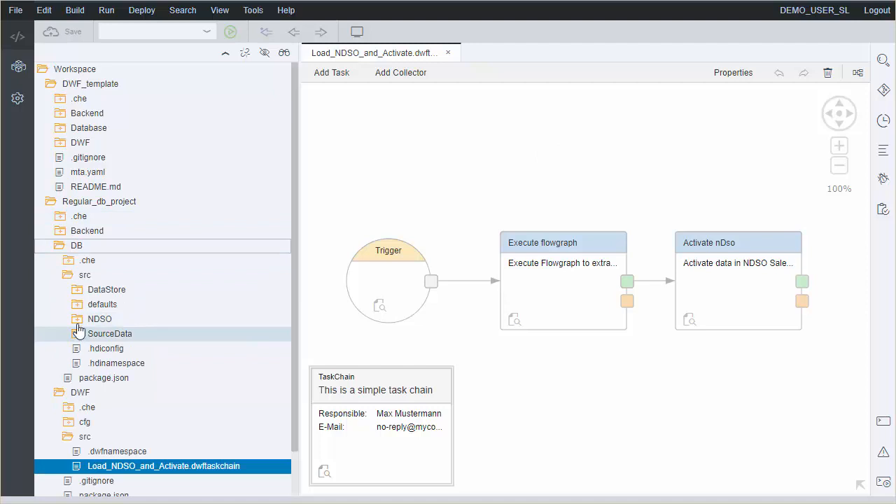
{"action": "left_click", "coordinate": [78, 320]}
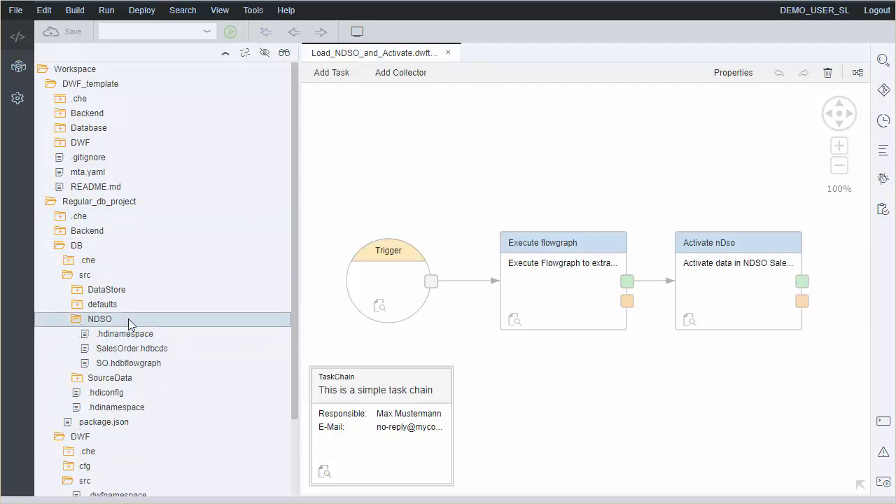
{"action": "scroll", "coordinate": [128, 322], "scroll_direction": "down", "scroll_amount": 3}
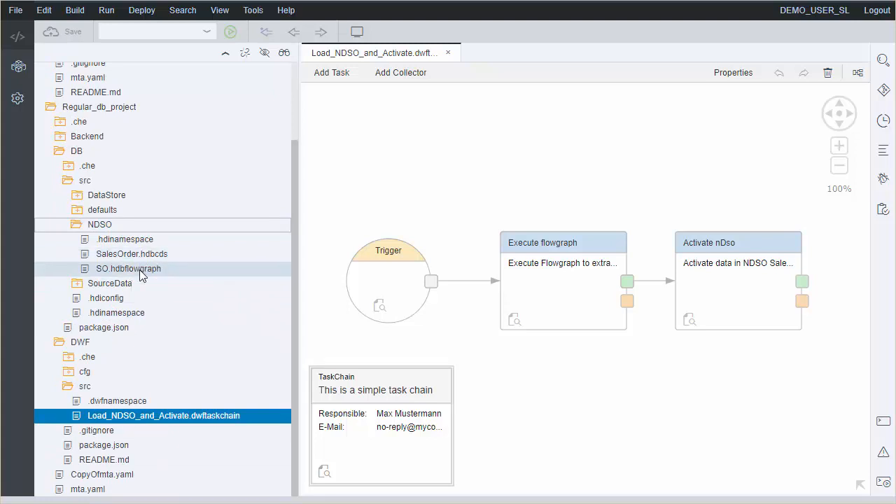
{"action": "left_click", "coordinate": [613, 415]}
{"action": "left_click", "coordinate": [197, 417]}
{"action": "left_click", "coordinate": [582, 394]}
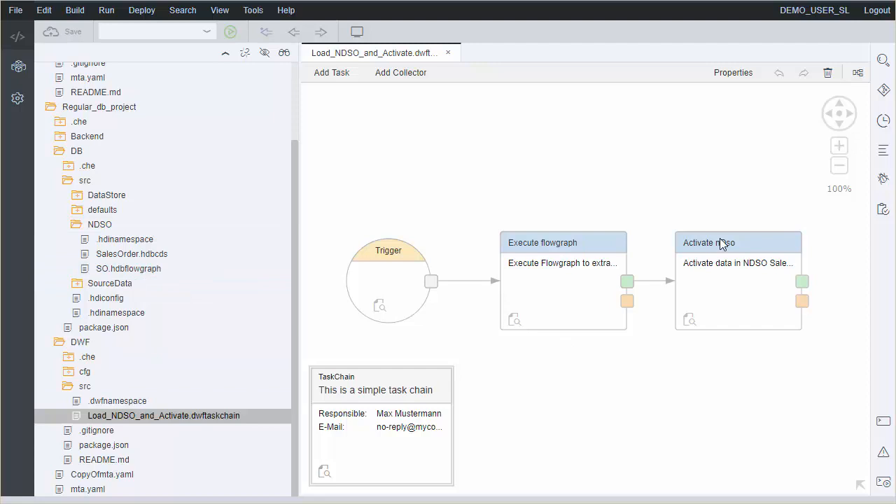
Create a new task chain named test in the DWF module's src folder.
{"action": "right_click", "coordinate": [85, 390]}
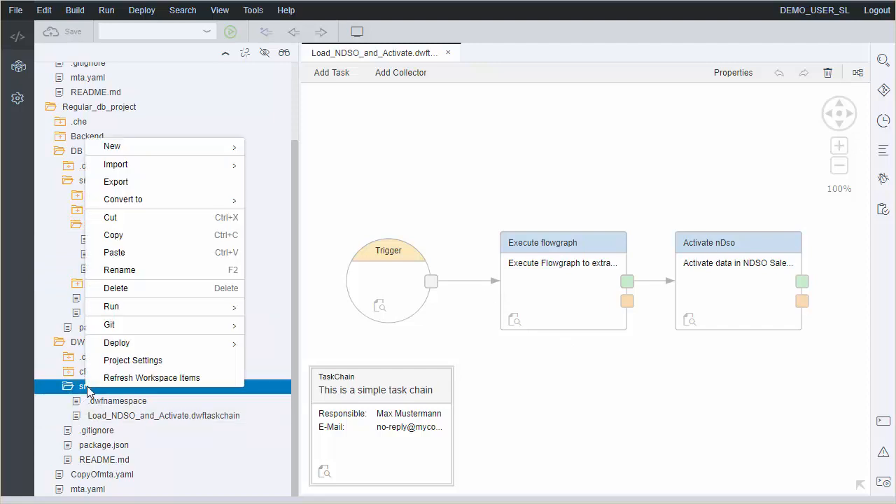
{"action": "mouse_move", "coordinate": [150, 145]}
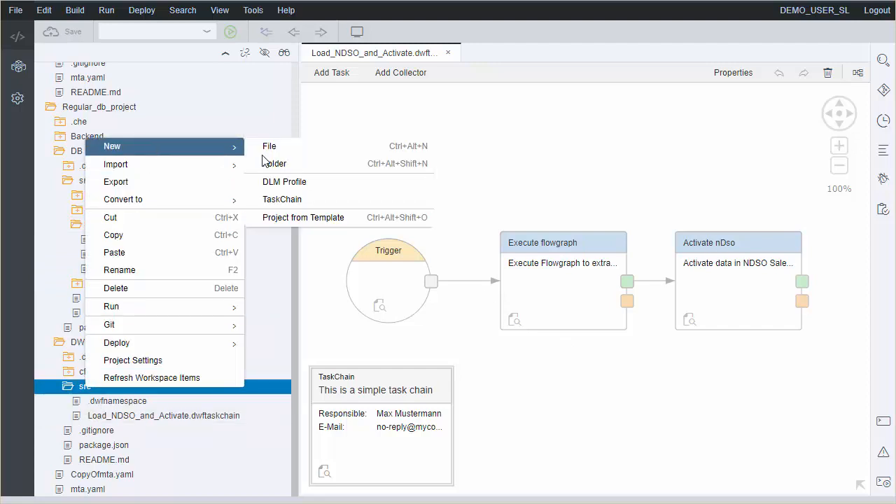
{"action": "left_click", "coordinate": [303, 198]}
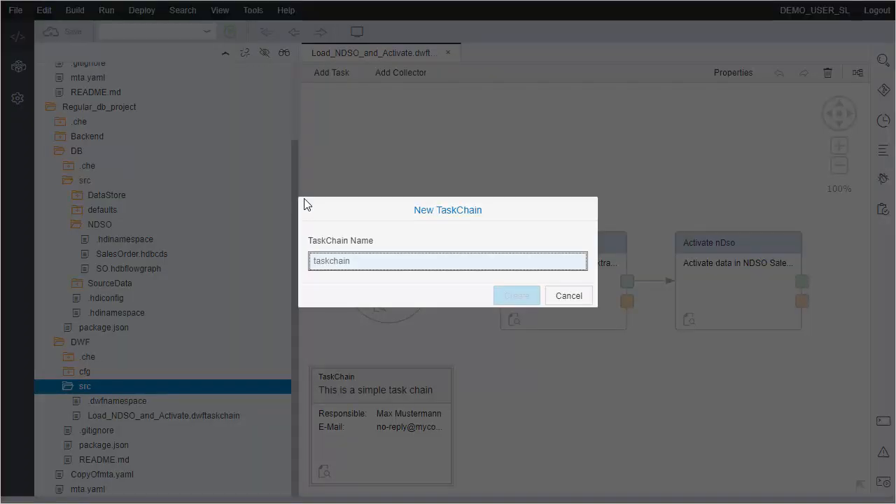
{"action": "type", "text": "test"}
{"action": "left_click", "coordinate": [516, 297]}
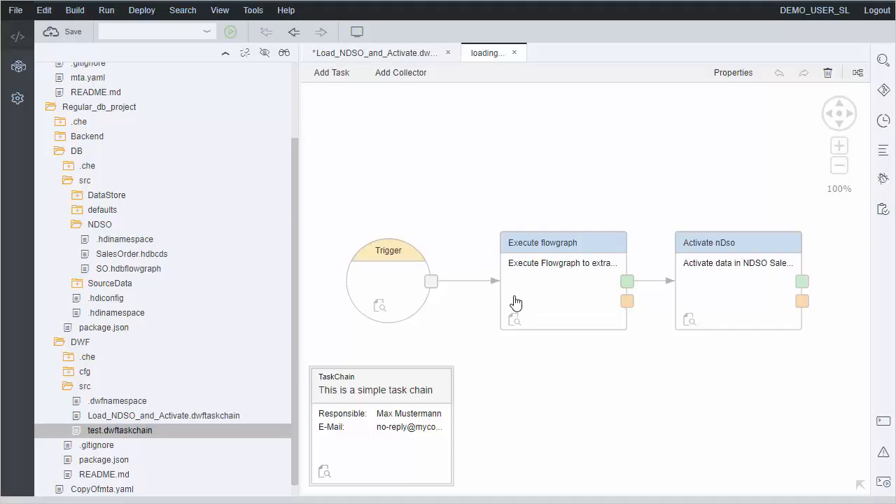
Add an Activate nDso task to the test task chain and pick NDSO::SalesOrder.SalesOrder as its data store.
{"action": "left_click", "coordinate": [336, 74]}
{"action": "left_click", "coordinate": [711, 329]}
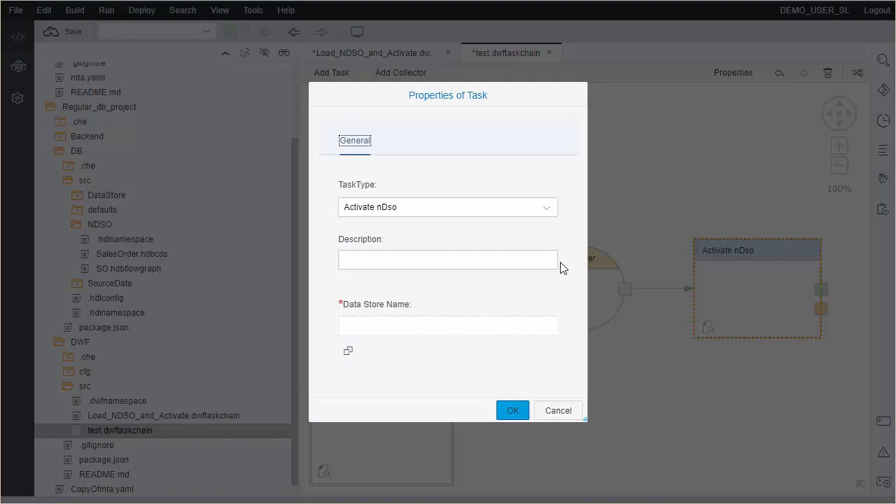
{"action": "left_click", "coordinate": [507, 260]}
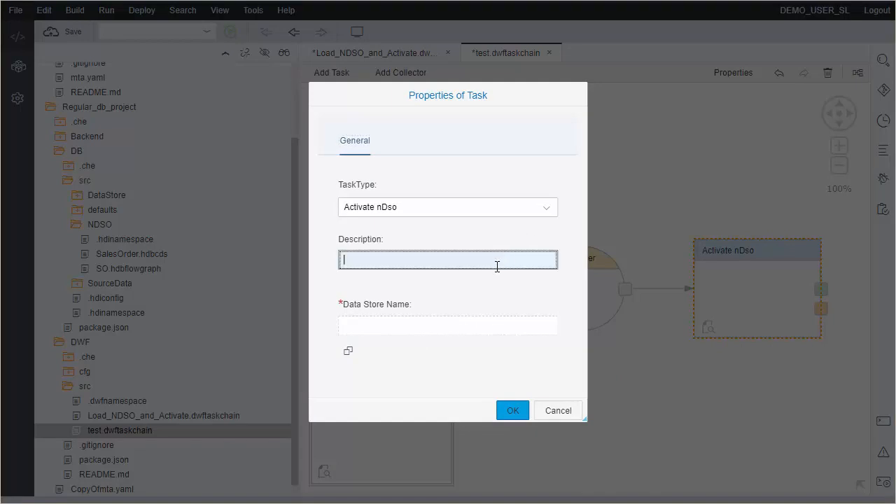
{"action": "left_click", "coordinate": [349, 351]}
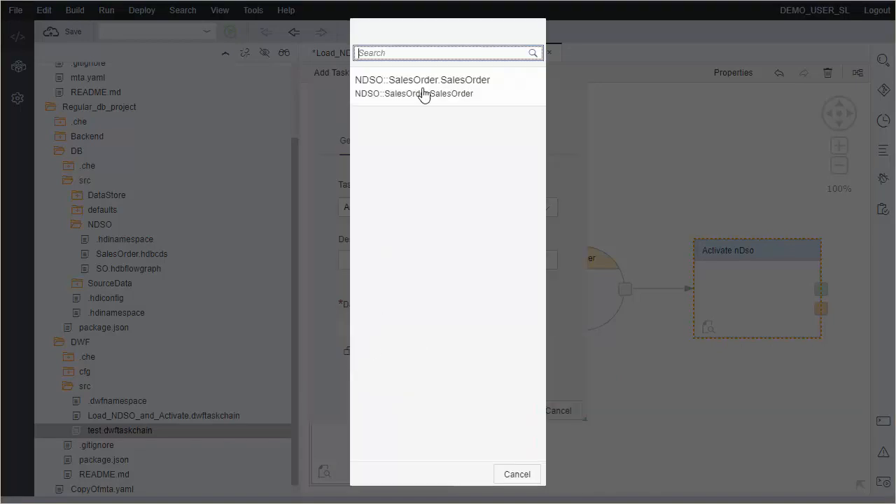
{"action": "left_click", "coordinate": [435, 93]}
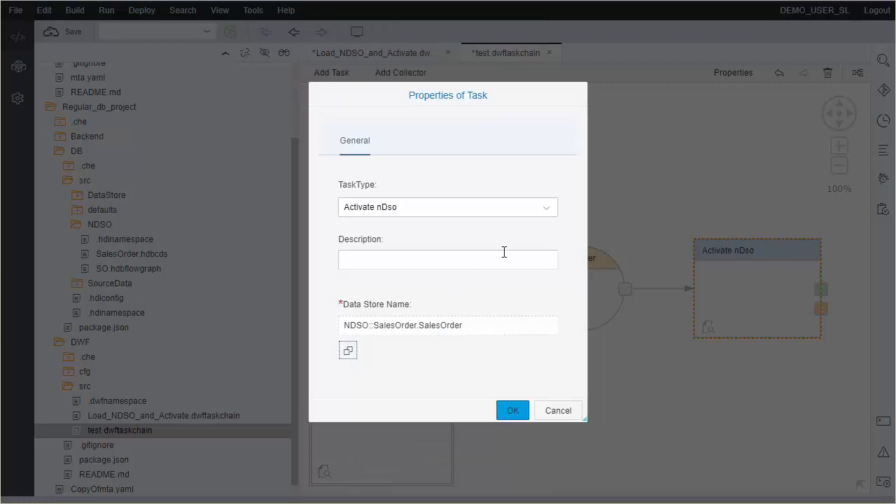
Try the Execute flowgraph task type with the NDSO SO flowgraph, then cancel the task properties.
{"action": "left_click", "coordinate": [545, 207]}
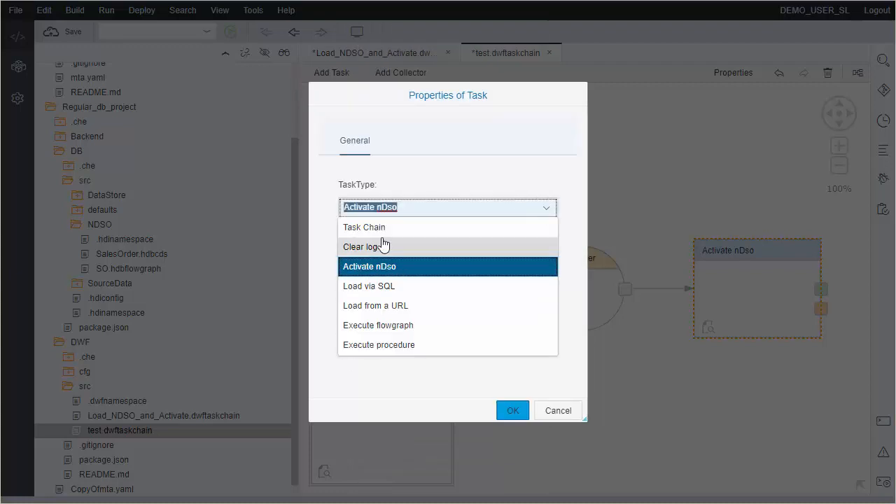
{"action": "left_click", "coordinate": [407, 324]}
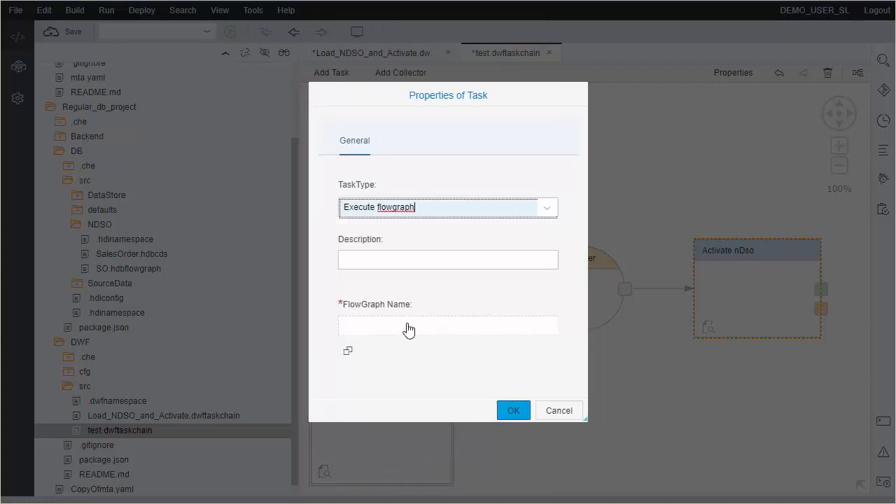
{"action": "left_click", "coordinate": [349, 348]}
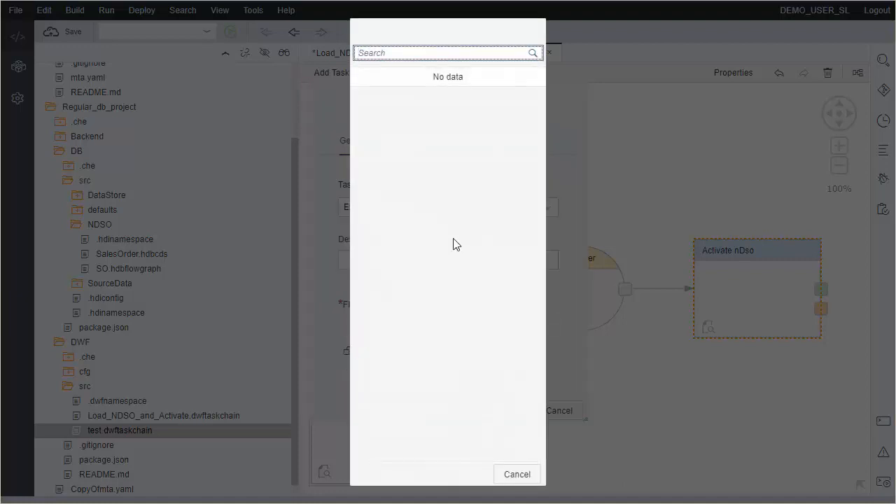
{"action": "left_click", "coordinate": [411, 103]}
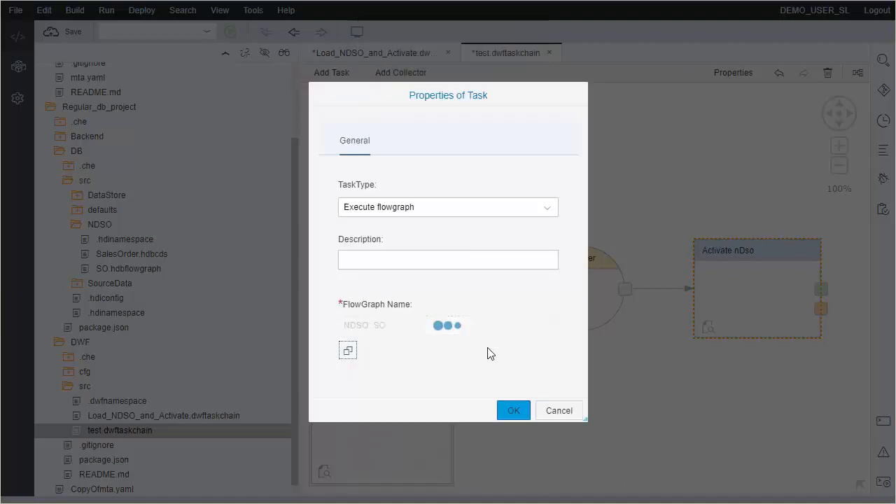
{"action": "left_click", "coordinate": [560, 411]}
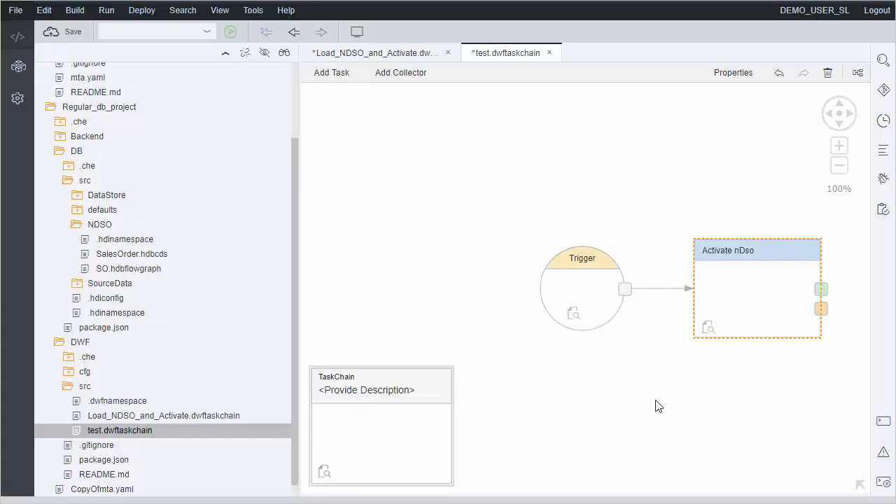
Close test.dwftaskchain and Load_NDSO_and_Activate.dwftaskchain without saving their changes.
{"action": "left_click", "coordinate": [549, 53]}
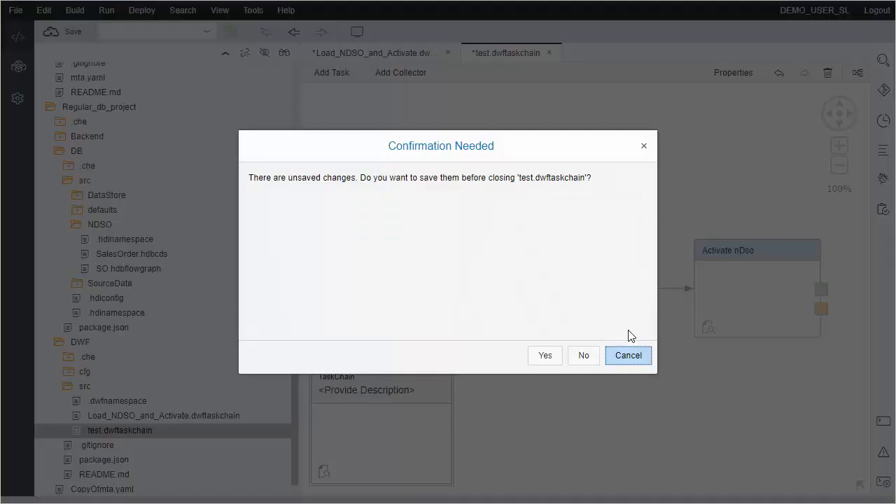
{"action": "left_click", "coordinate": [586, 356]}
{"action": "left_click", "coordinate": [447, 52]}
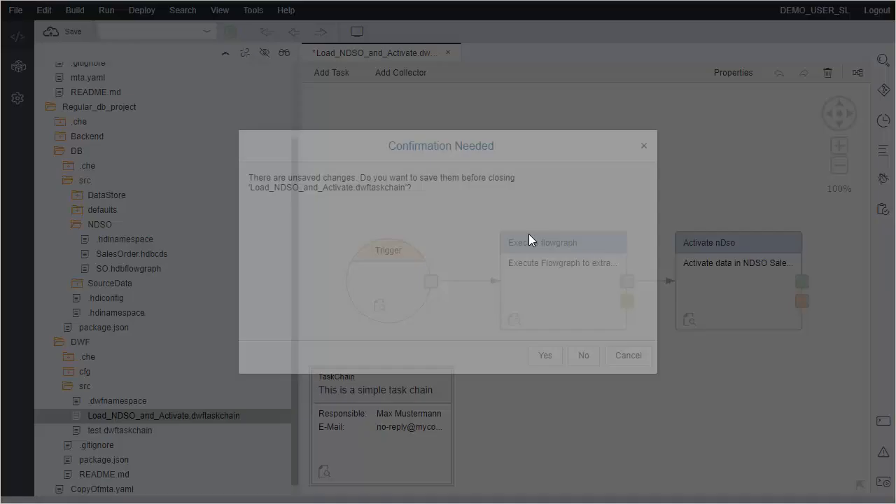
{"action": "left_click", "coordinate": [592, 364]}
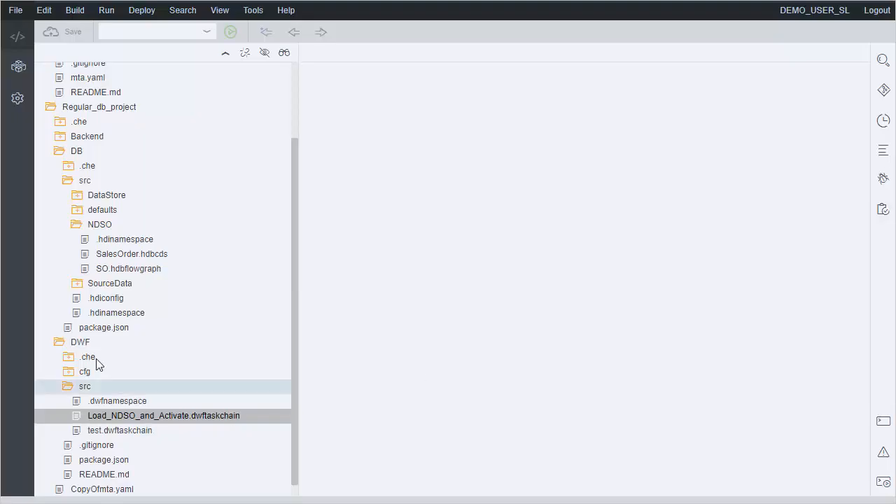
Collapse the DWF and NDSO folders and create a new HDB CDS artifact named test in the DB module's src folder.
{"action": "left_click", "coordinate": [60, 343]}
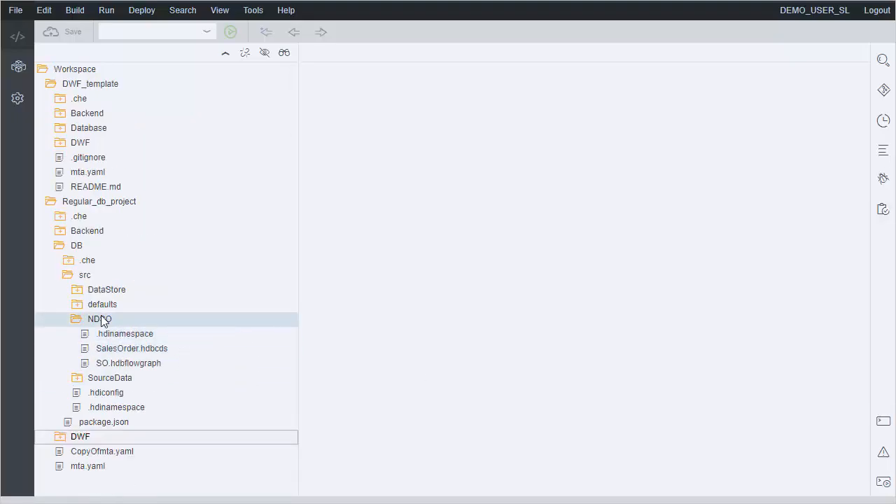
{"action": "left_click", "coordinate": [78, 319]}
{"action": "right_click", "coordinate": [84, 275]}
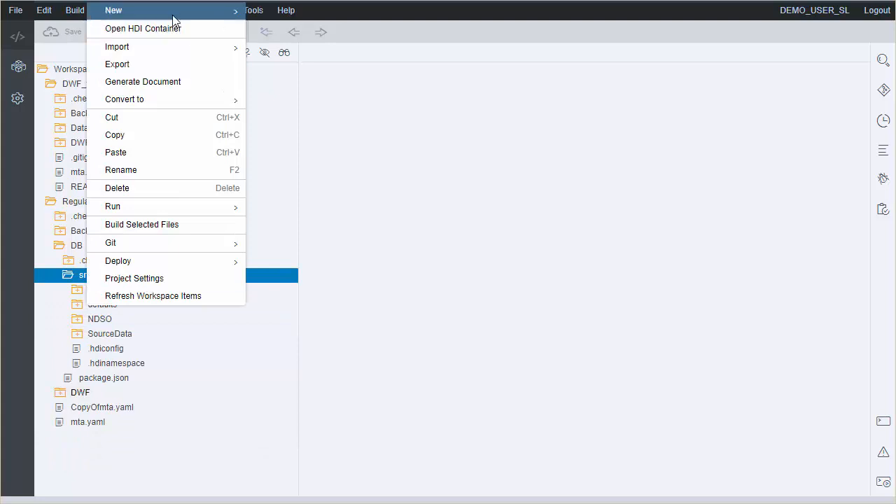
{"action": "mouse_move", "coordinate": [173, 15]}
{"action": "left_click", "coordinate": [302, 100]}
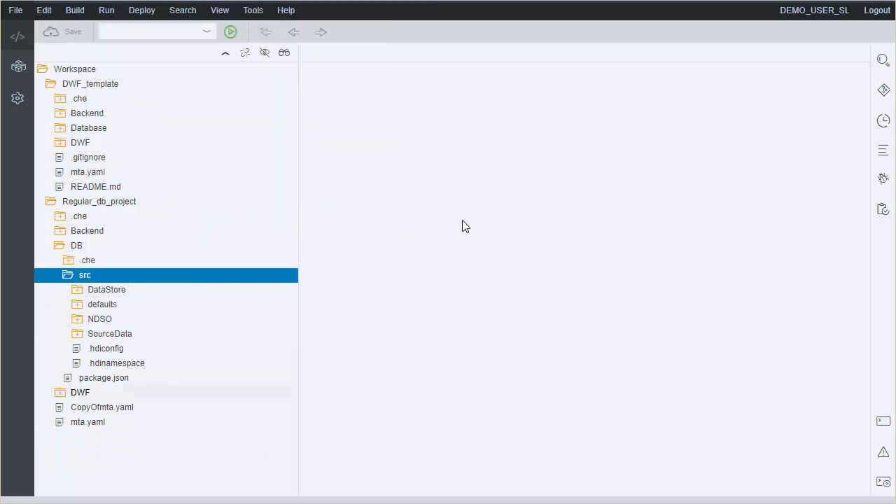
{"action": "type", "text": "test"}
{"action": "left_click", "coordinate": [516, 297]}
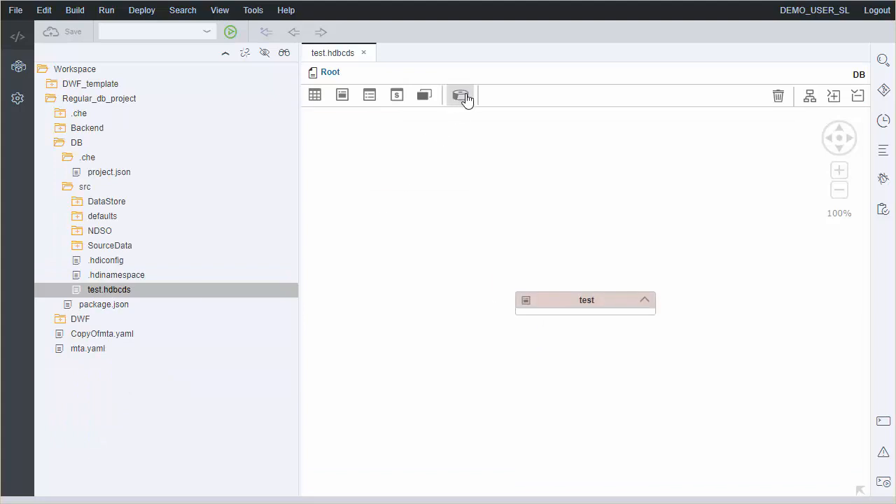
Add a data store object with its default name to the test.hdbcds diagram and delete the test context.
{"action": "left_click", "coordinate": [465, 98]}
{"action": "left_click", "coordinate": [438, 273]}
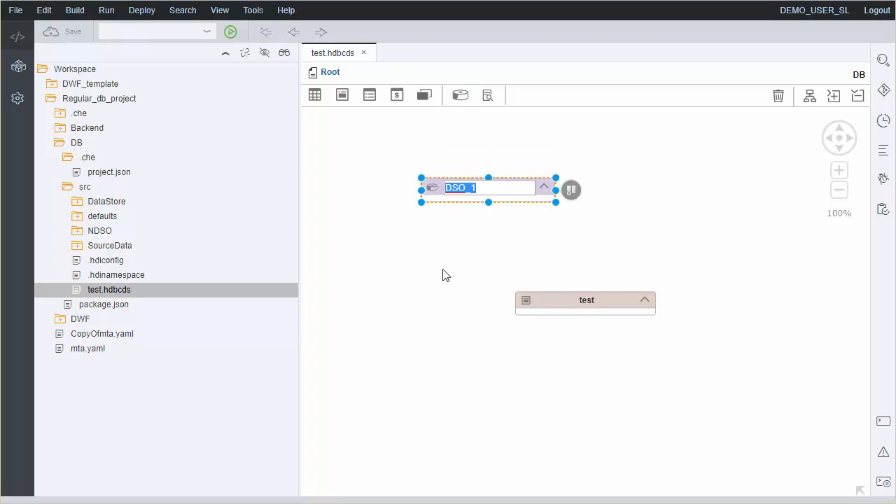
{"action": "key", "text": "Return"}
{"action": "left_click", "coordinate": [528, 308]}
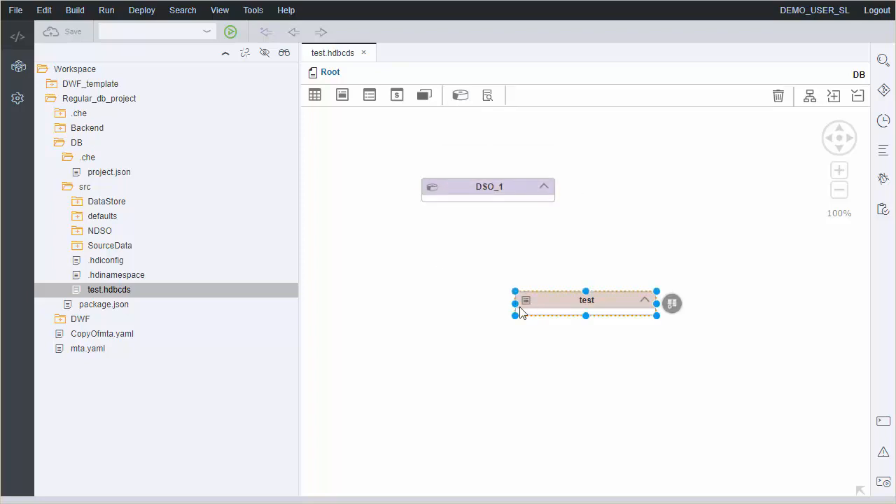
{"action": "left_click", "coordinate": [777, 96]}
Open the DSO_1 data store object and look at its Import Elements dialog without importing anything.
{"action": "double_click", "coordinate": [429, 190]}
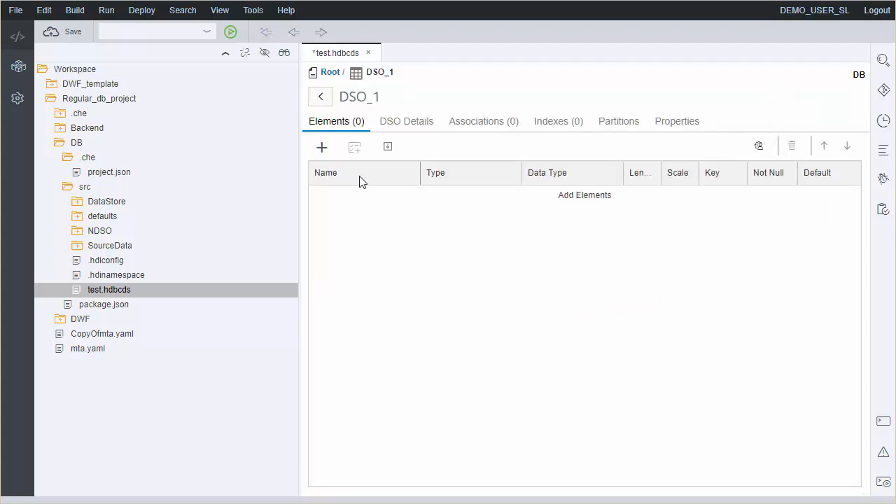
{"action": "left_click", "coordinate": [388, 147]}
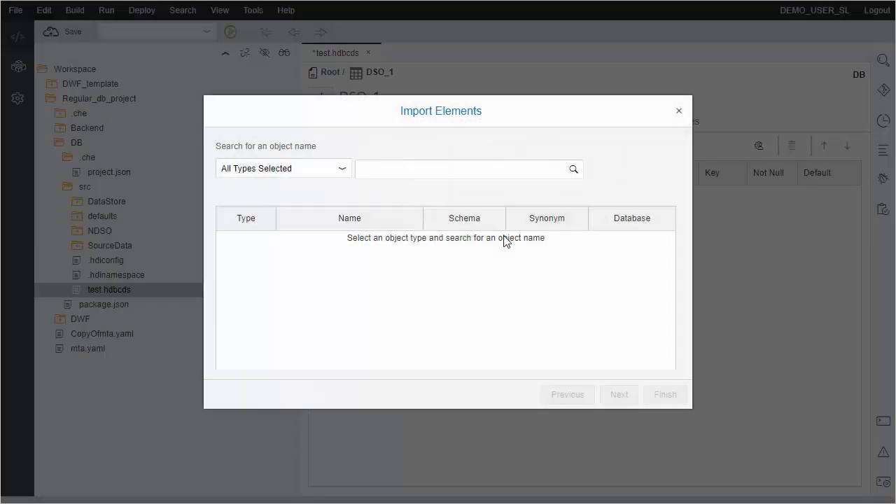
{"action": "left_click", "coordinate": [679, 113]}
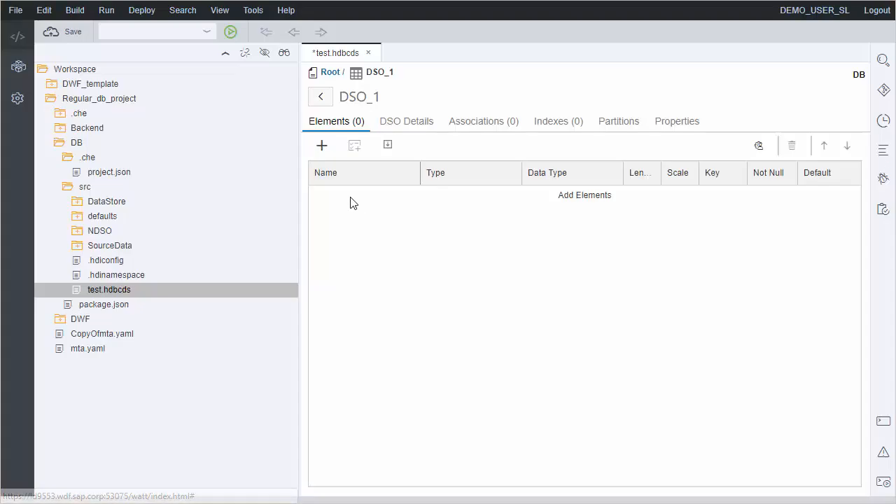
Add three elements with default settings to DSO_1 and save test.hdbcds.
{"action": "left_click", "coordinate": [322, 146]}
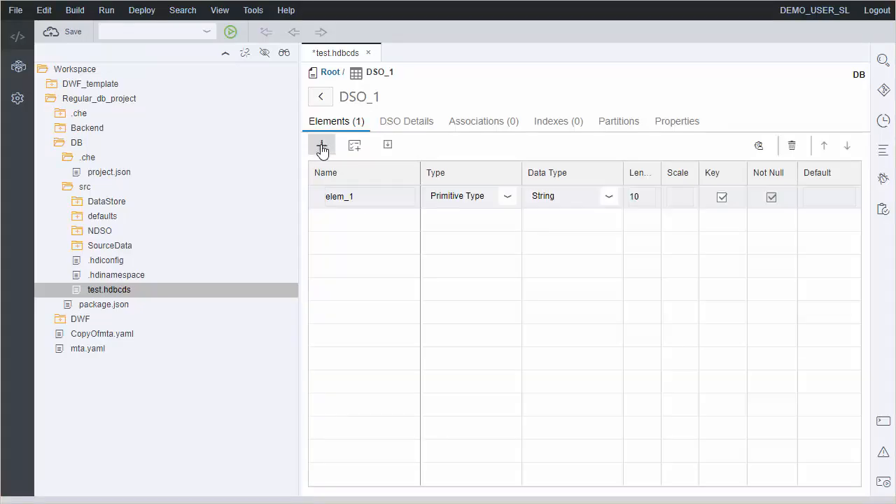
{"action": "left_click", "coordinate": [321, 146]}
{"action": "left_click", "coordinate": [322, 146]}
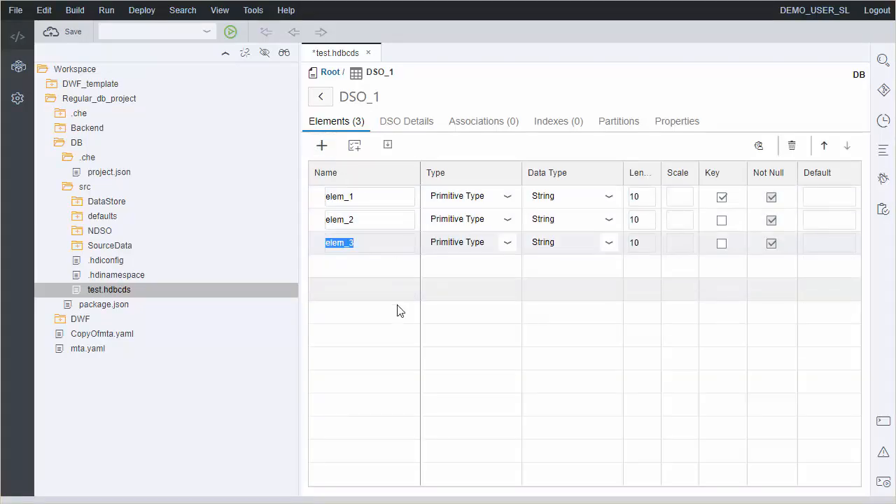
{"action": "left_click", "coordinate": [47, 32]}
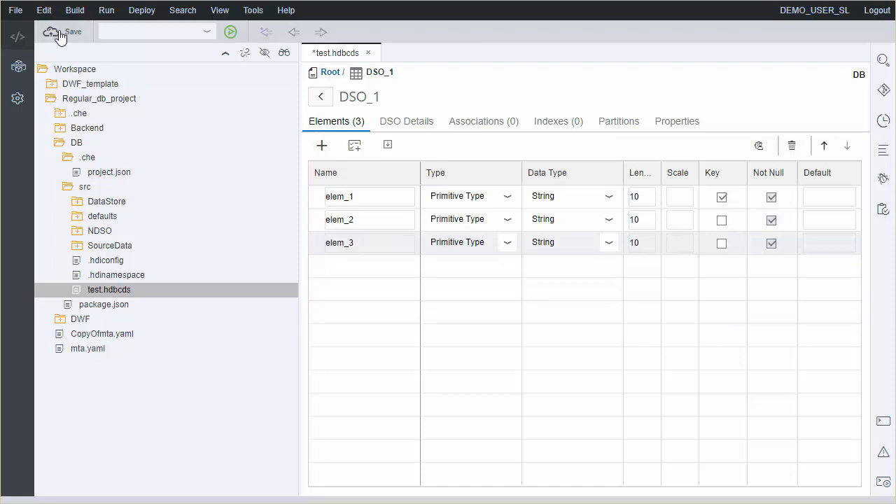
Close the test.hdbcds editor and build the DB module of Regular_db_project.
{"action": "left_click", "coordinate": [364, 54]}
{"action": "right_click", "coordinate": [128, 289]}
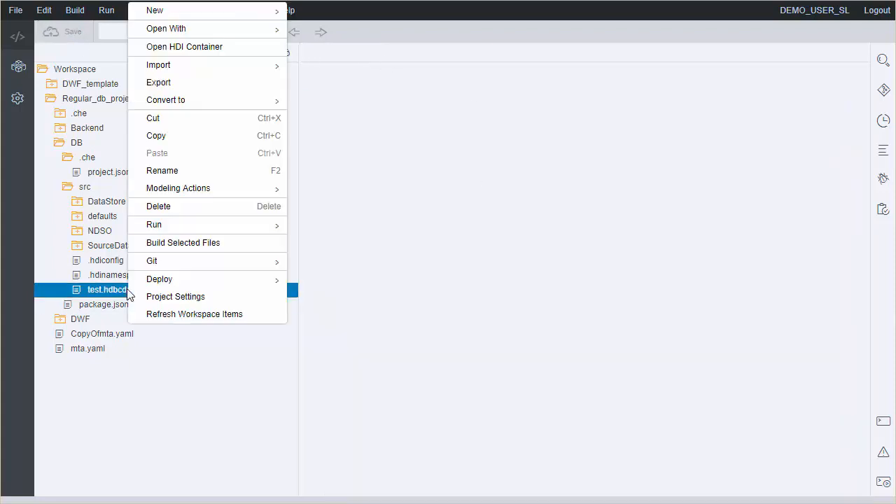
{"action": "left_click", "coordinate": [499, 203]}
{"action": "right_click", "coordinate": [73, 144]}
{"action": "left_click", "coordinate": [128, 366]}
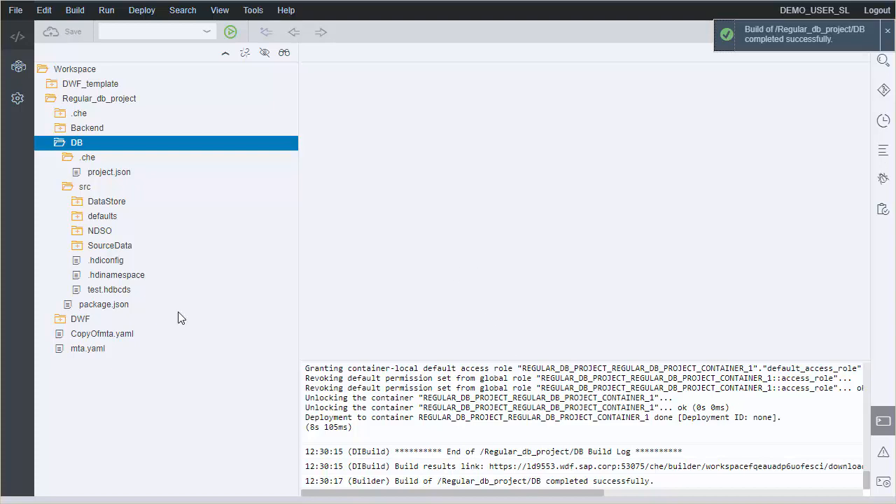
Open test.dwftaskchain from the DWF module's src folder and add an Activate nDso task to the chain.
{"action": "left_click", "coordinate": [62, 319]}
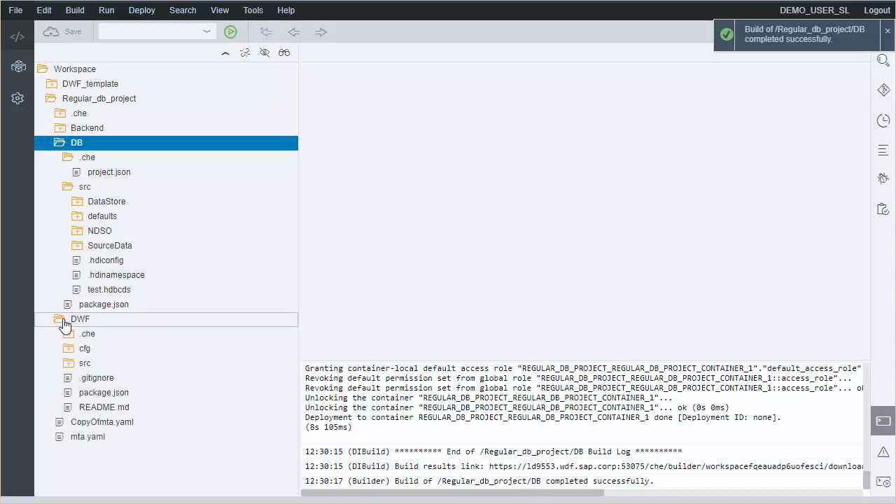
{"action": "left_click", "coordinate": [71, 366]}
{"action": "double_click", "coordinate": [127, 409]}
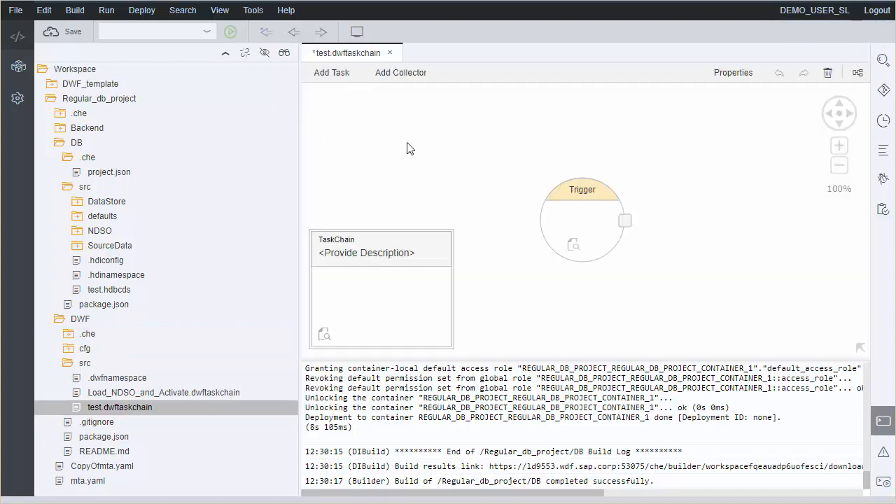
{"action": "left_click", "coordinate": [339, 76]}
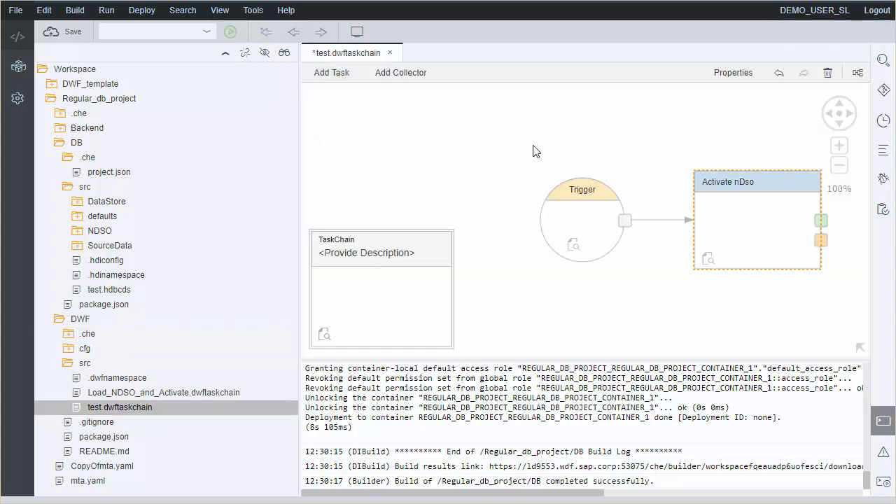
Pick DB::DSO_1 as the Activate nDso task's data store, cancel the task properties and close test.dwftaskchain without saving.
{"action": "left_click", "coordinate": [708, 261]}
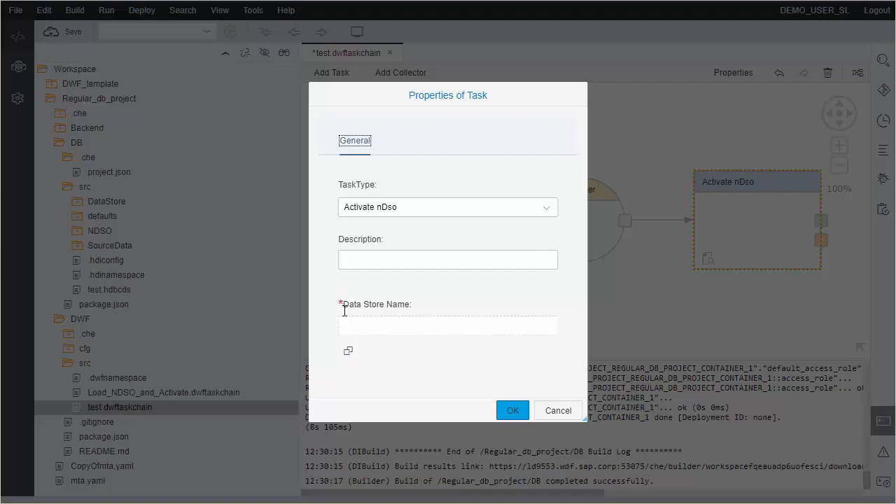
{"action": "left_click", "coordinate": [348, 351]}
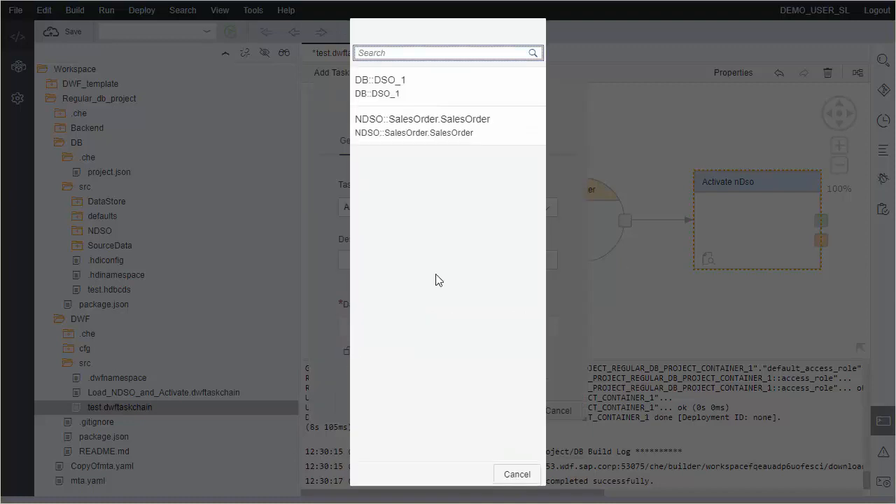
{"action": "left_click", "coordinate": [401, 84]}
{"action": "left_click", "coordinate": [565, 410]}
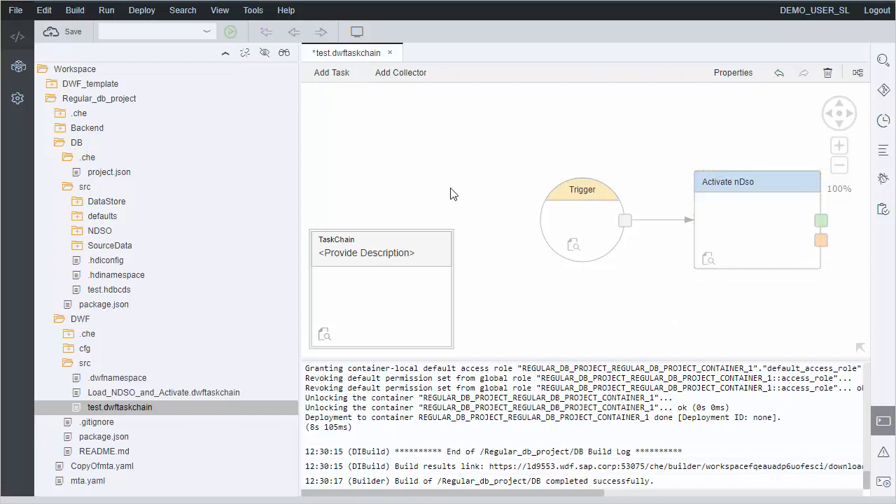
{"action": "left_click", "coordinate": [390, 55]}
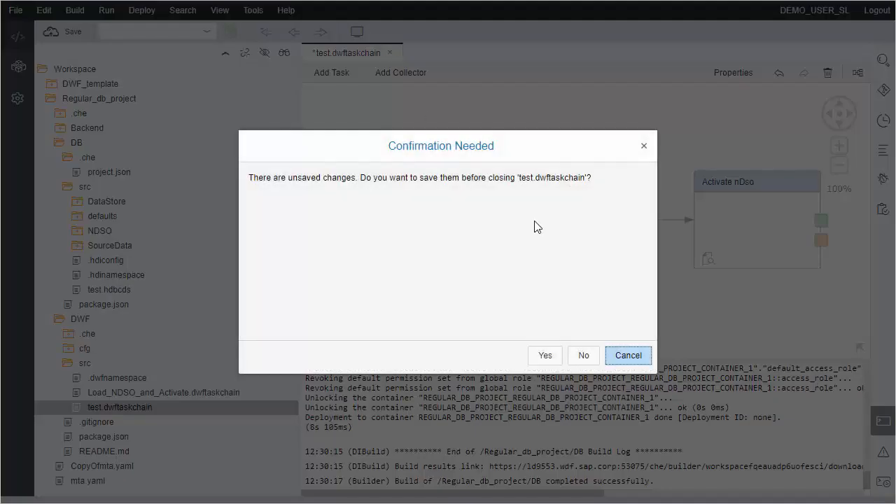
{"action": "left_click", "coordinate": [581, 355]}
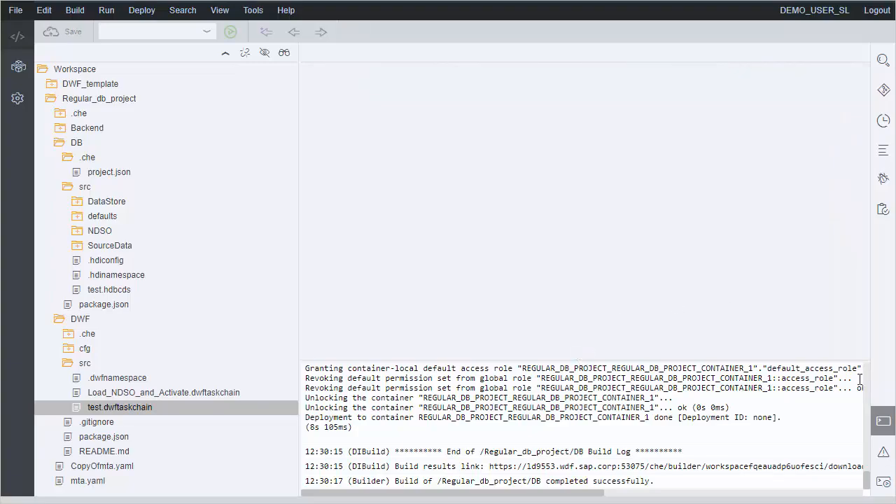
Hide the console and collapse the DWF module with its src folder, leaving the DB module's package.json selected.
{"action": "left_click", "coordinate": [885, 424]}
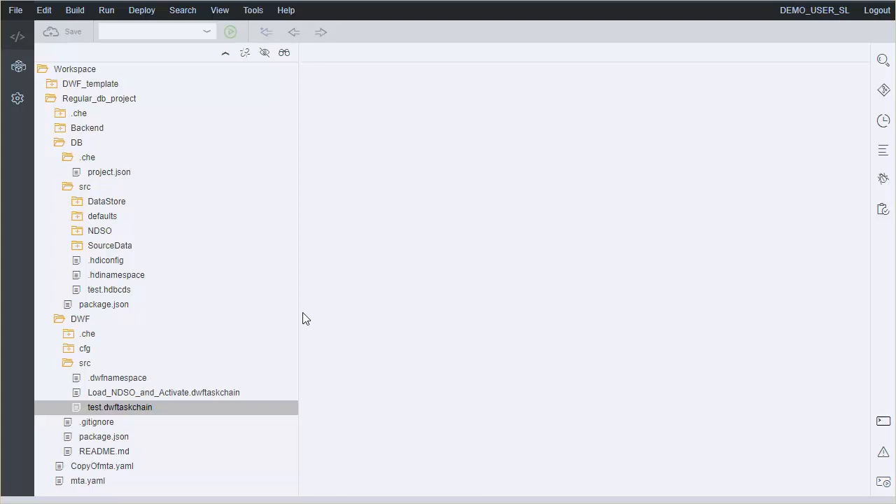
{"action": "left_click", "coordinate": [69, 363]}
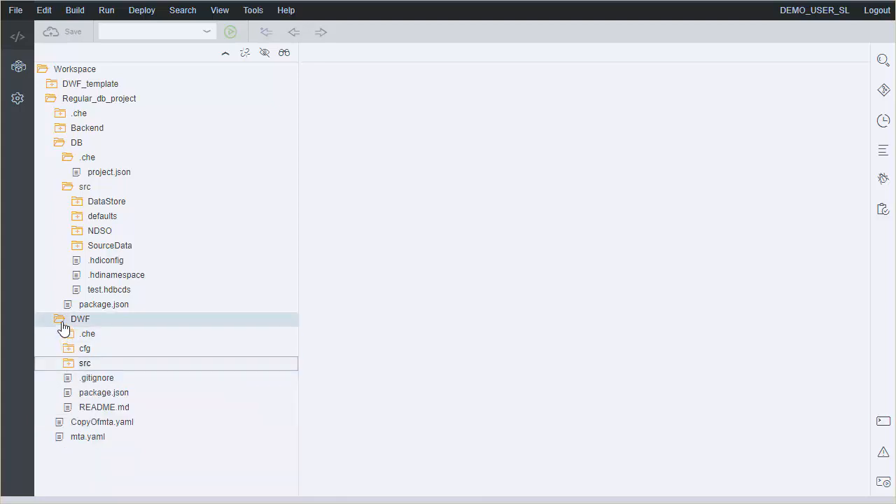
{"action": "left_click", "coordinate": [62, 324]}
{"action": "left_click", "coordinate": [91, 306]}
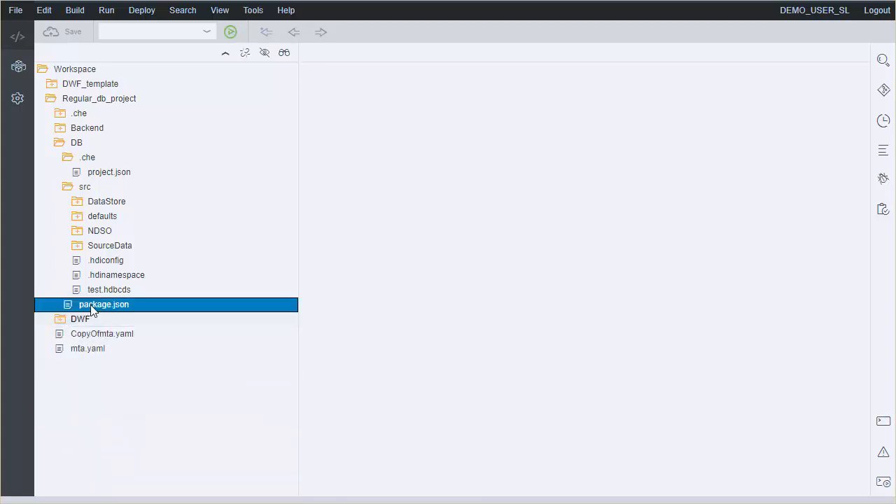